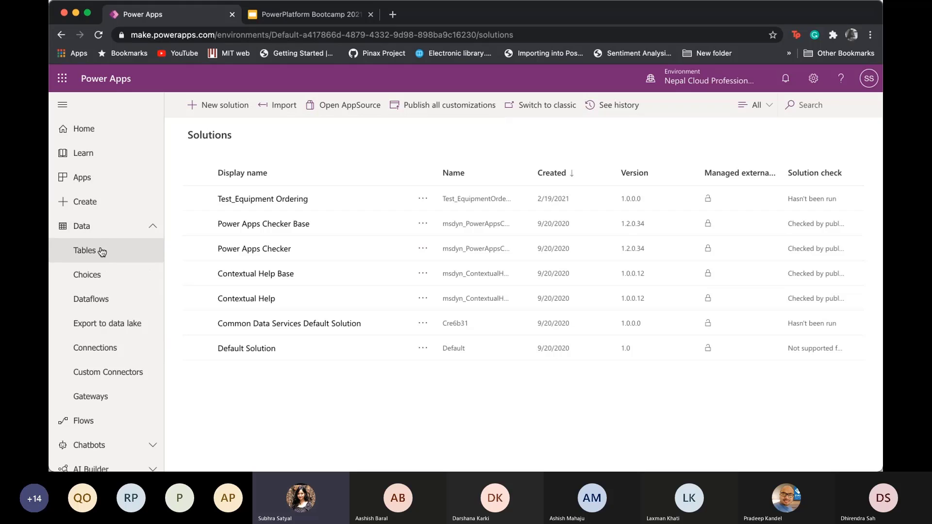
Examine the list of existing tables in the environment, including the standard Account and Contact tables
click(98, 256)
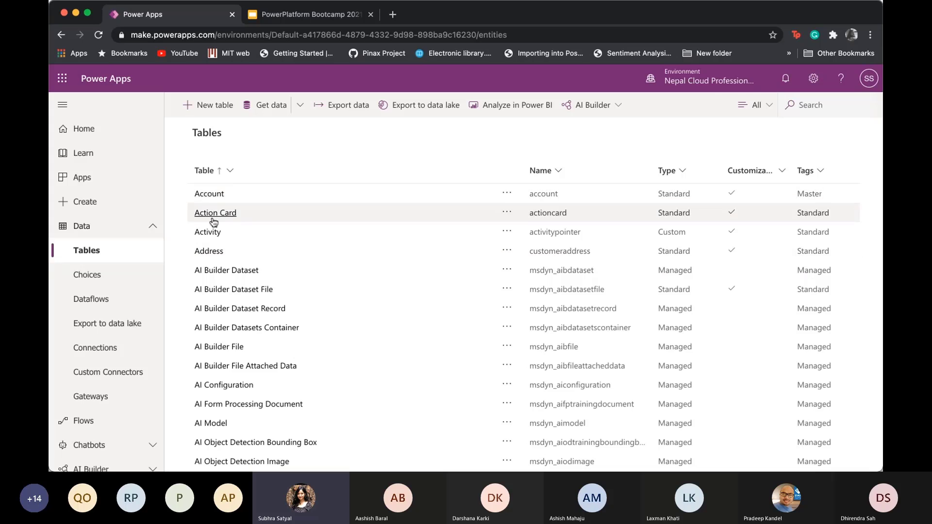
scroll(251, 322, down, 3)
scroll(250, 321, down, 8)
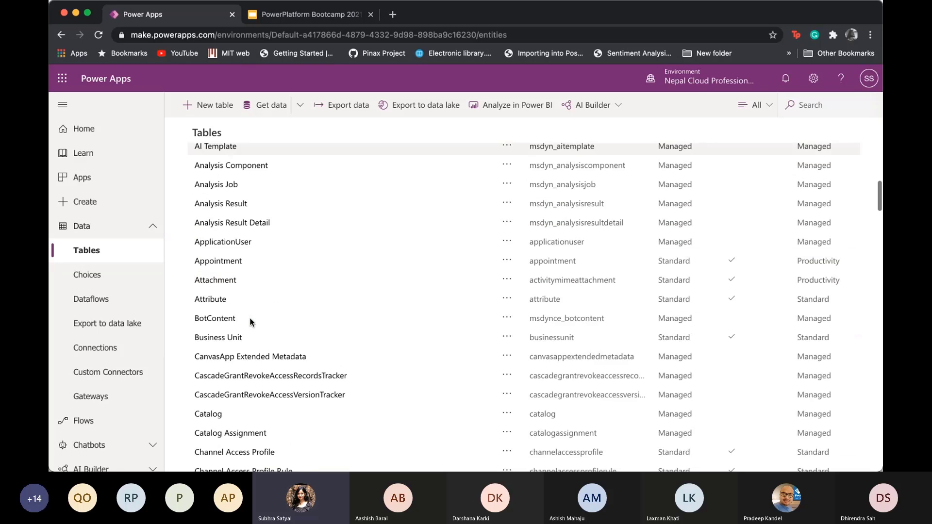
scroll(250, 320, down, 2)
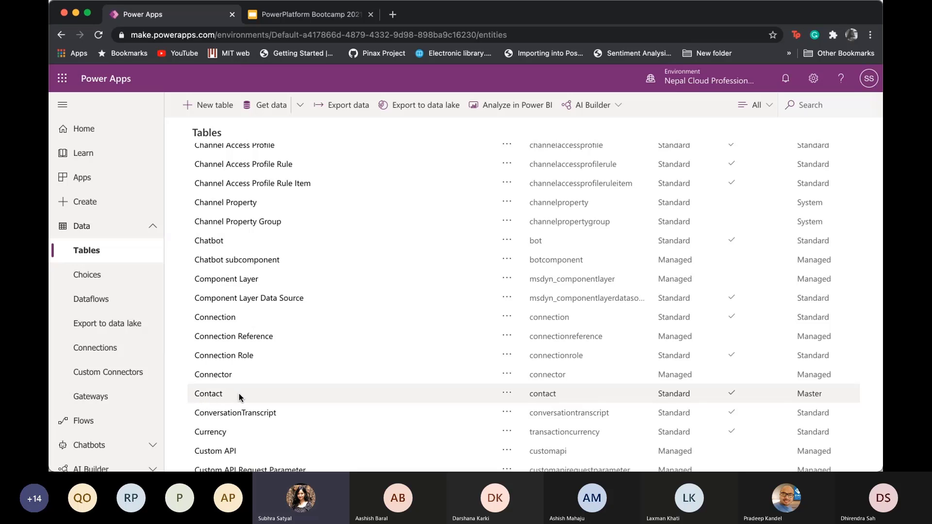
scroll(239, 394, up, 10)
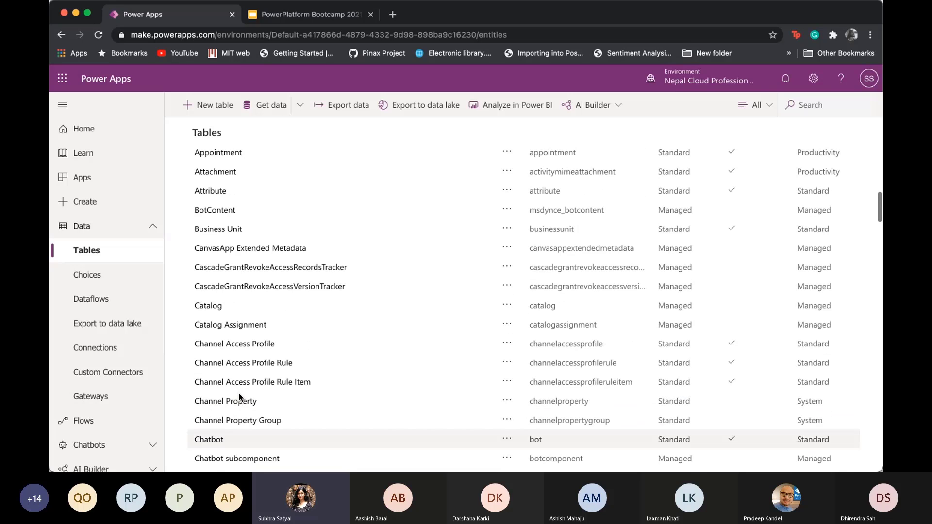
scroll(239, 393, up, 3)
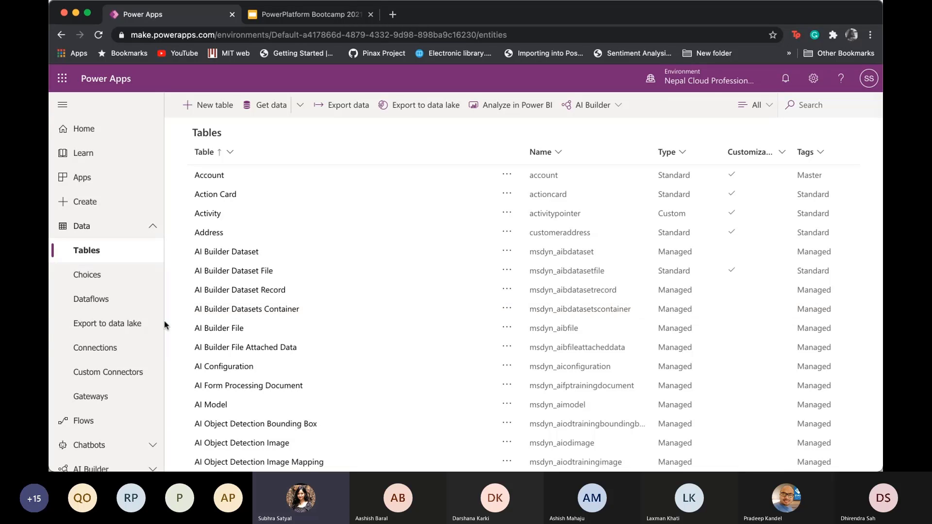
Create a new solution with the display name P_Equipment Ordering and CDS Default Publisher as its publisher
scroll(133, 337, down, 1)
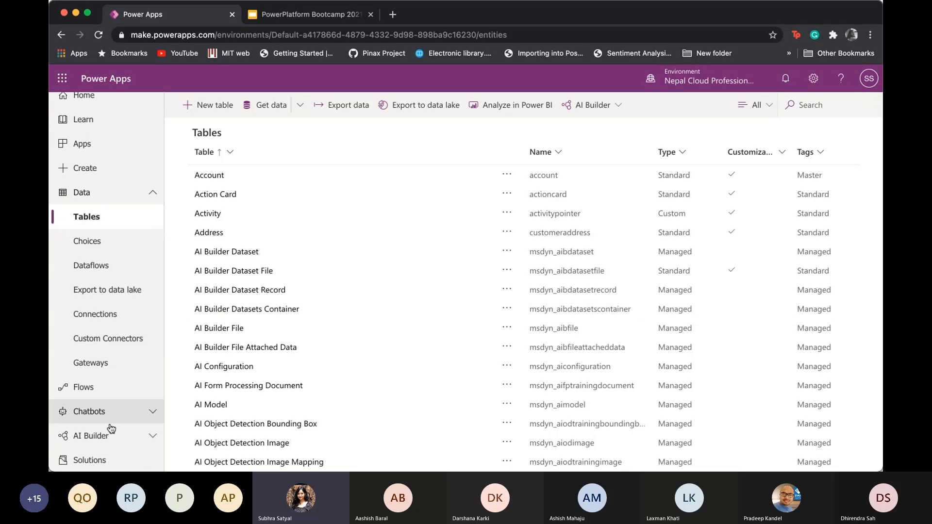
click(101, 461)
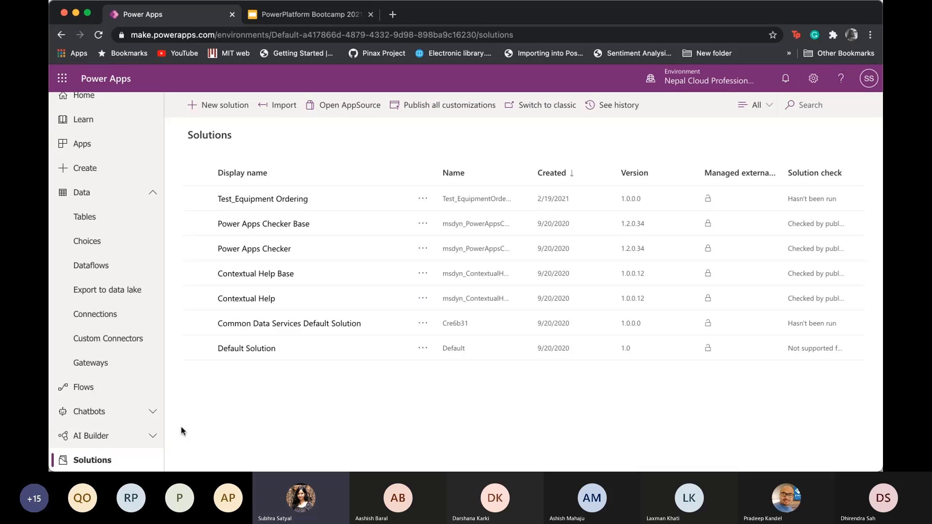
click(224, 106)
click(732, 131)
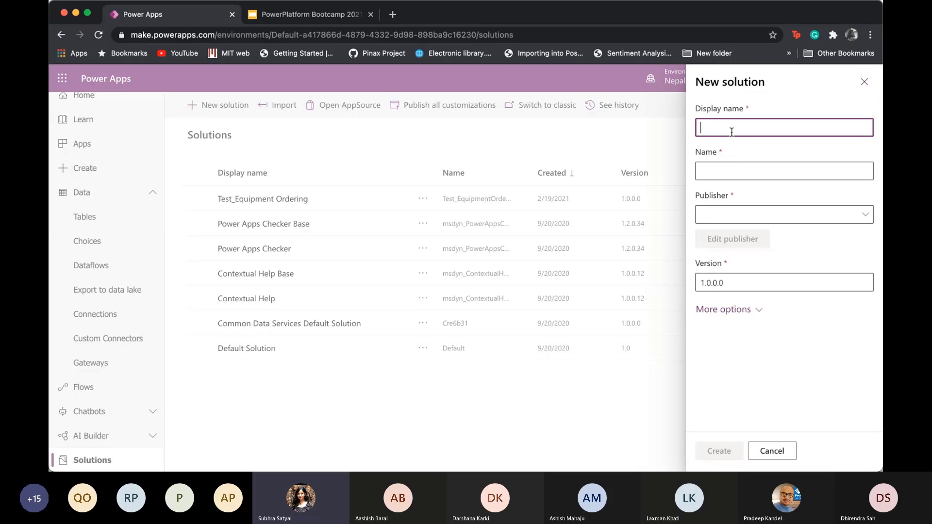
text(P)
text(_Equipment Ordering)
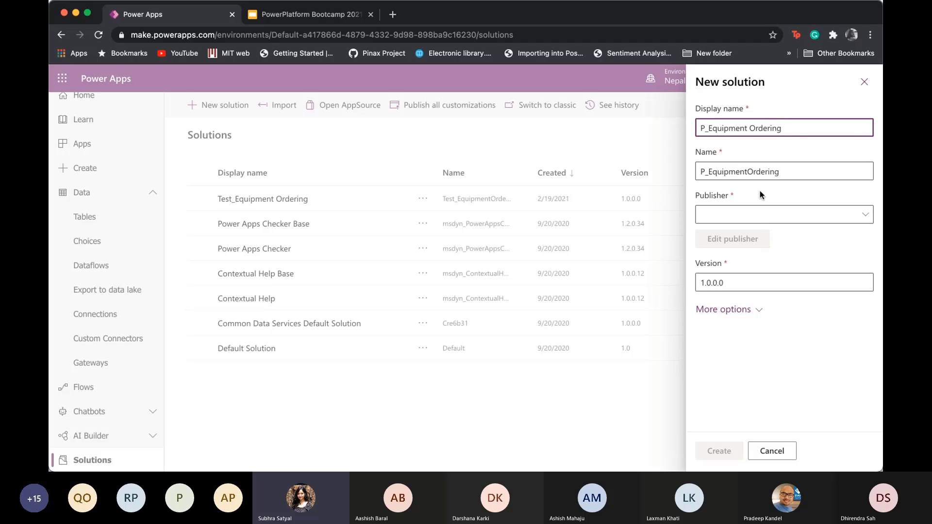
click(762, 216)
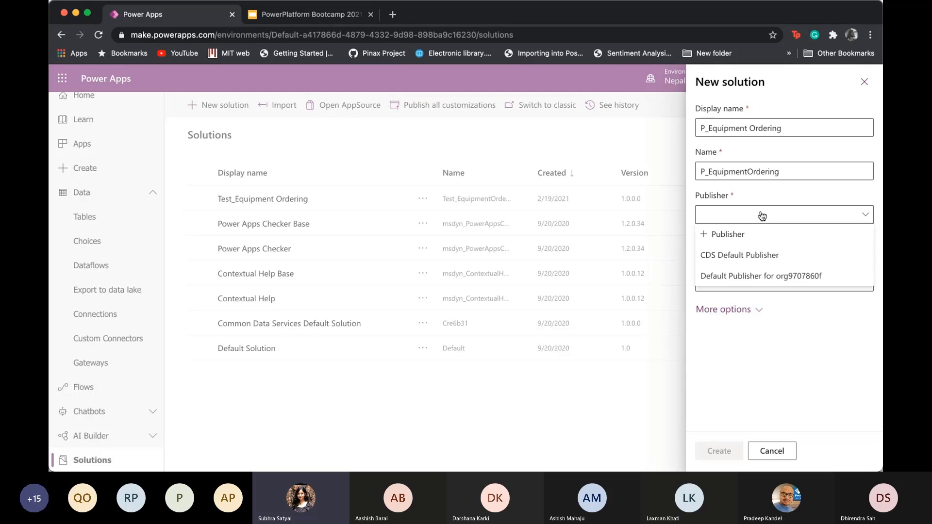
click(741, 256)
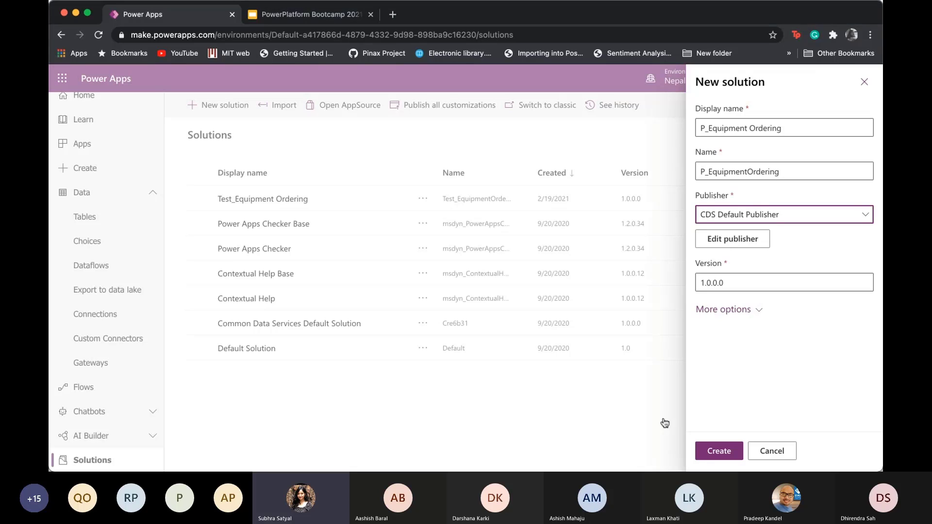
click(706, 450)
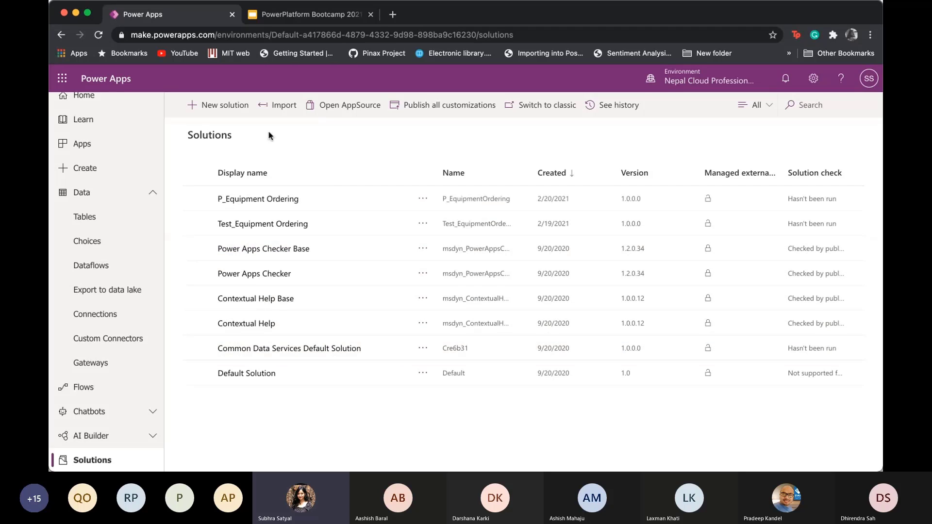
Create a table with the display name P_Equipments in the P_Equipment Ordering solution, with attachments enabled
click(244, 200)
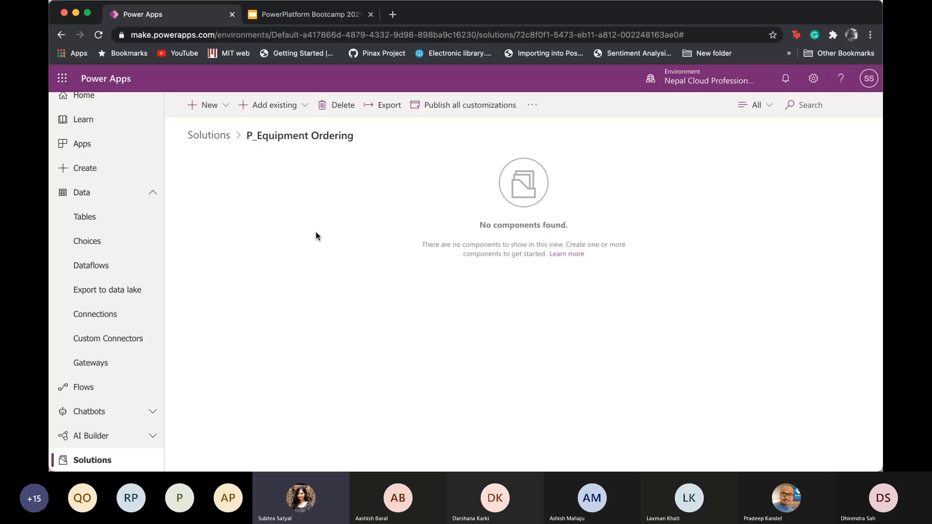
click(225, 118)
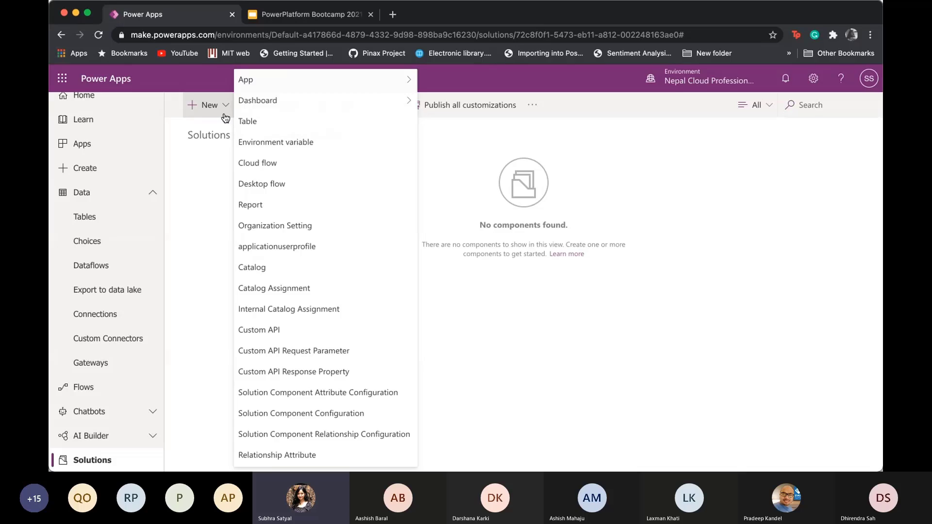
click(262, 124)
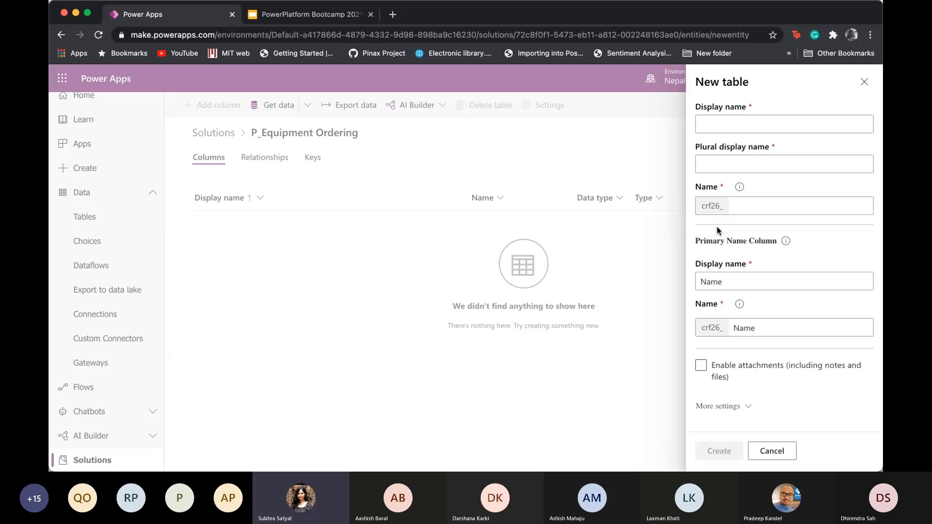
click(771, 120)
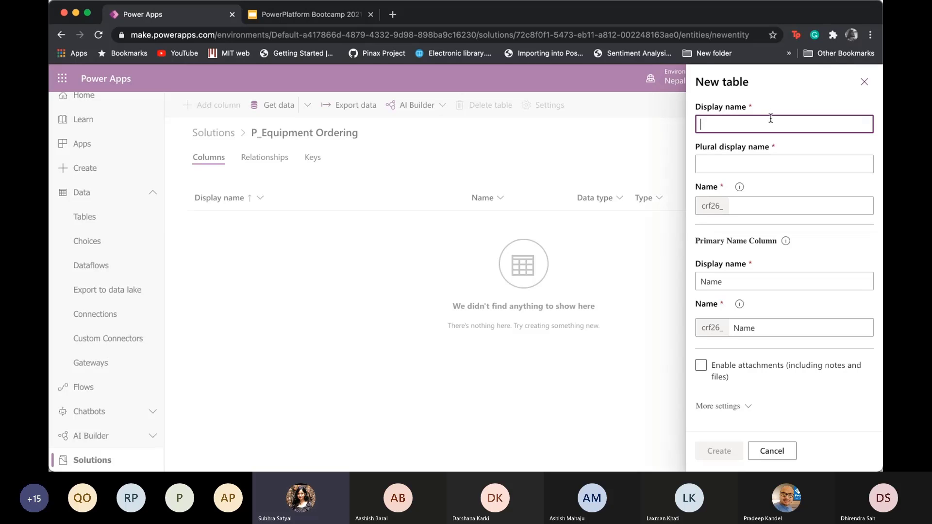
text(P_)
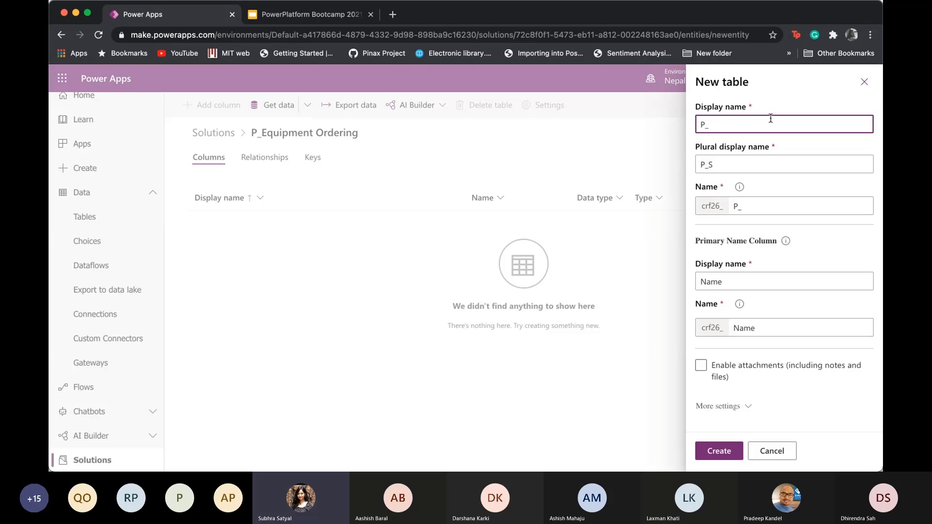
text(Equipments)
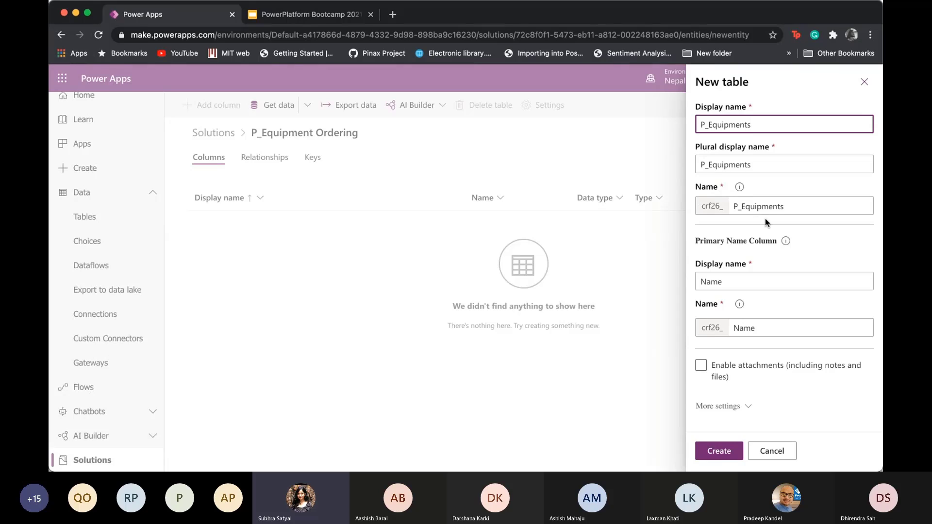
click(701, 367)
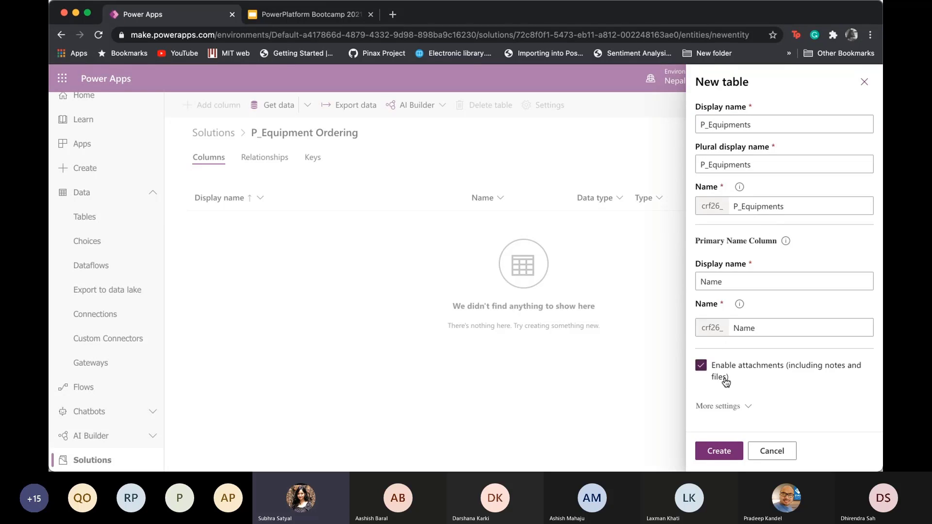
click(716, 450)
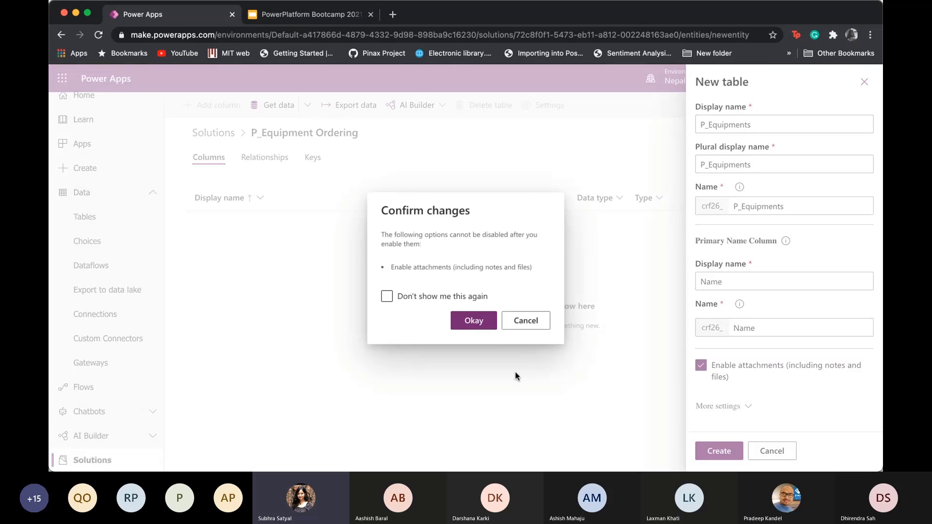
click(483, 327)
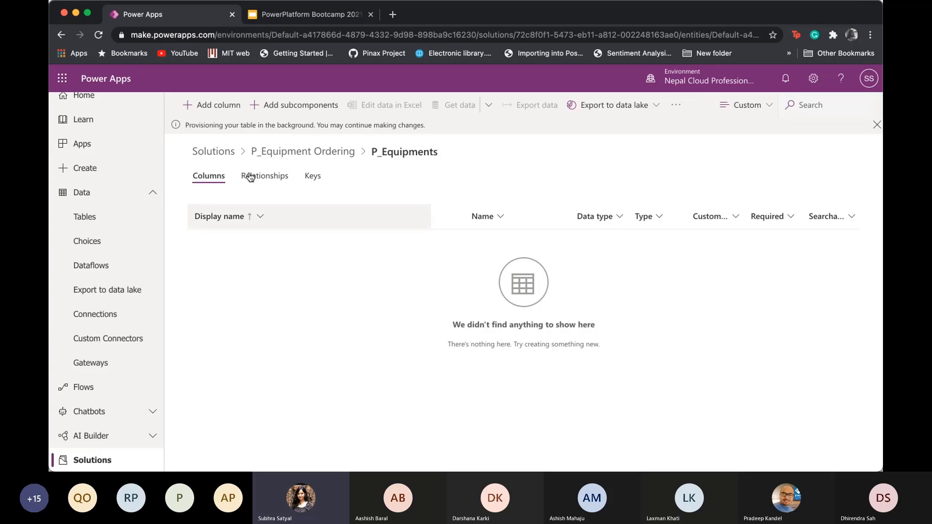
Add an optional column with the display name P_Description and the Text Area data type to the P_Equipments table
click(213, 108)
click(756, 116)
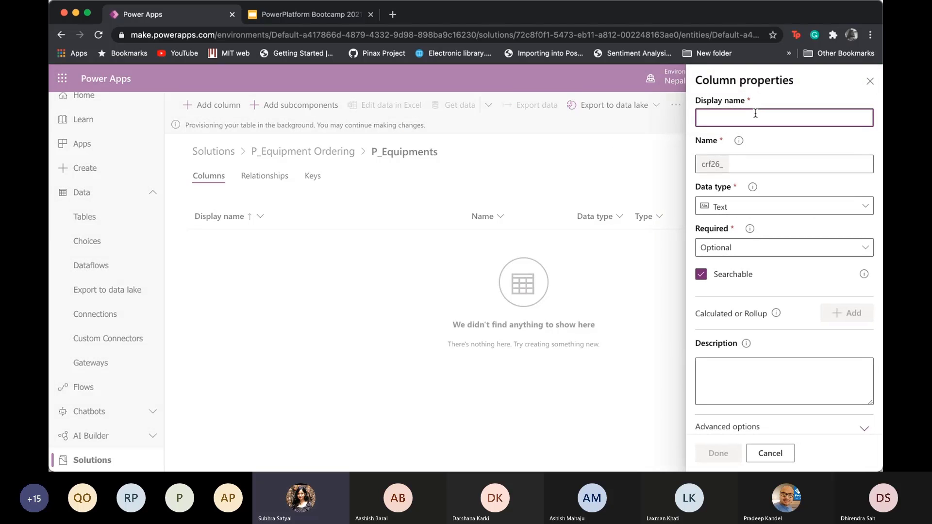
text(P_)
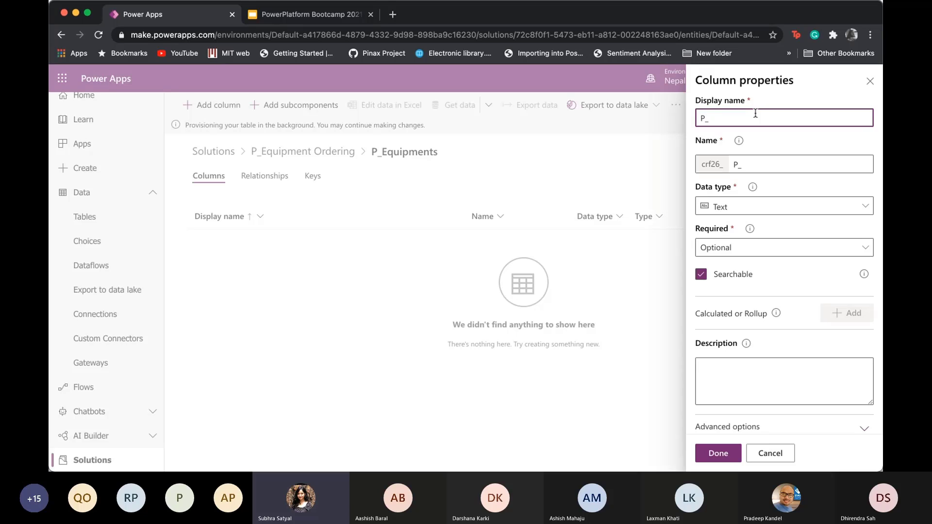
text(Descrip)
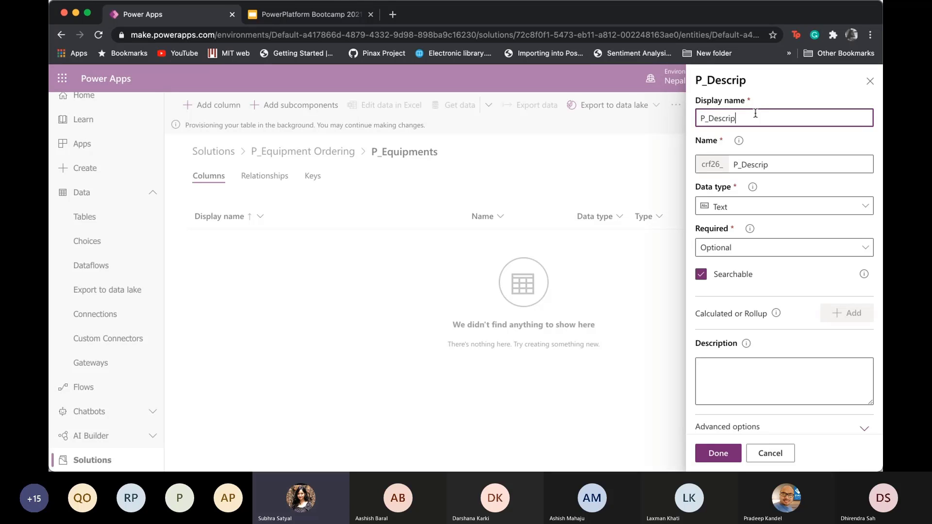
text(tion)
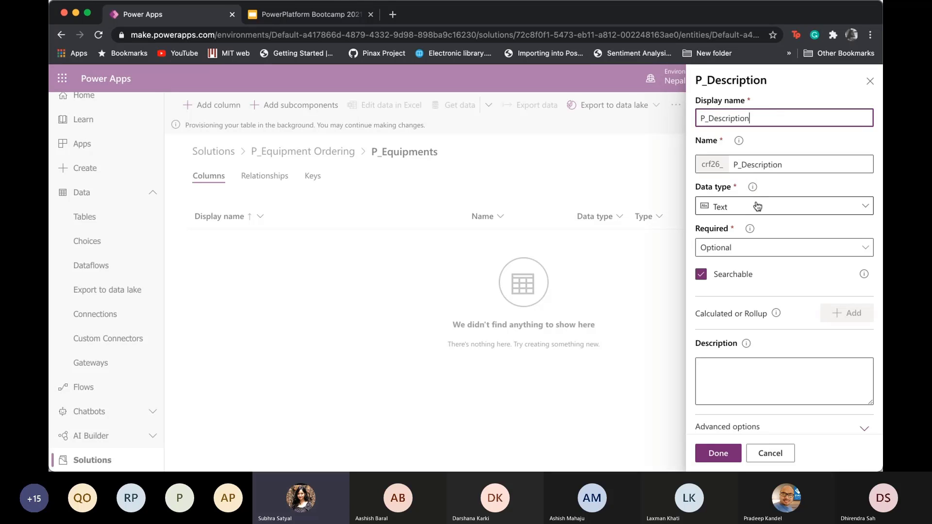
click(758, 207)
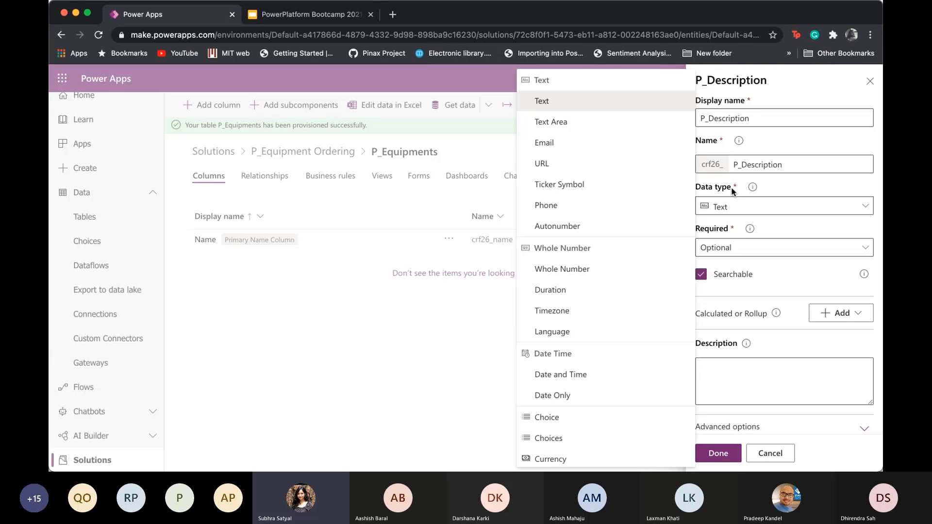
click(613, 125)
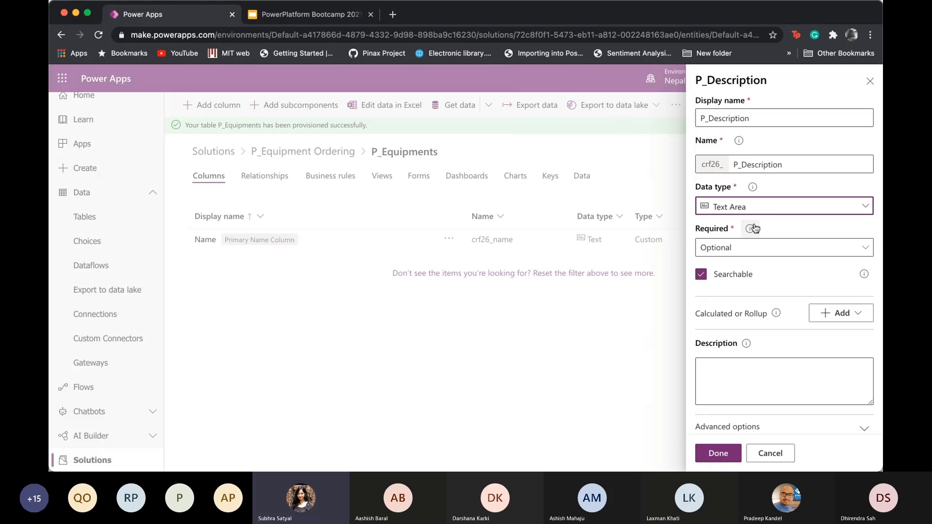
click(742, 255)
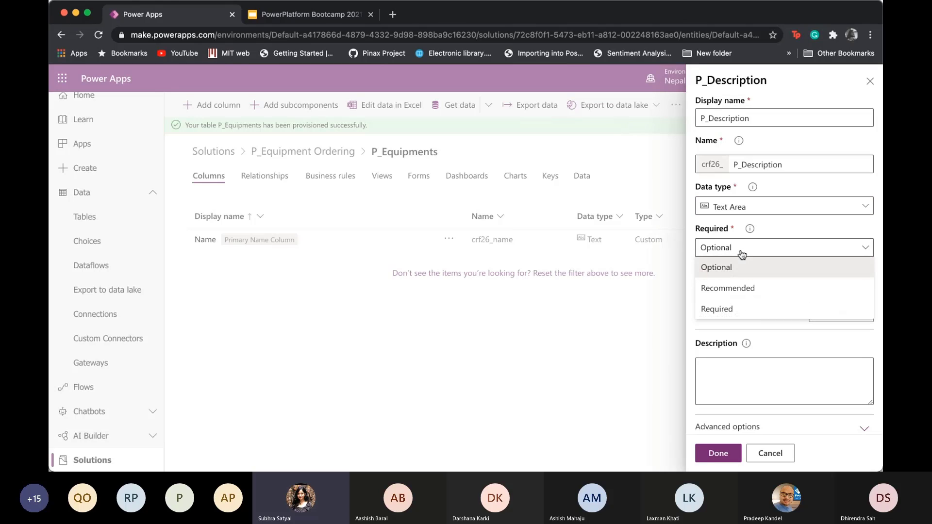
click(742, 254)
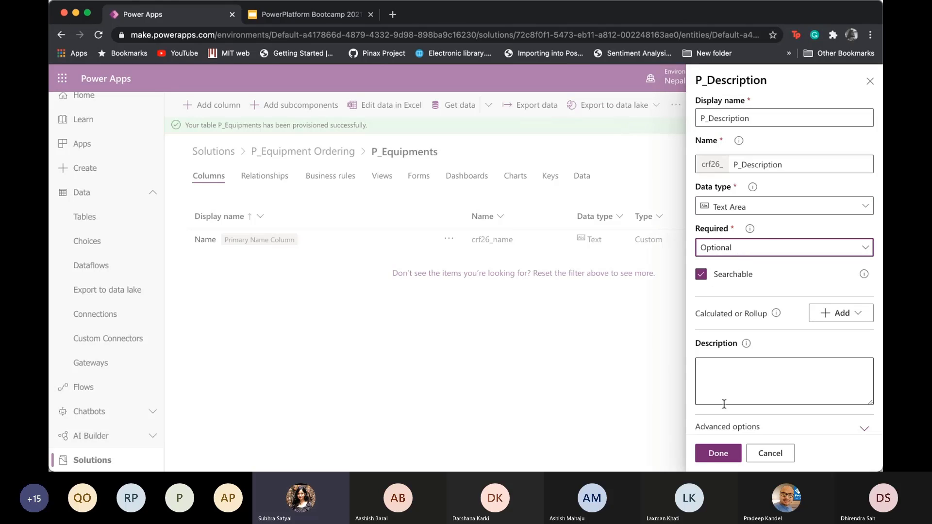
click(719, 453)
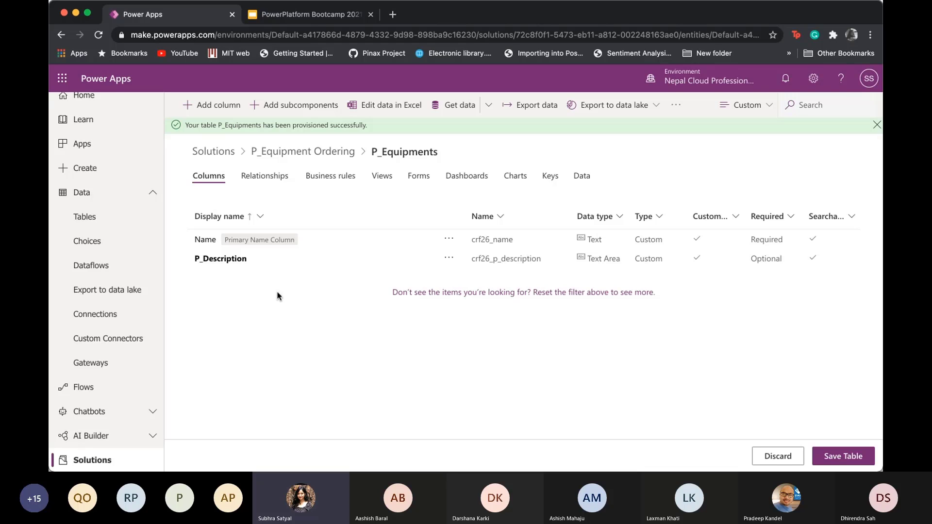
Add an optional column with the display name P_Model number and the Text data type to the P_Equipments table
click(213, 105)
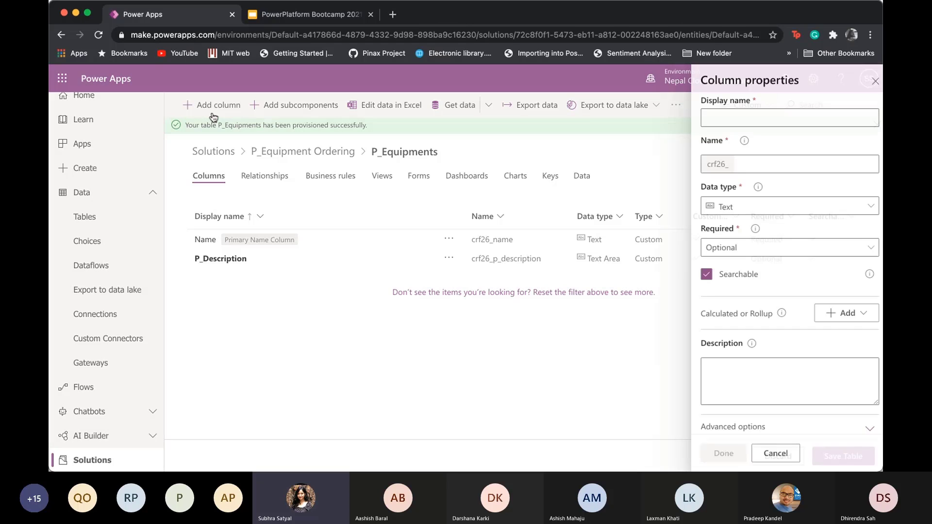
click(762, 111)
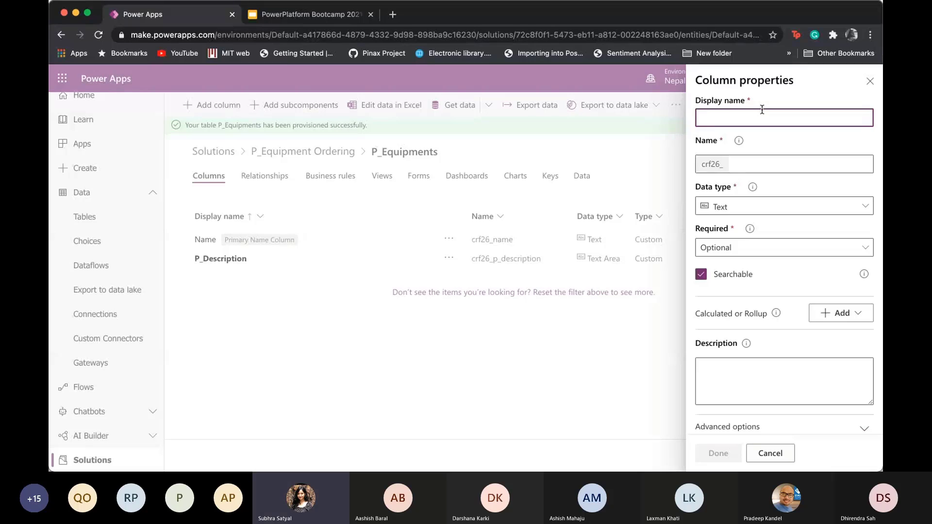
text(P_Model)
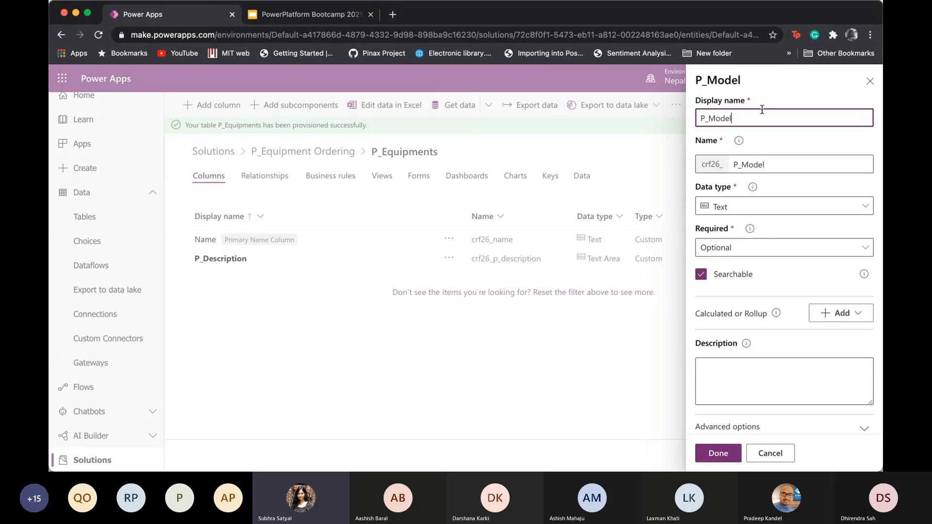
text( number)
key(Tab)
key(Tab)
key(Tab)
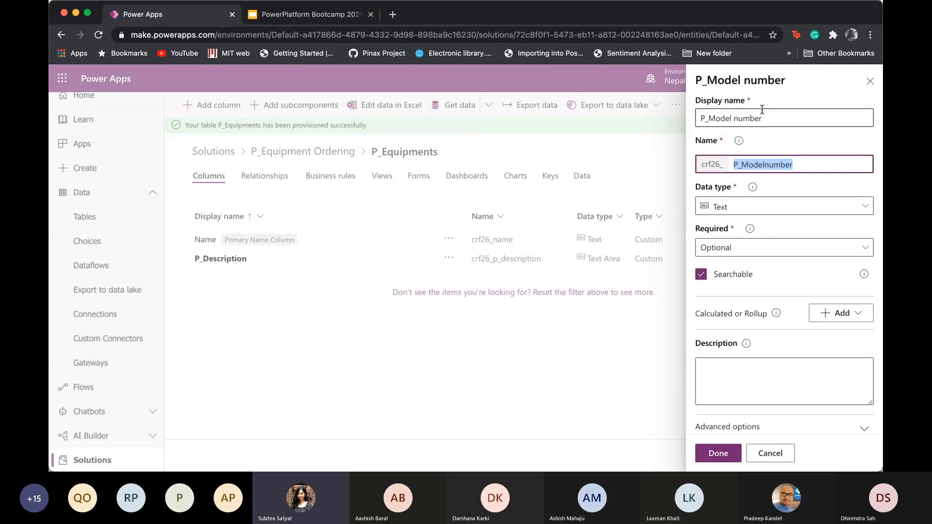
click(776, 207)
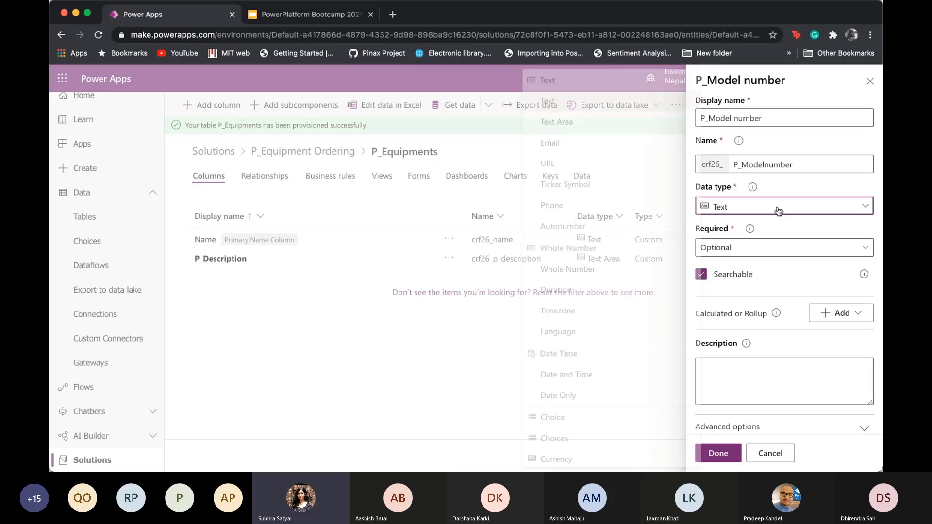
click(779, 209)
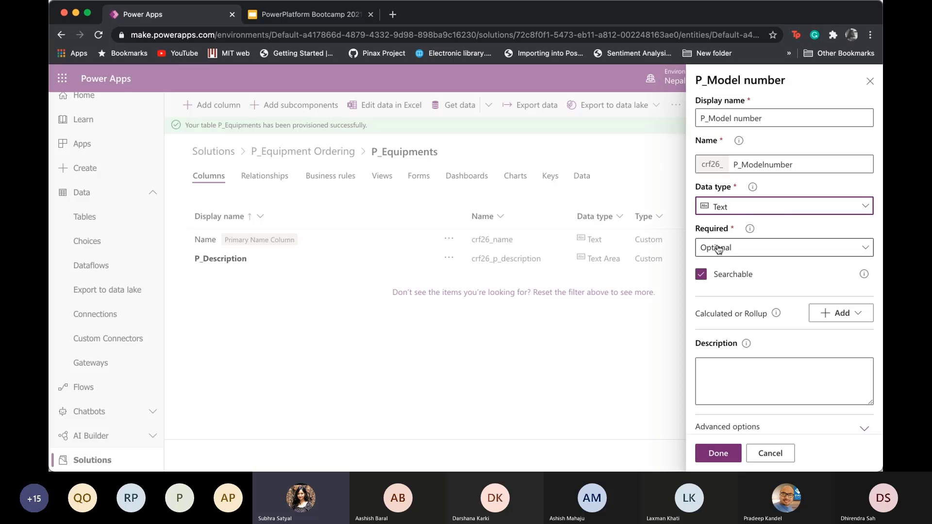
click(718, 452)
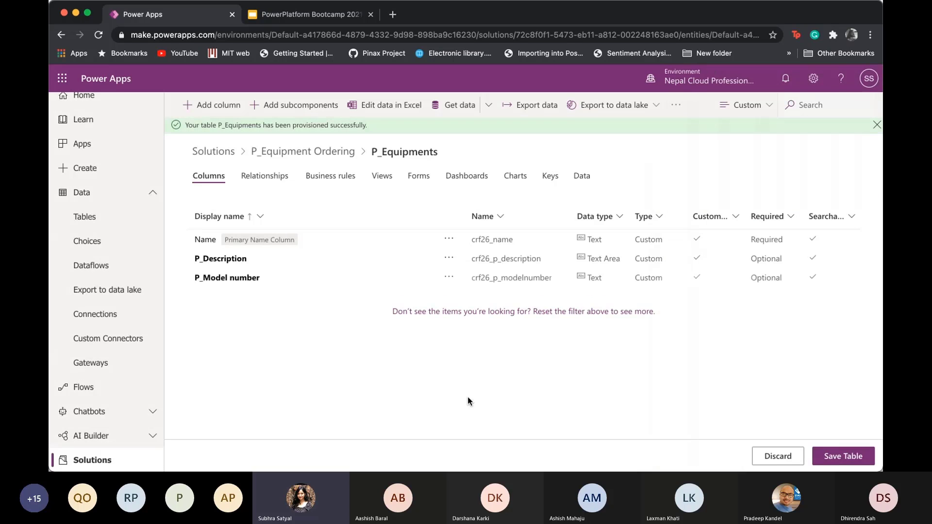
Add an optional column with the display name P_Price and the Currency data type to the P_Equipments table
click(219, 105)
click(767, 117)
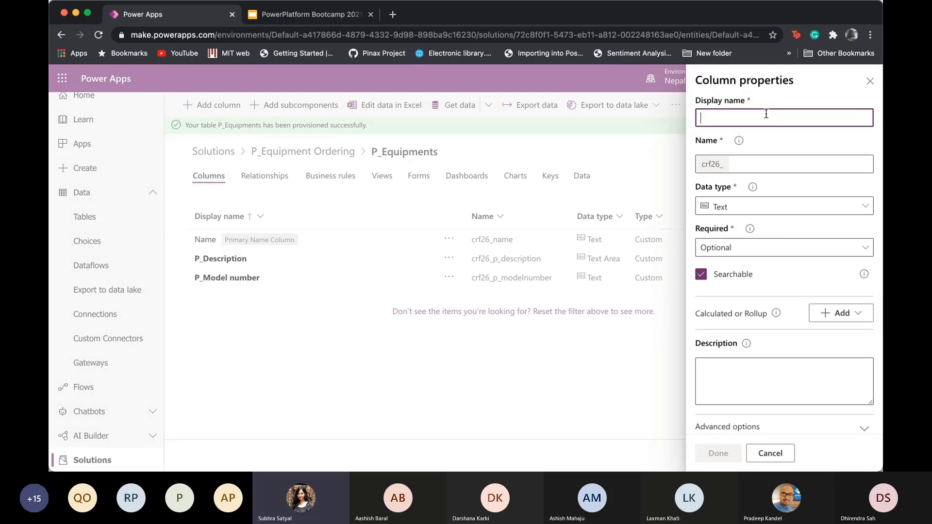
text(P_)
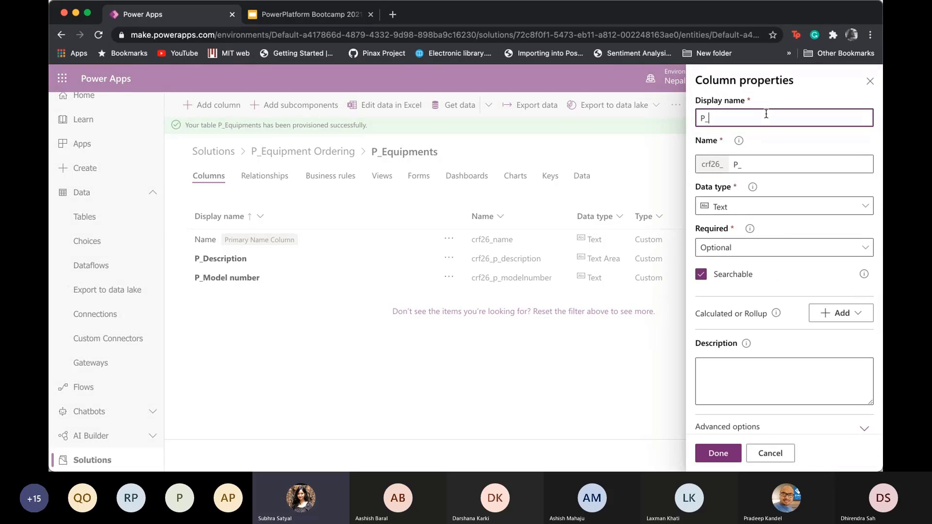
text(Price)
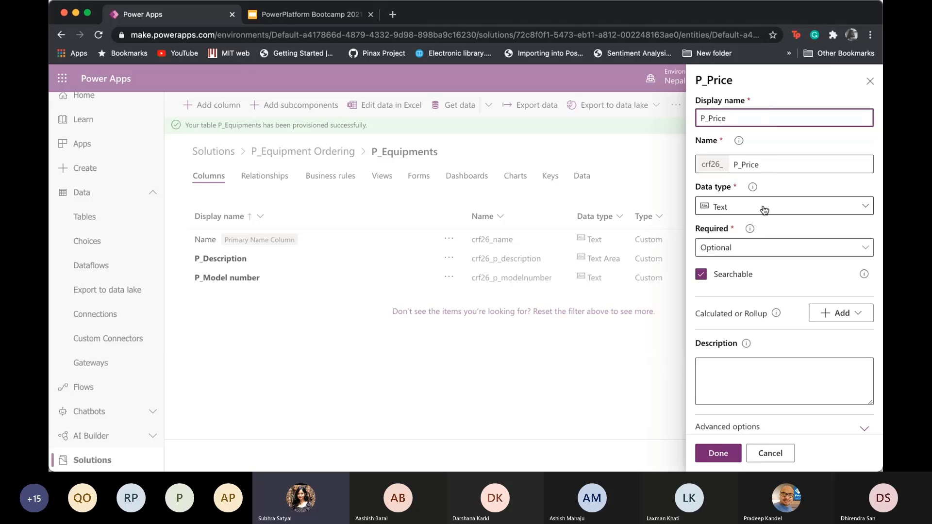
click(761, 218)
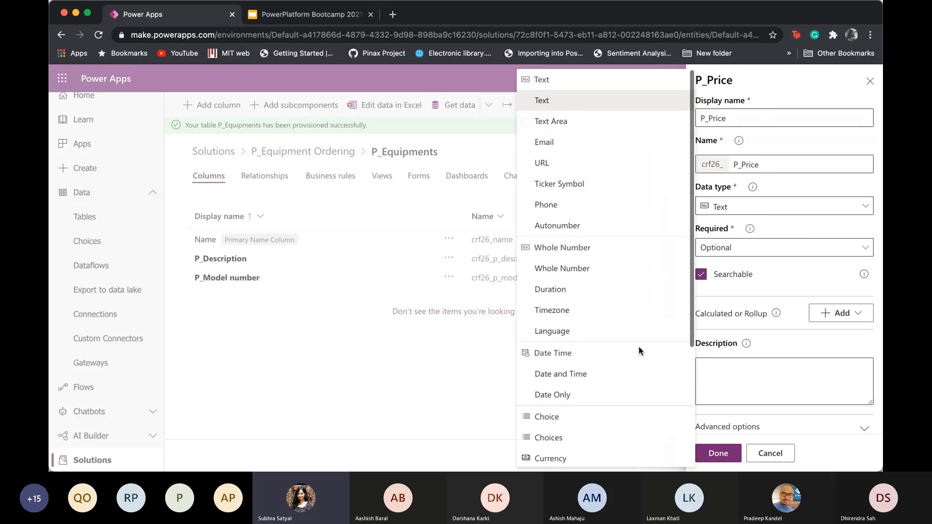
scroll(639, 346, down, 2)
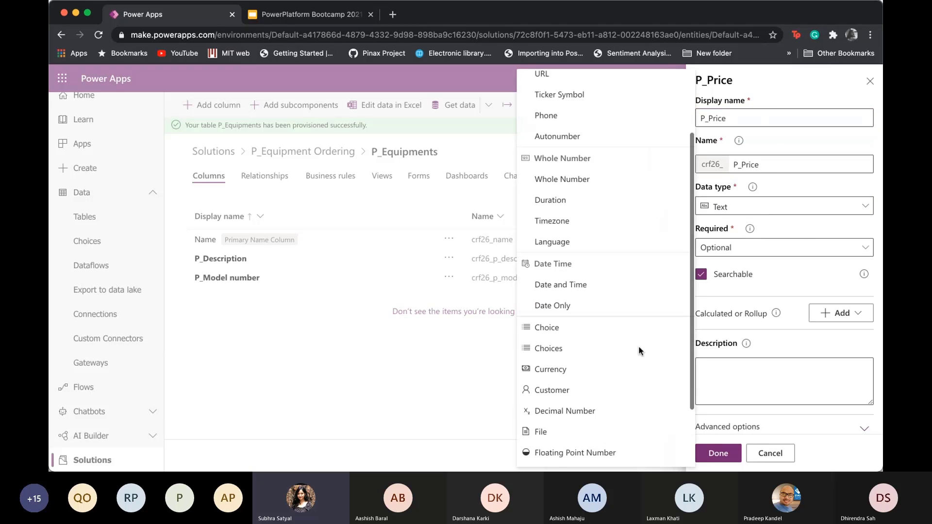
click(543, 374)
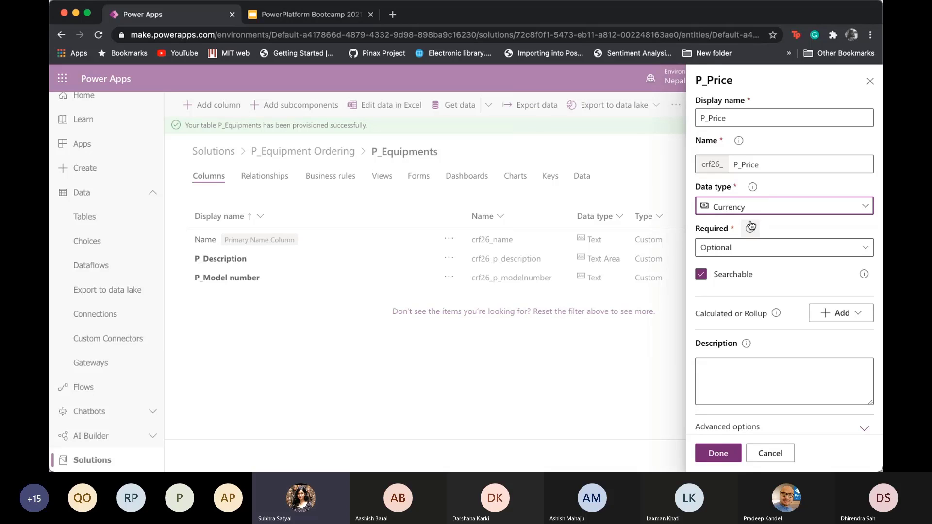
click(719, 454)
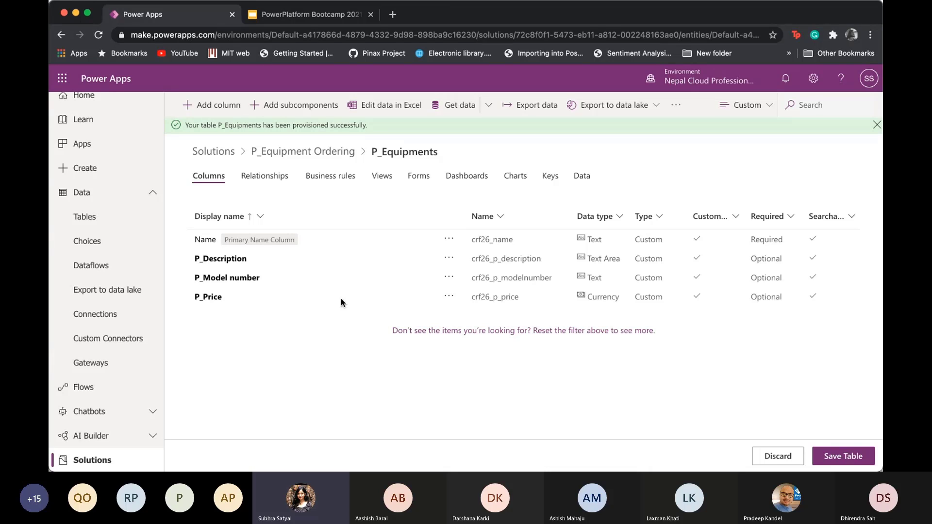
Start a column with the display name P_Type of Equipment, set its data type to Choice and begin a new choice for it
click(190, 107)
click(729, 117)
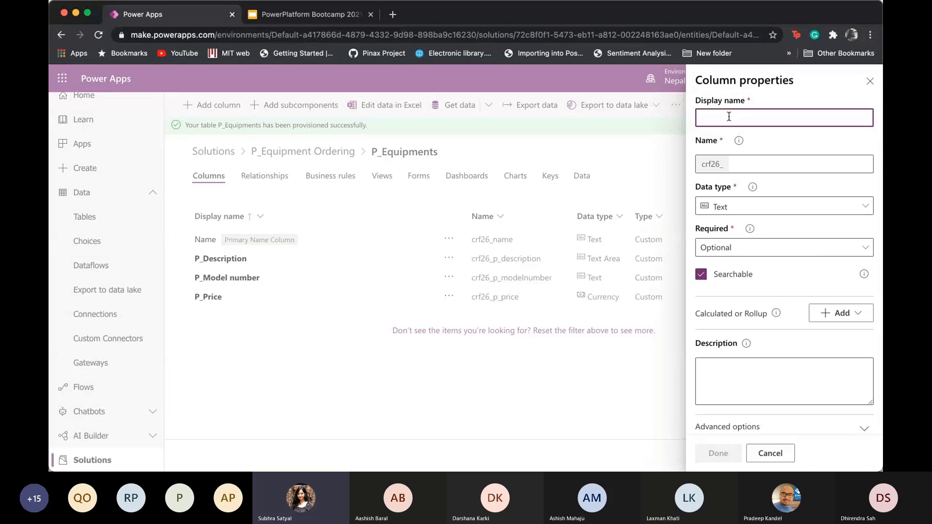
text(P_)
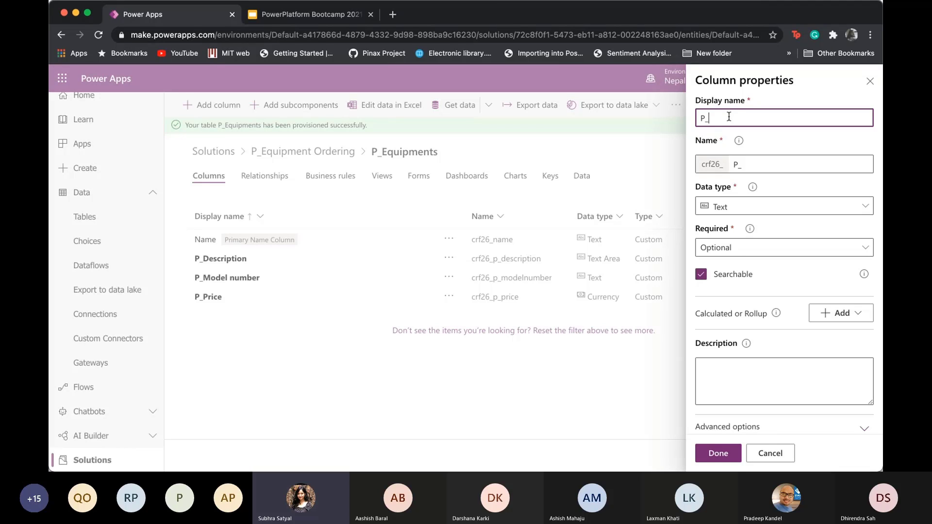
text(Type)
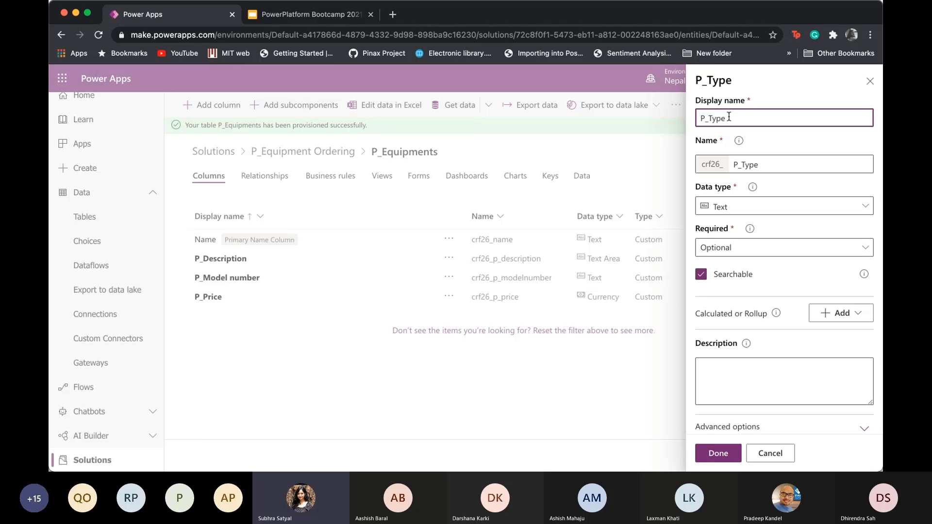
text( of Equipment)
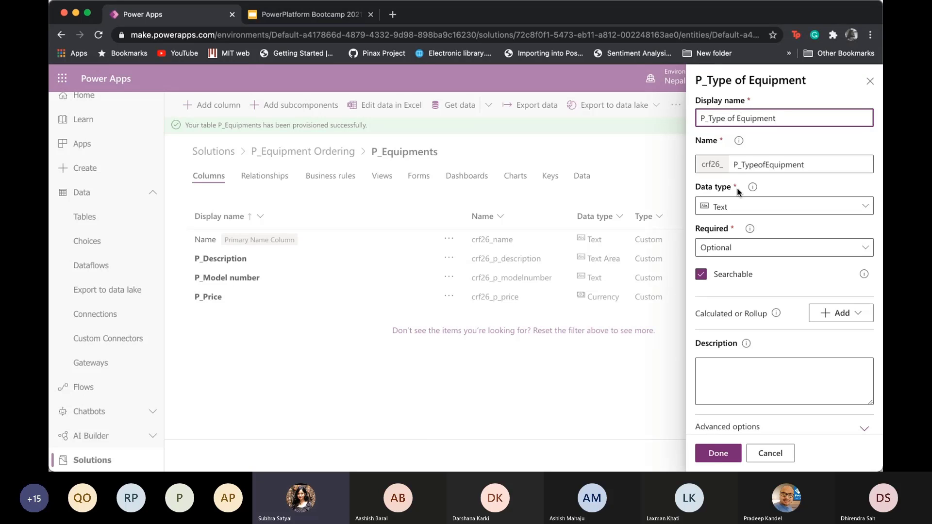
click(672, 206)
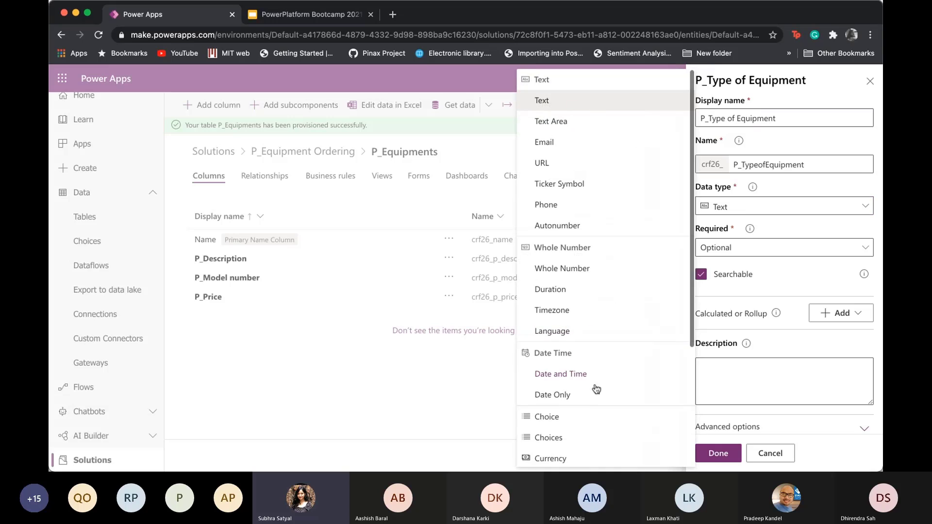
click(567, 420)
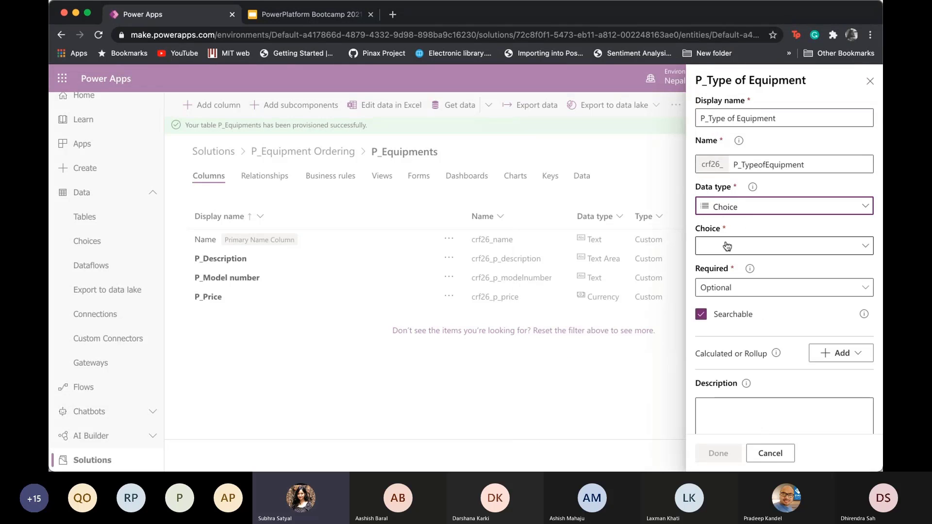
click(748, 248)
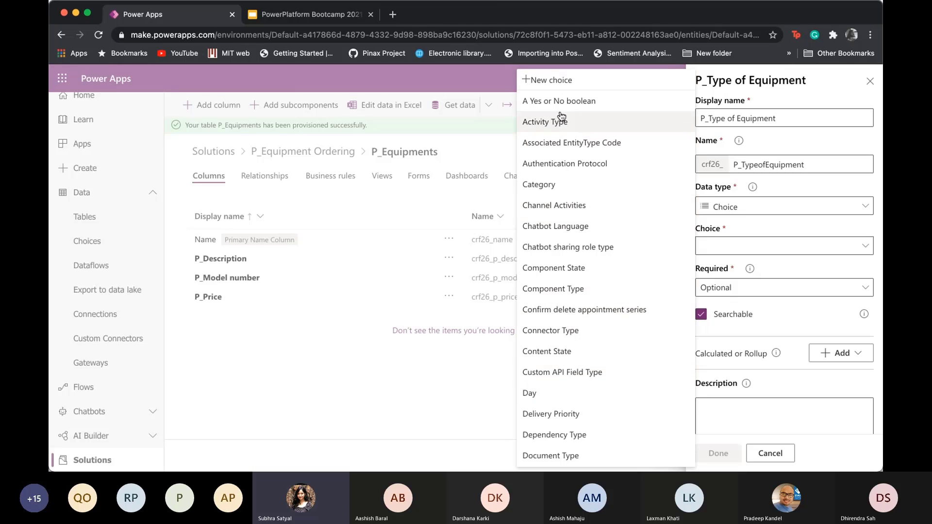
click(535, 86)
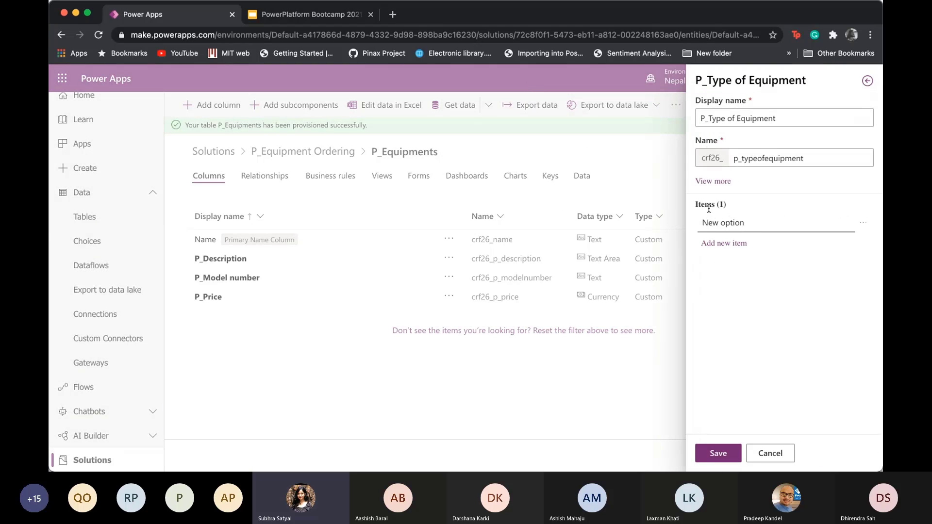
Define the choice items Desk, Chair and Printer, and add the P_Type of Equipment column with this choice to the table
click(724, 222)
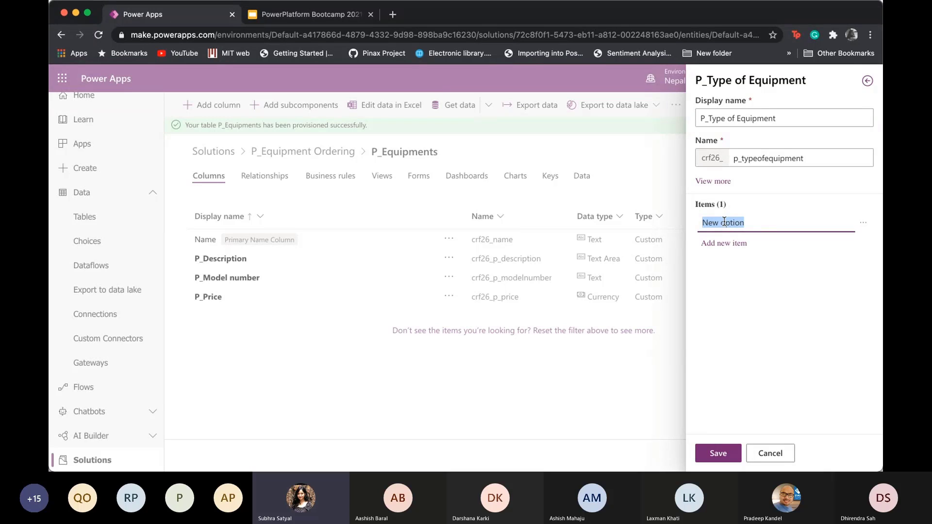
text(Dedk)
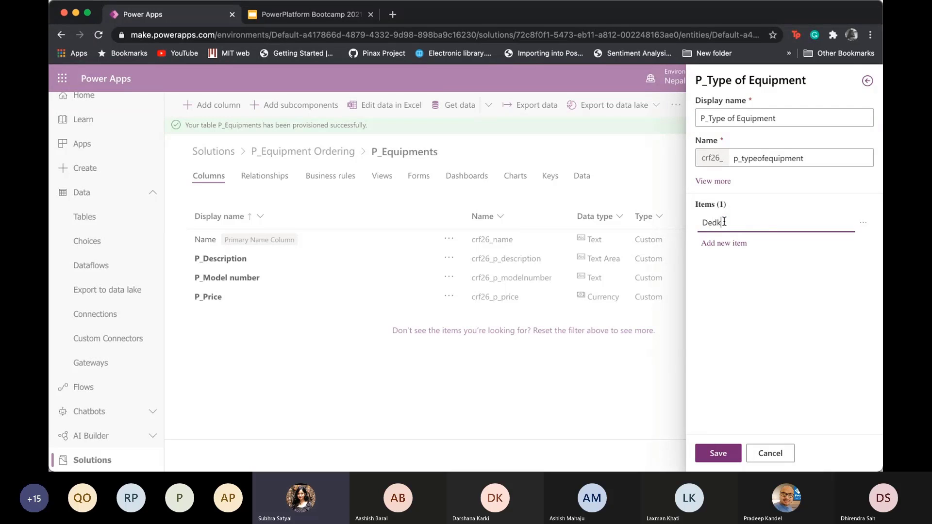
key(BackSpace)
key(BackSpace)
text(sk)
click(732, 242)
text(CHair)
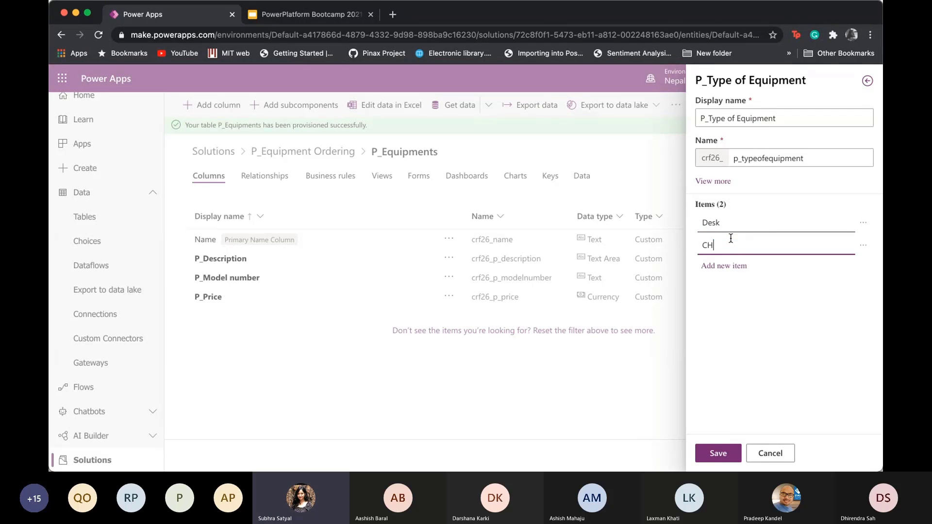
key(BackSpace)
key(BackSpace)
key(BackSpace)
key(BackSpace)
text(hair)
click(725, 266)
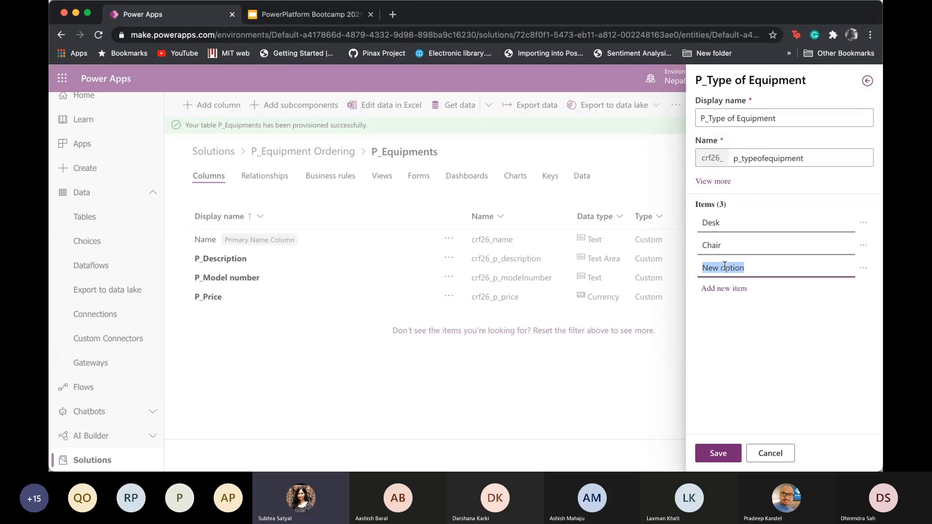
text(Printer)
click(720, 447)
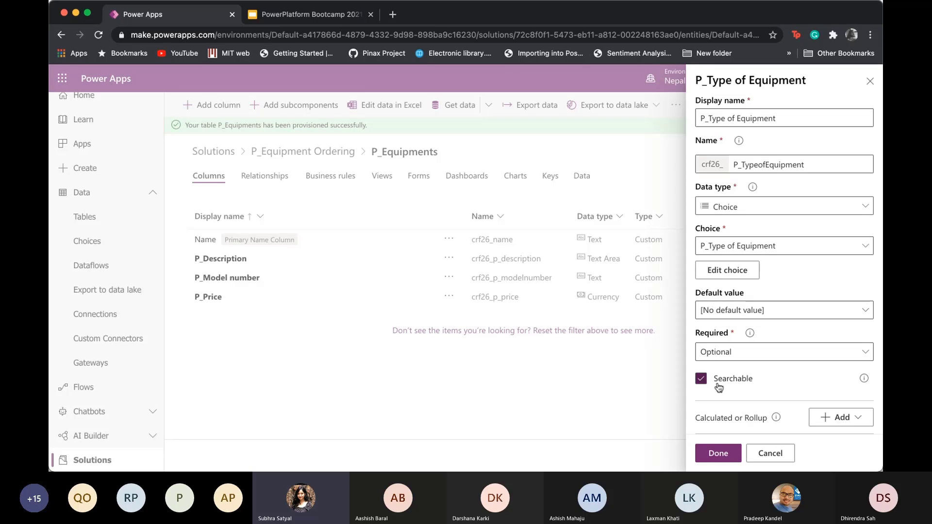
click(718, 454)
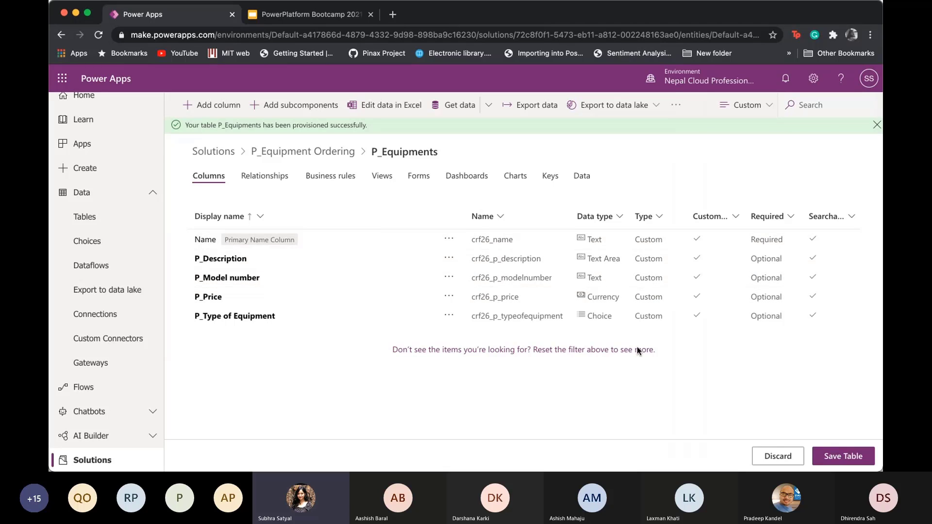
Save the P_Equipments table and show all of its columns instead of only the custom ones
click(850, 456)
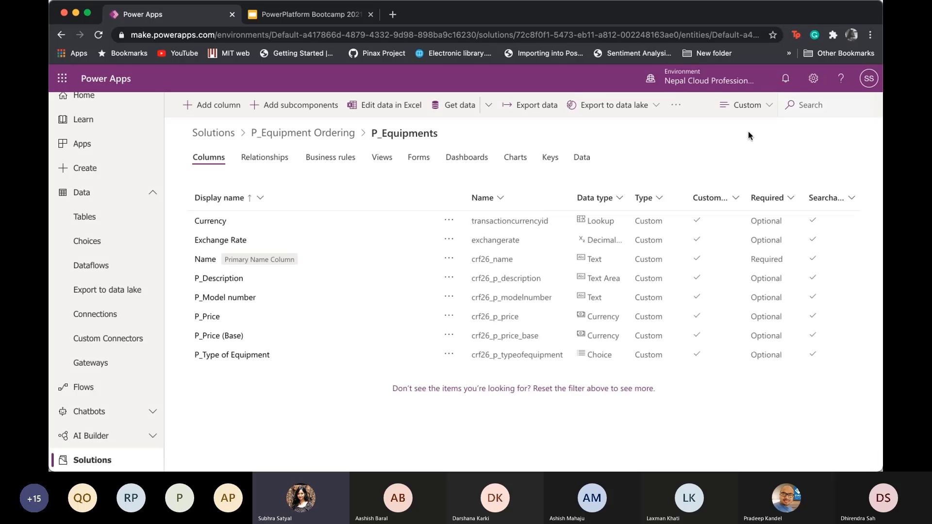
click(748, 104)
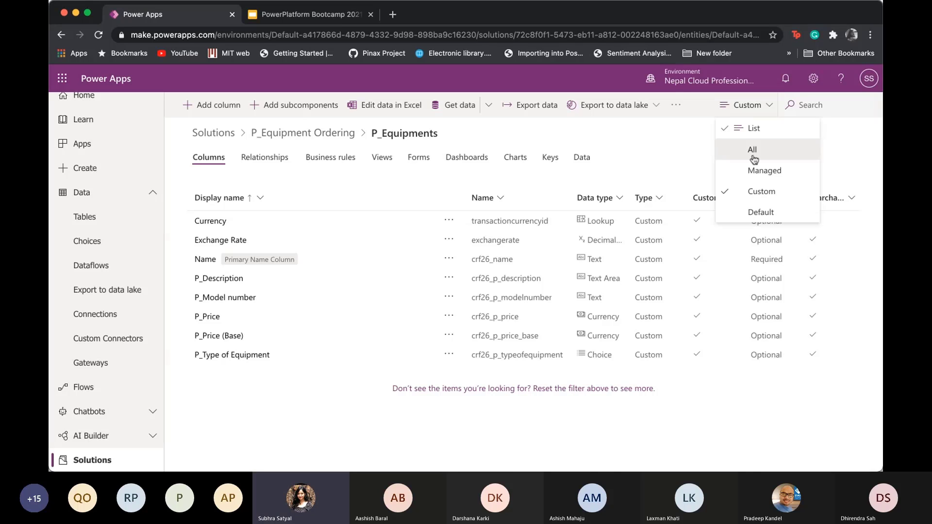
click(726, 152)
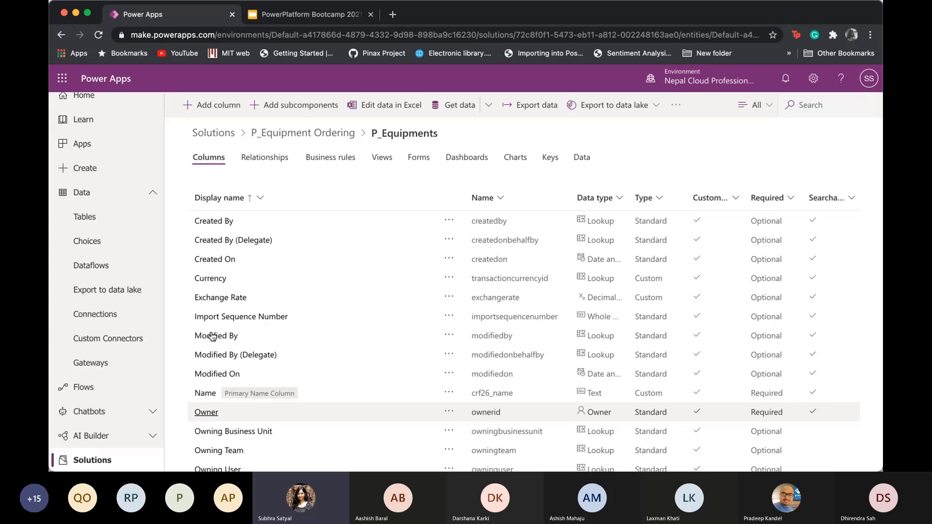
In the P_Equipment Ordering solution, create a new table with the display name P_Equipment Orders and attachments enabled
click(226, 143)
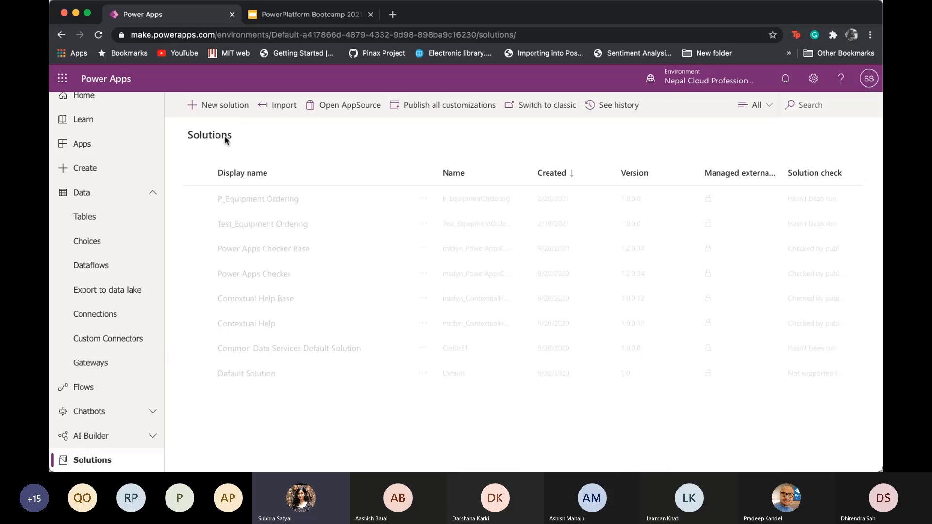
click(258, 199)
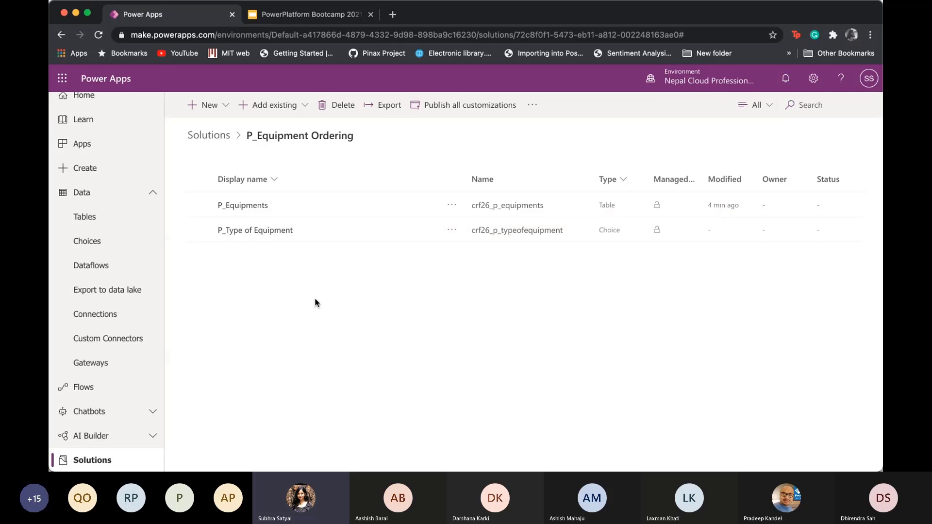
click(208, 105)
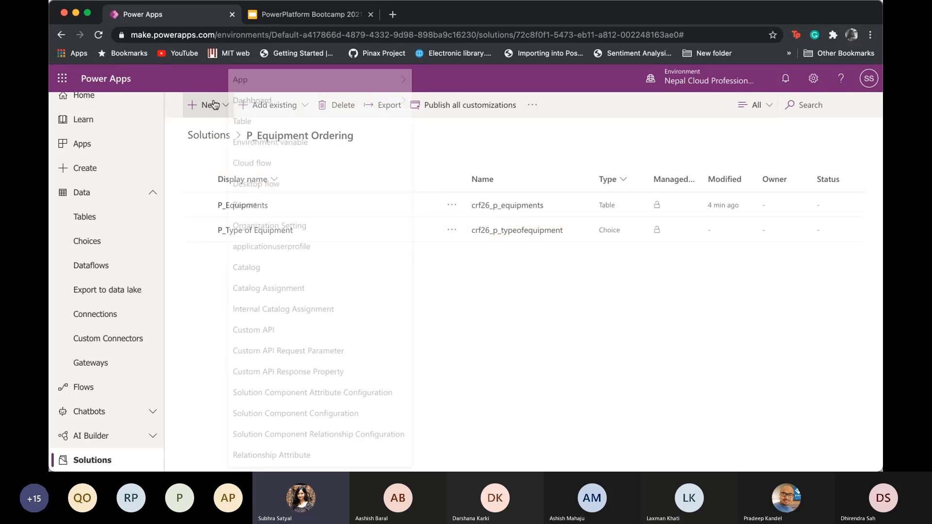
click(256, 126)
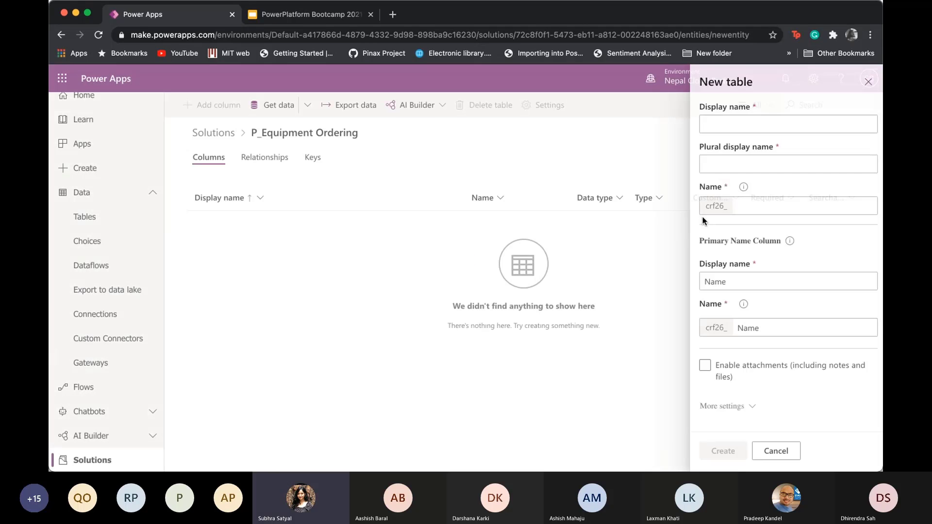
click(754, 125)
text(P)
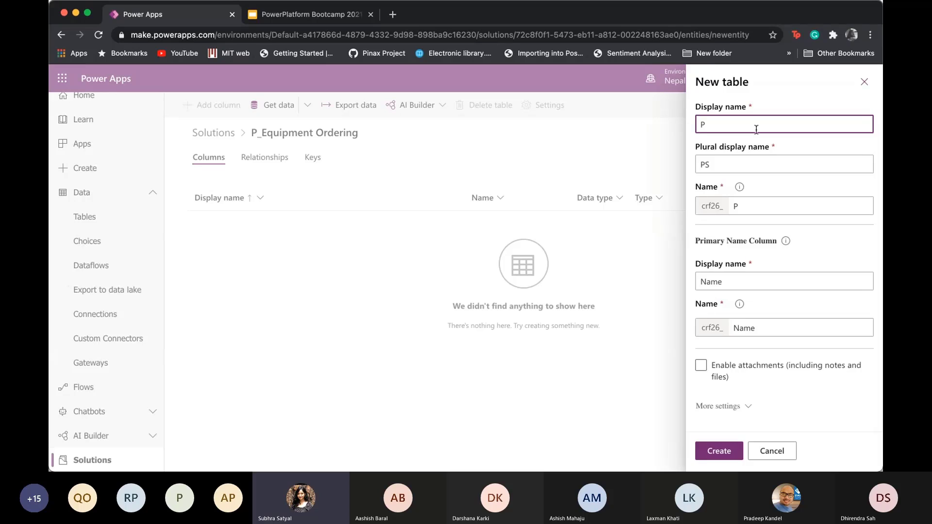
text(_Equipment O)
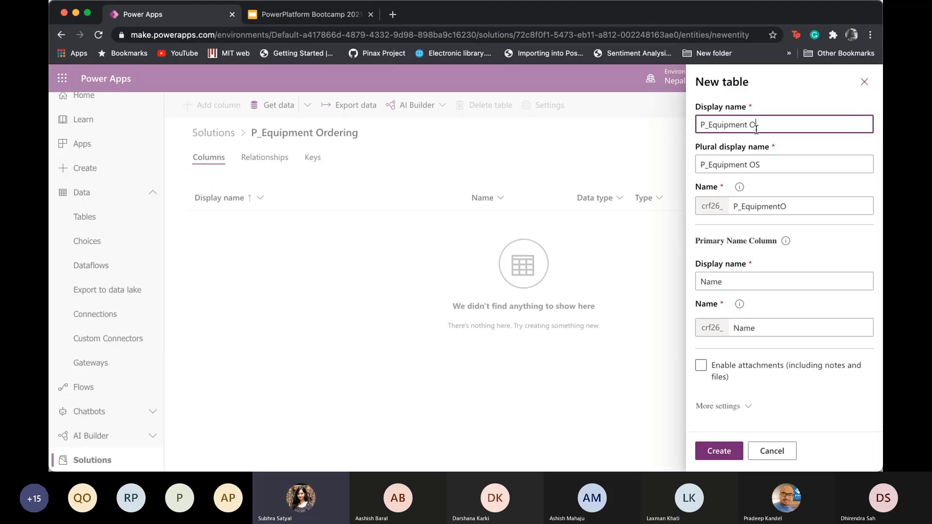
text(rders)
click(703, 367)
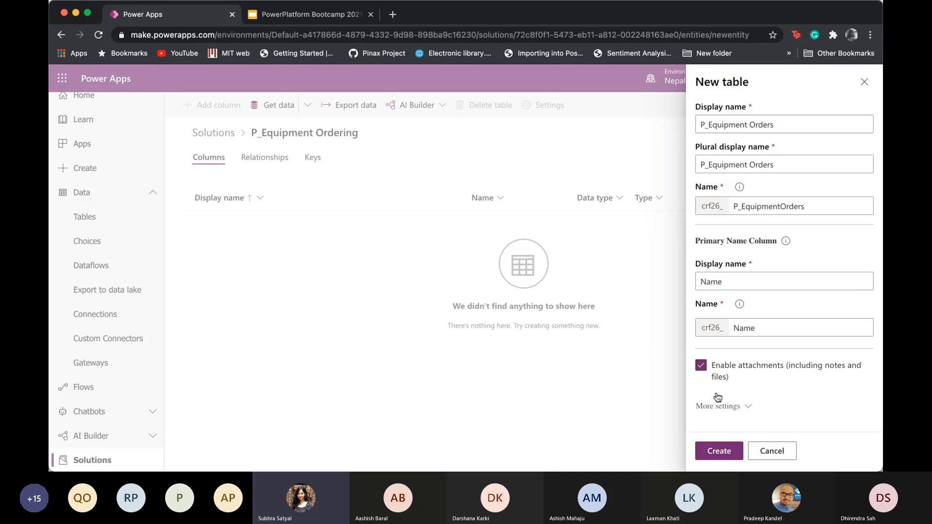
click(718, 452)
Filter the column list of the P_Equipment Orders table to show only custom columns
click(472, 327)
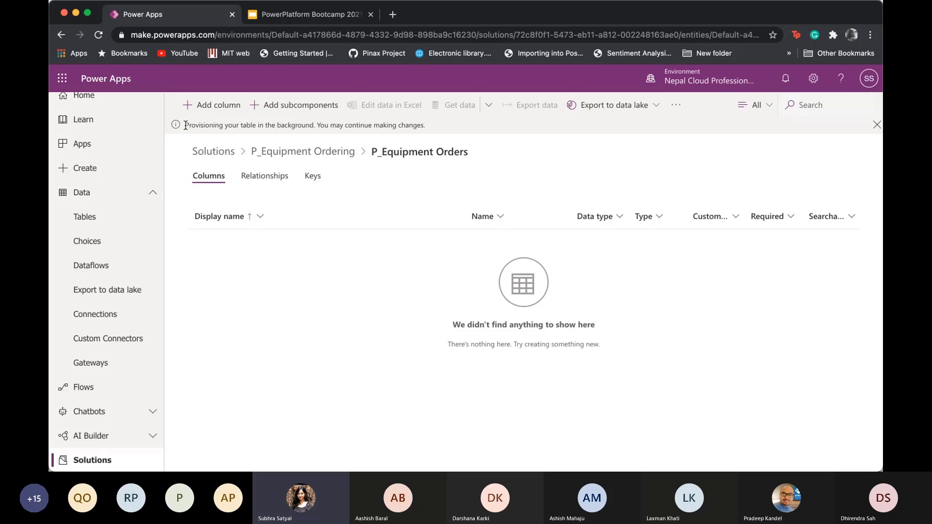
drag(185, 125, 441, 134)
click(338, 296)
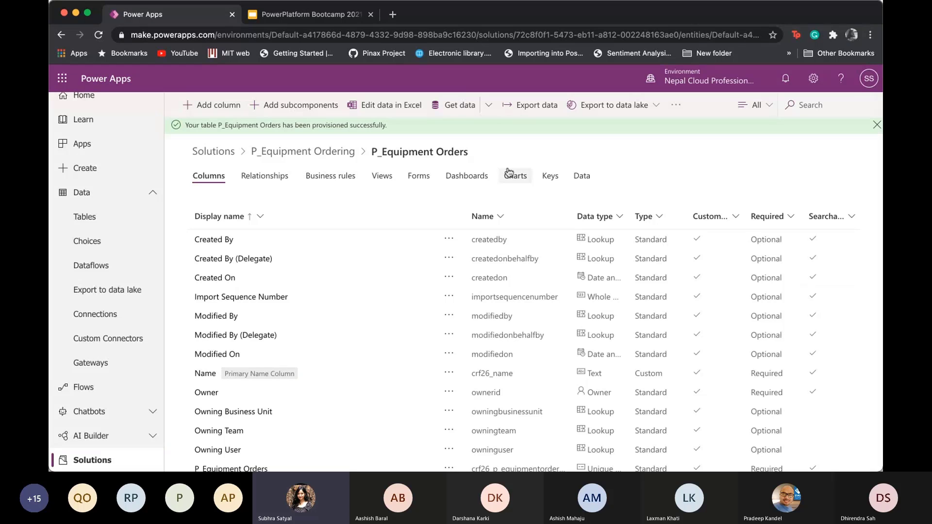
click(765, 110)
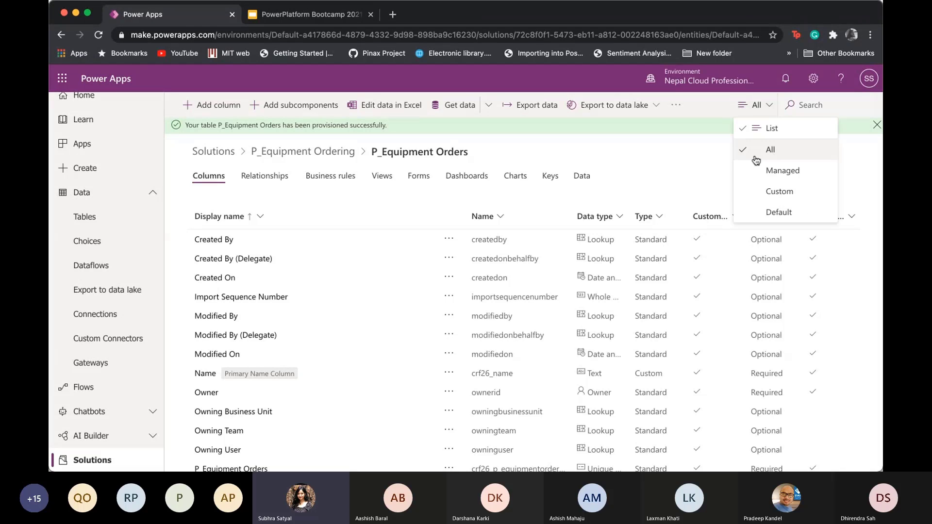
click(772, 189)
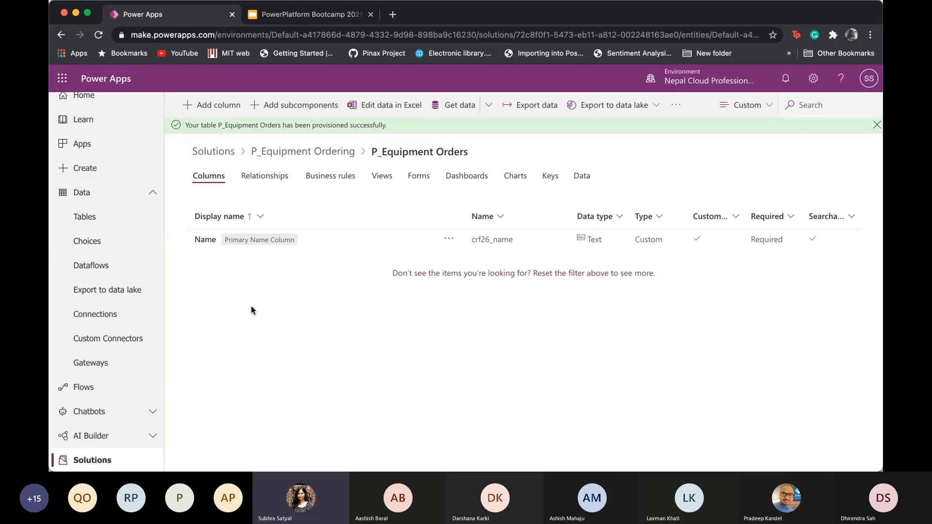
Add a required column with the display name P_Order Date and the Date Only data type to the P_Equipment Orders table
click(194, 114)
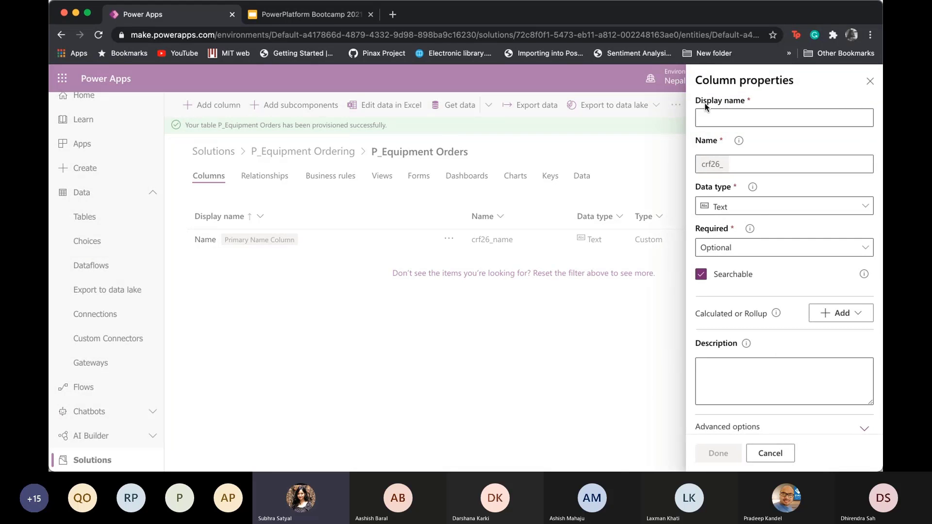
click(711, 117)
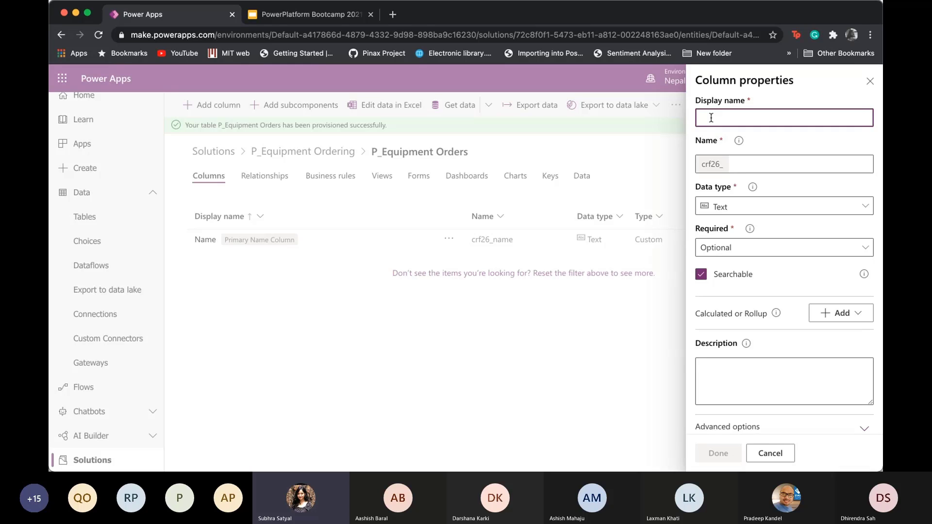
text(P_)
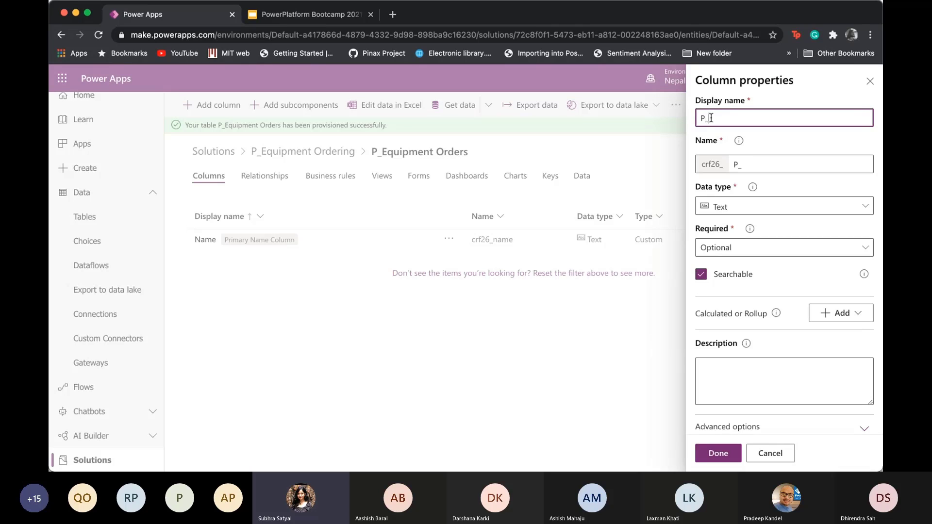
text(Order)
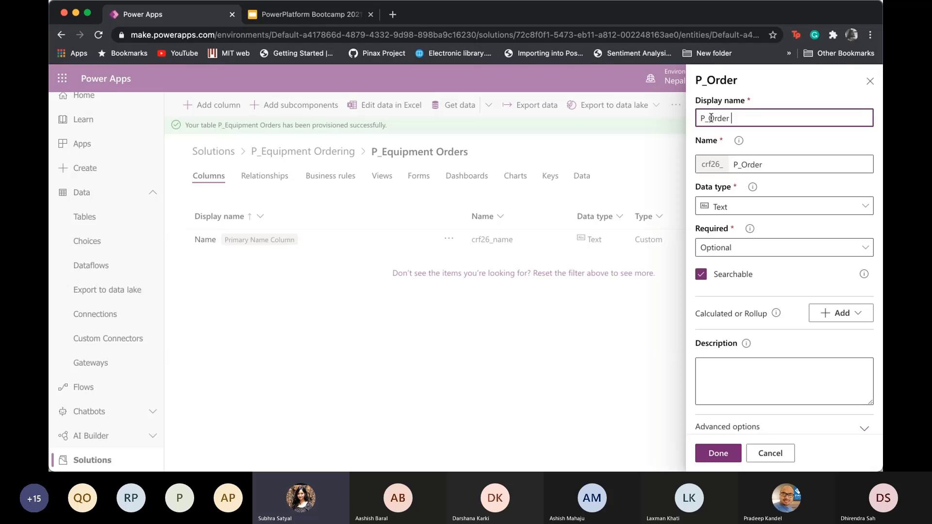
text( Date)
click(732, 206)
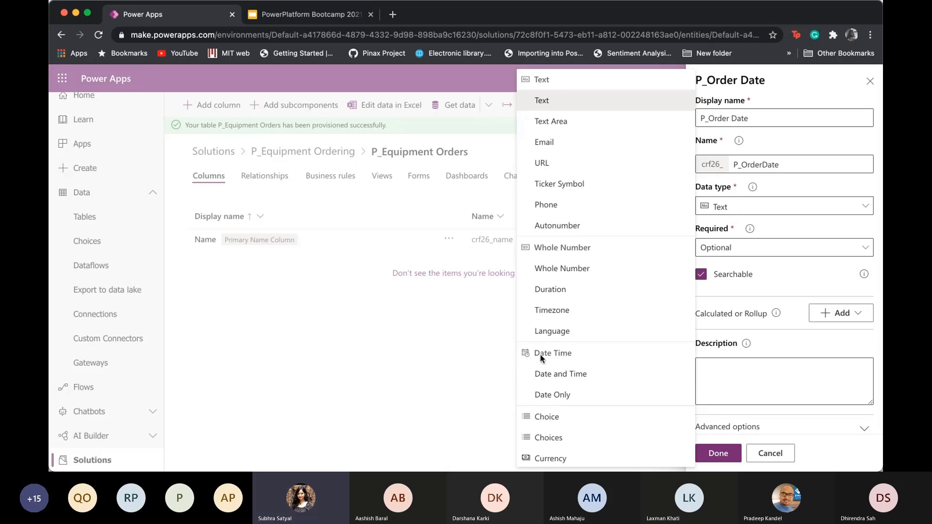
click(564, 397)
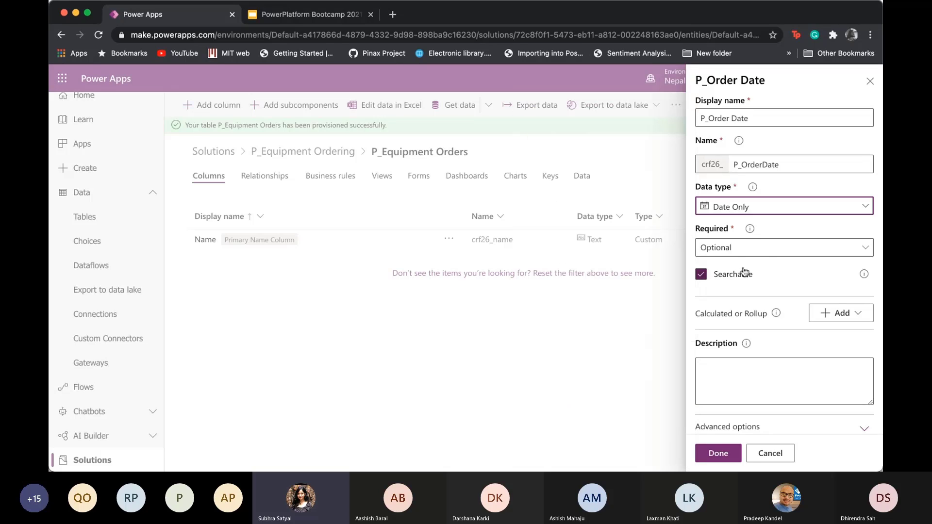
click(772, 250)
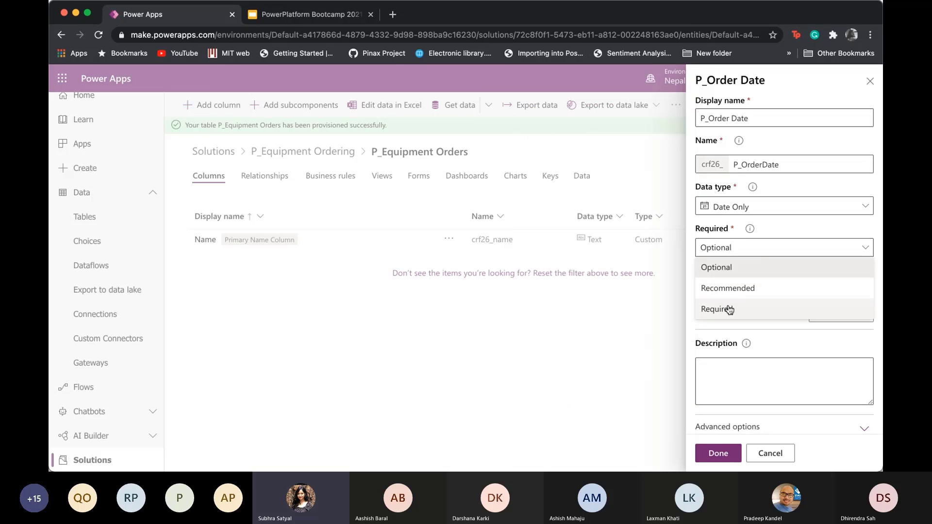
click(730, 310)
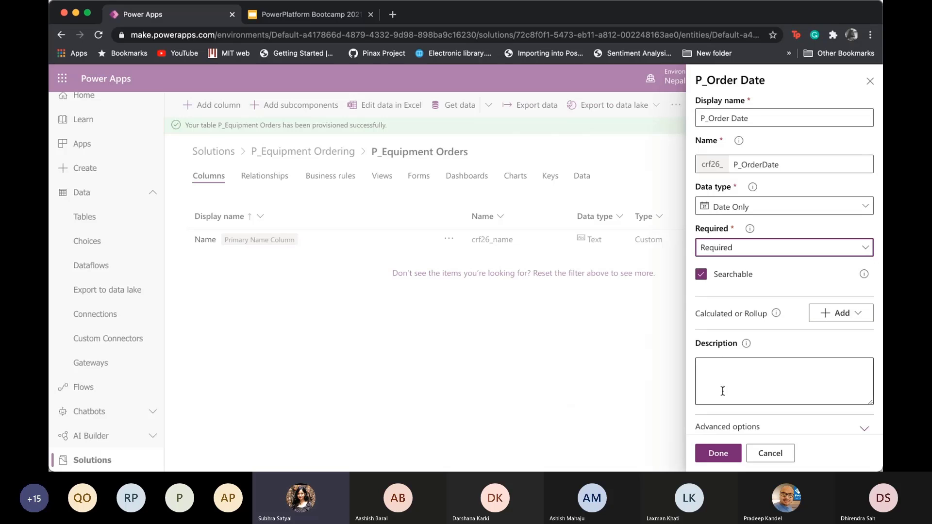
click(721, 452)
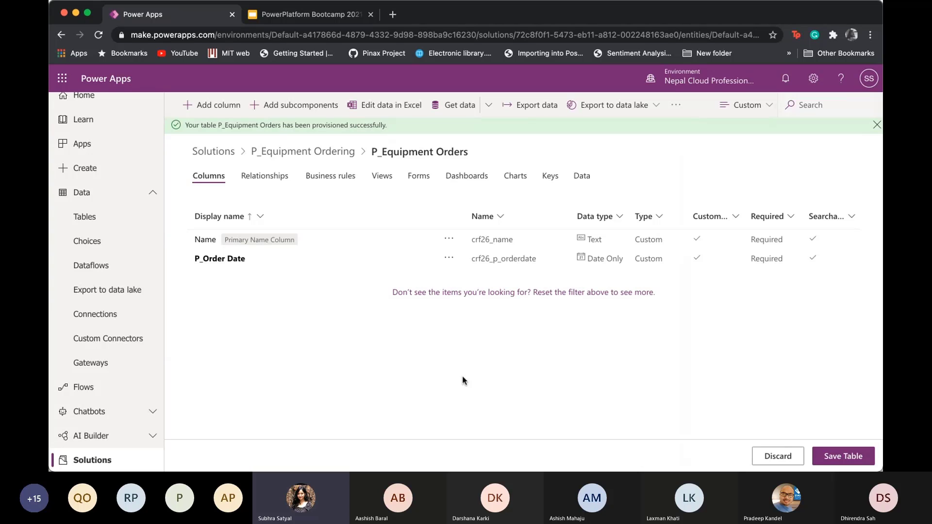
Start a column with the display name P_Est Arrival Date and set its data type to Date Only
click(220, 107)
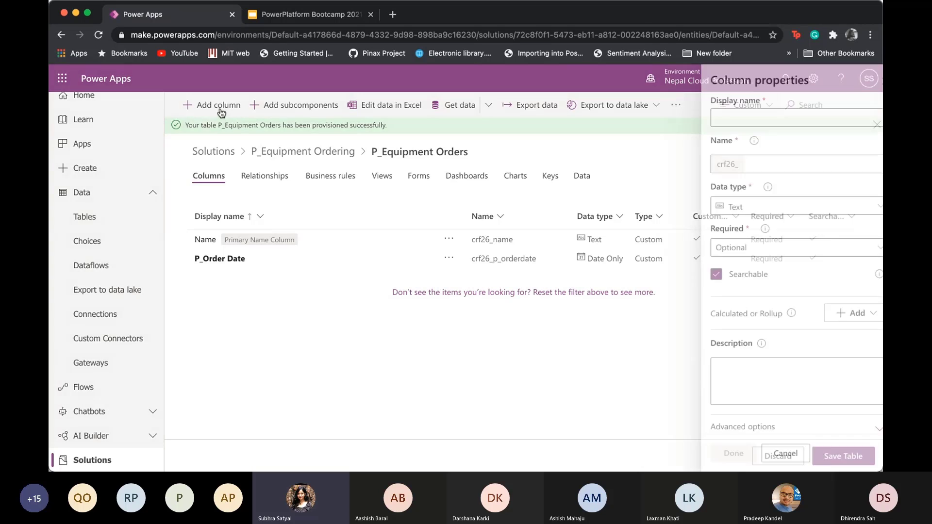
click(716, 121)
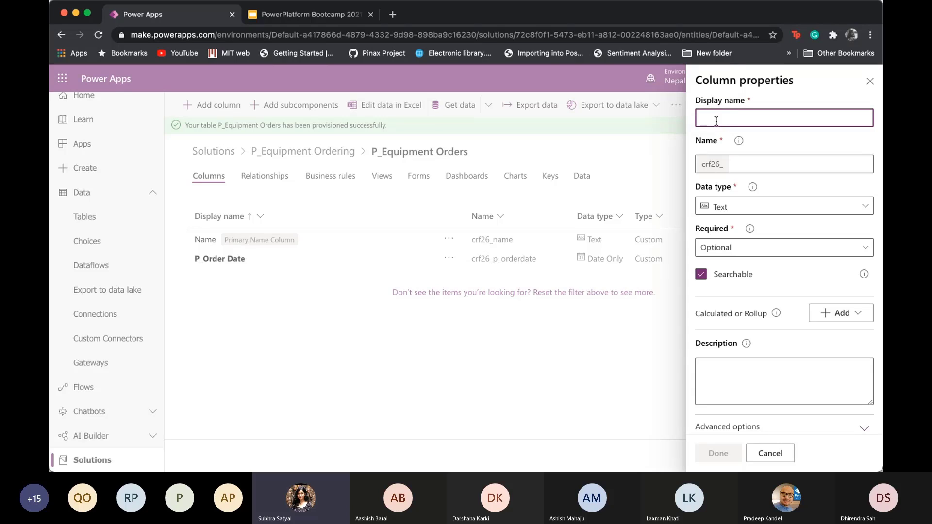
text(P_Est)
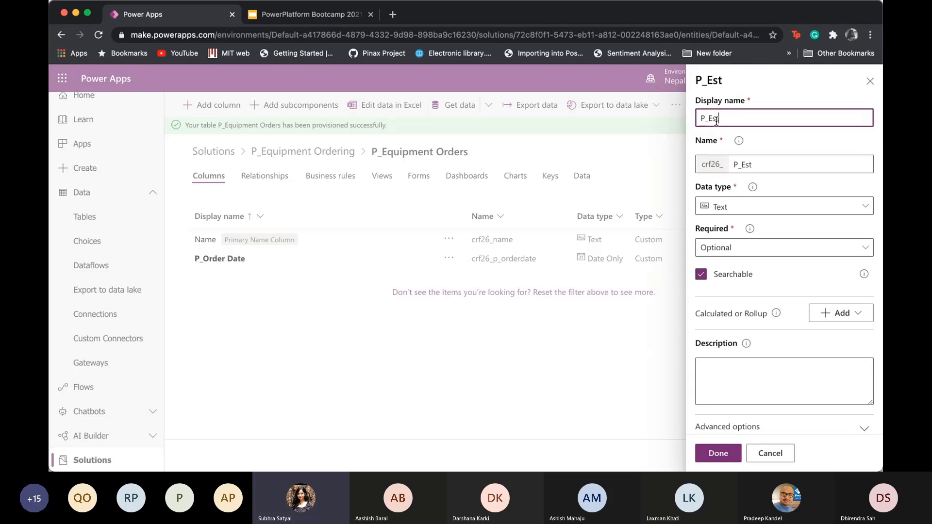
text( Arrival Dae)
key(BackSpace)
text(te)
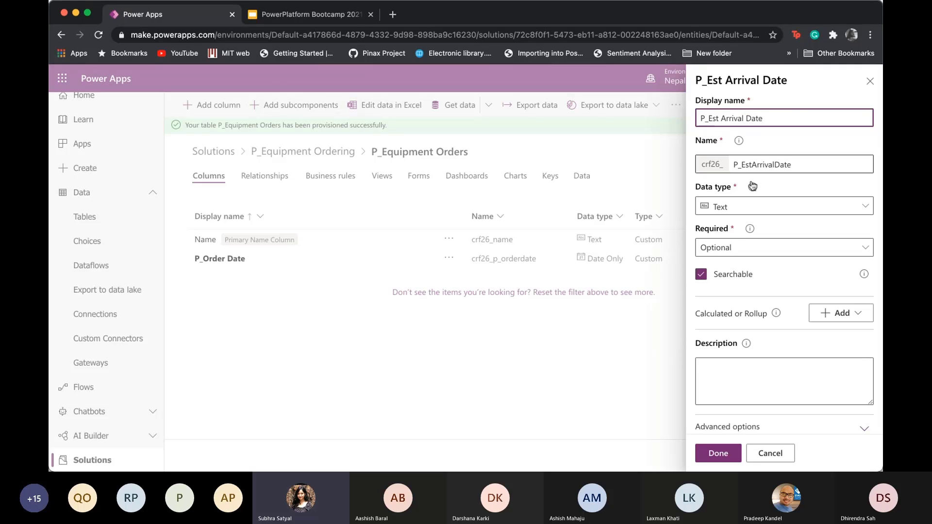
click(747, 214)
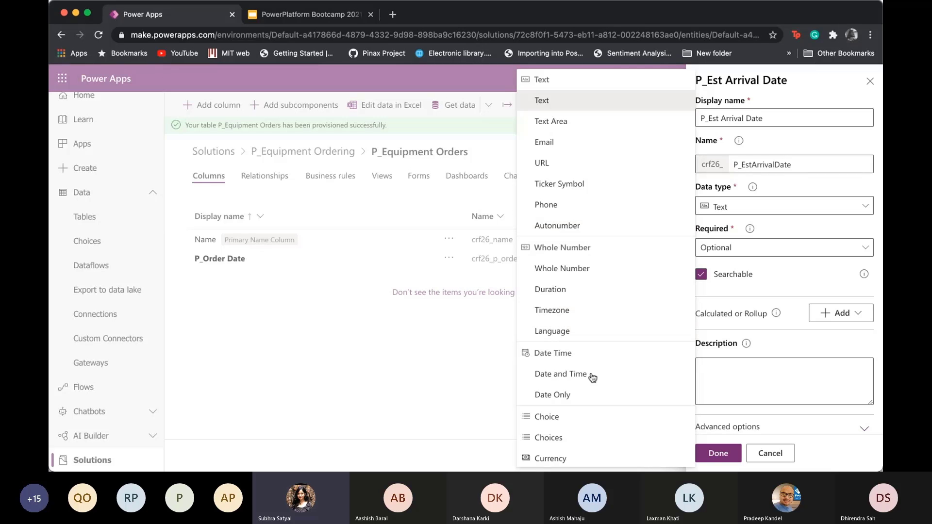
click(589, 396)
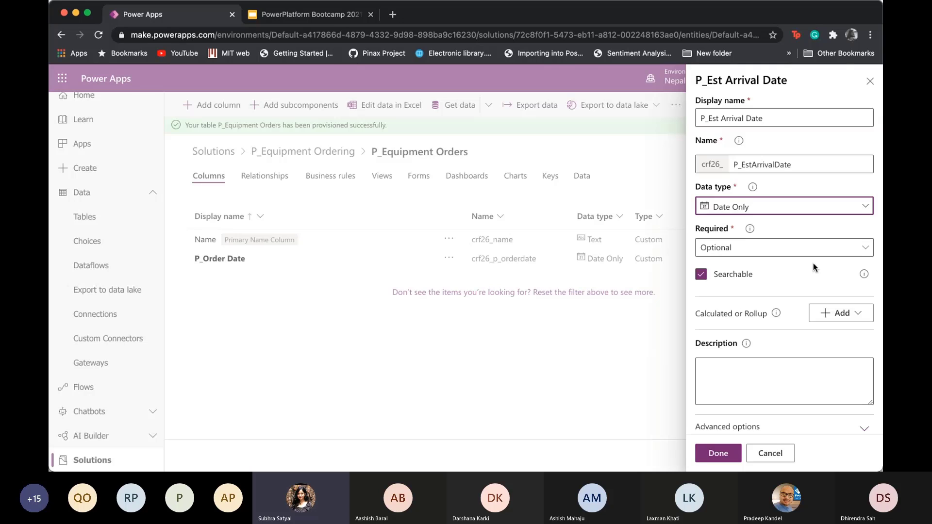
Add a calculation to the P_Est Arrival Date column, saving the pending table changes, and finish editing the calculated column
click(829, 314)
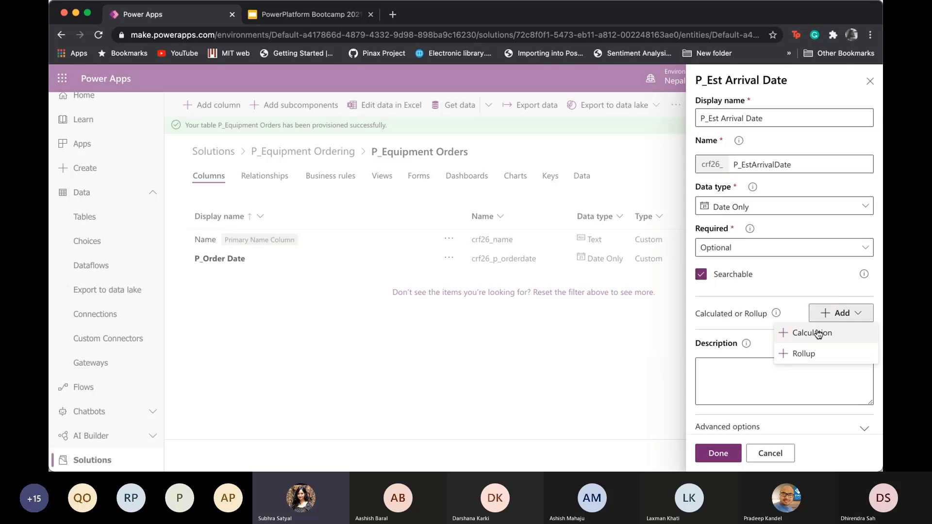
click(817, 332)
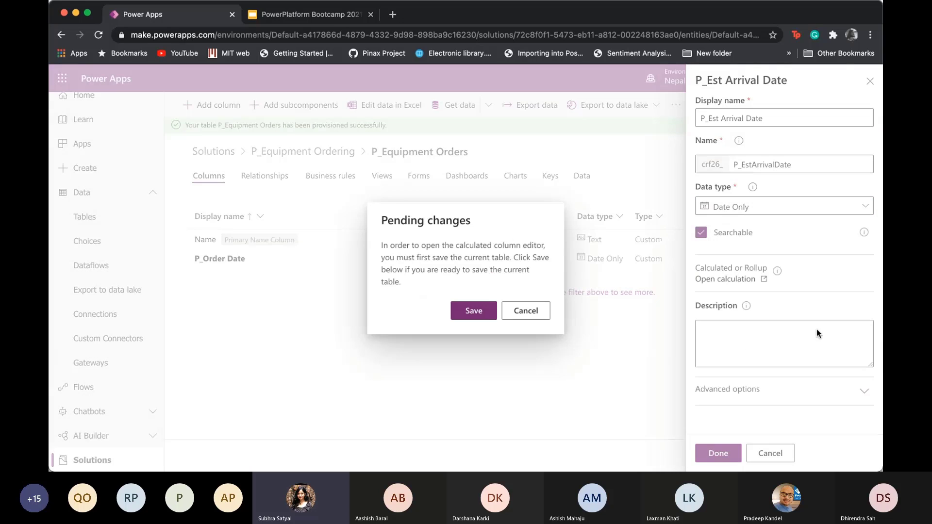
click(468, 318)
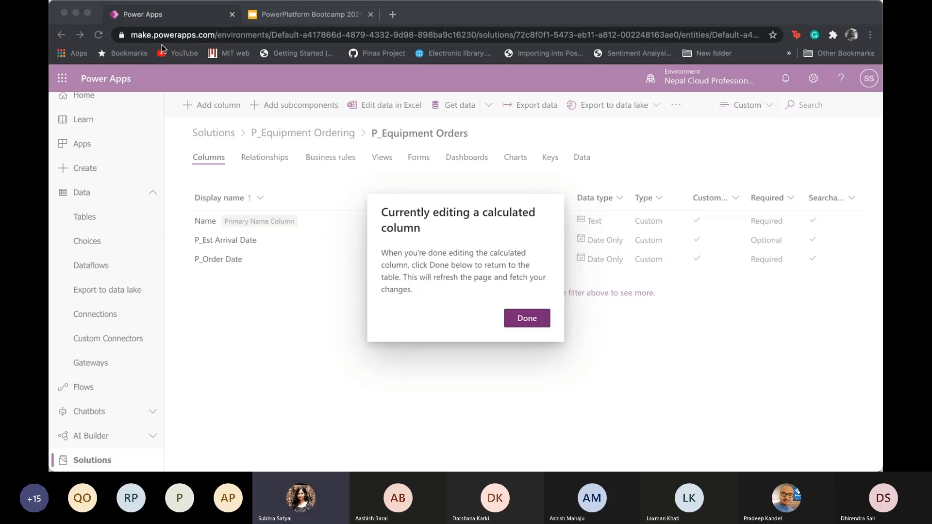
click(185, 73)
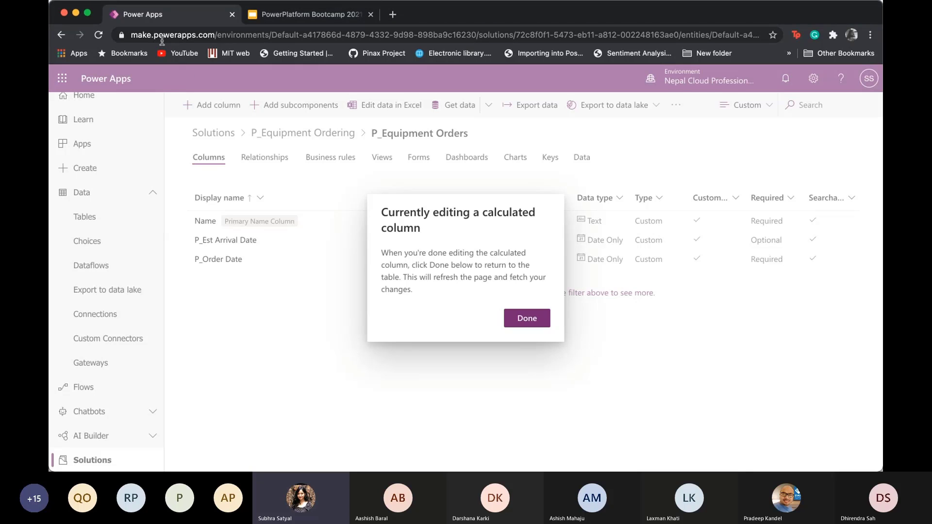
click(528, 319)
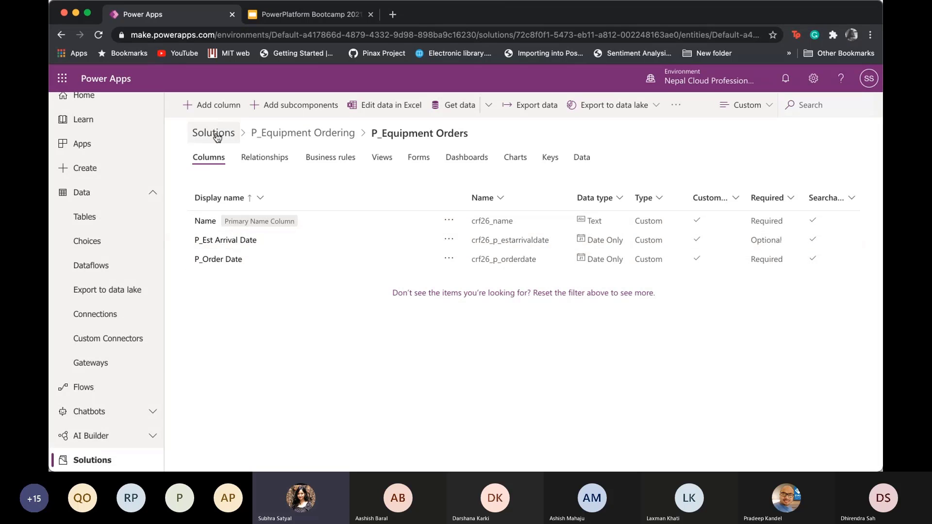
Start a new column in the P_Equipment Orders table with the display name P_Equipments and the Lookup data type
click(208, 118)
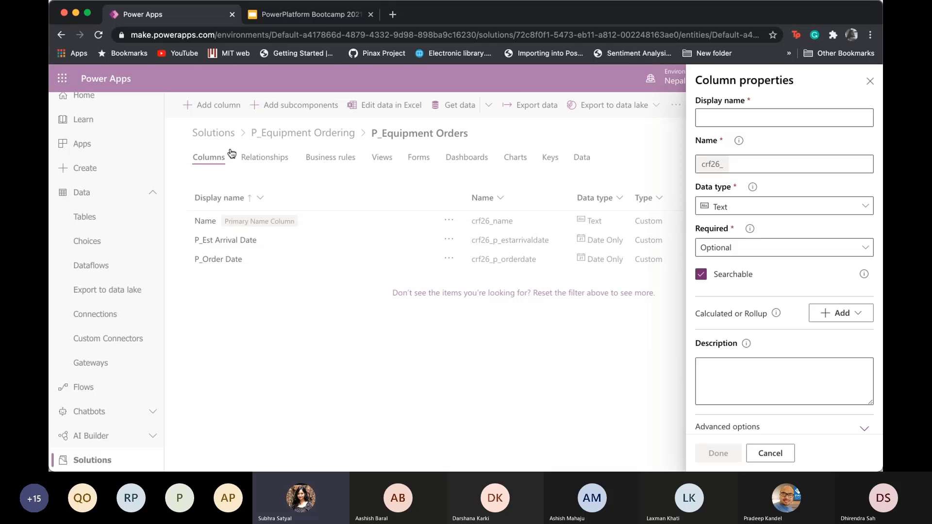
click(723, 116)
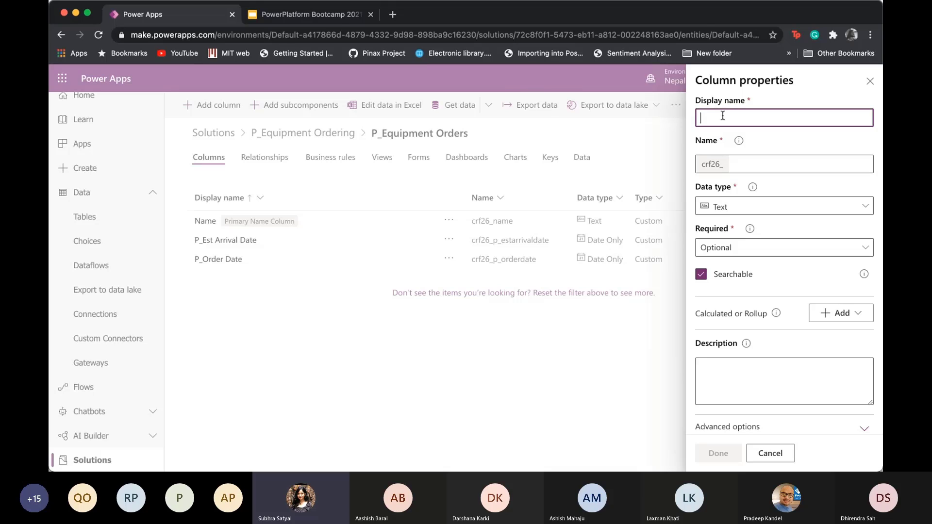
text(P_)
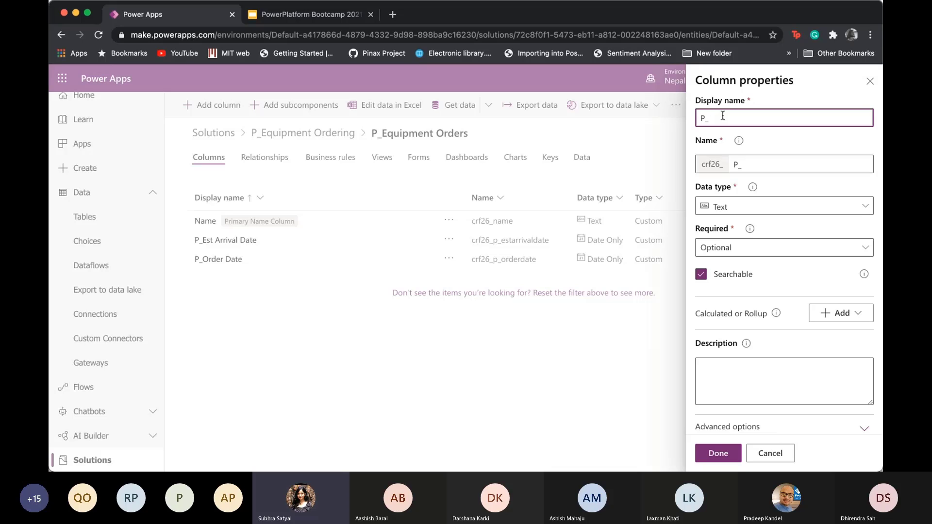
text(Equipment)
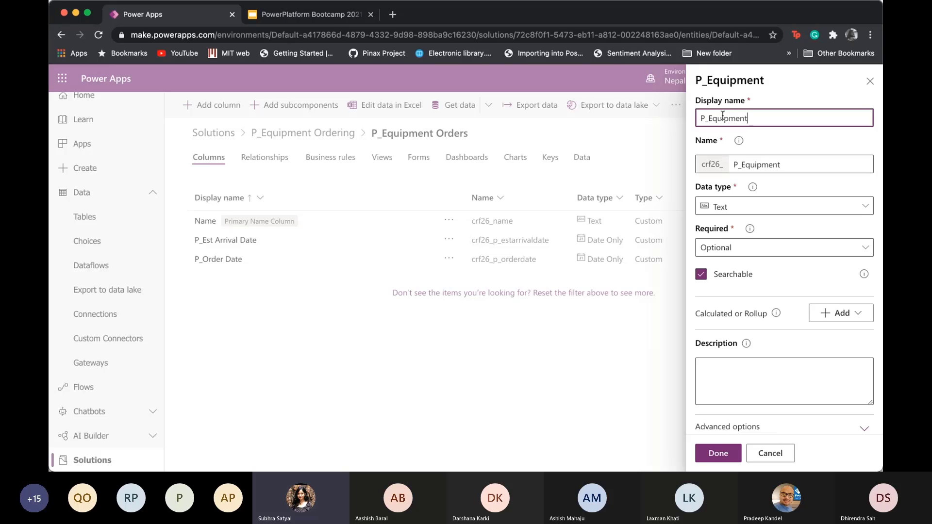
text(s)
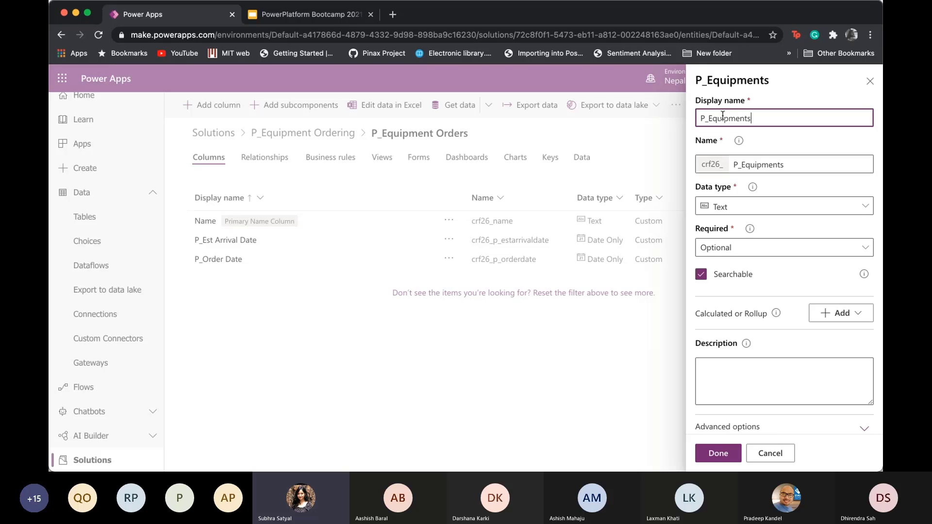
click(751, 213)
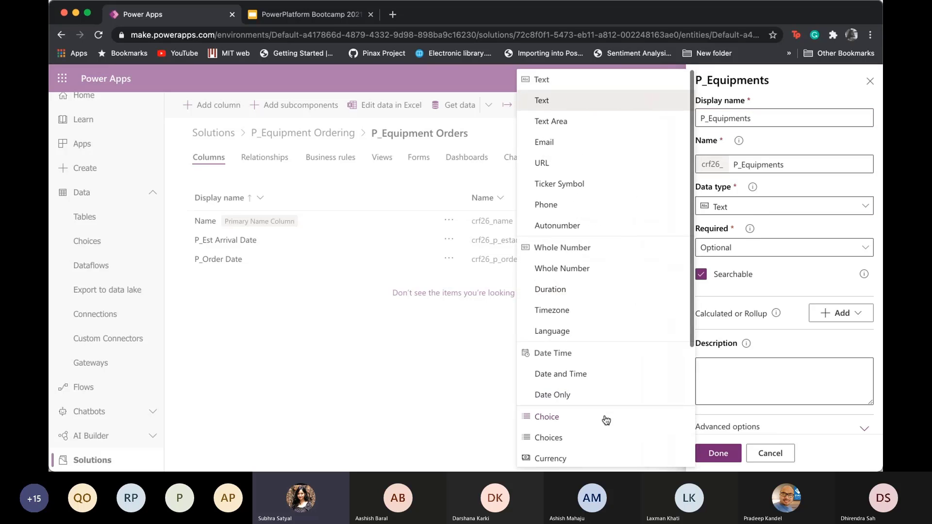
scroll(606, 420, down, 3)
scroll(606, 420, down, 1)
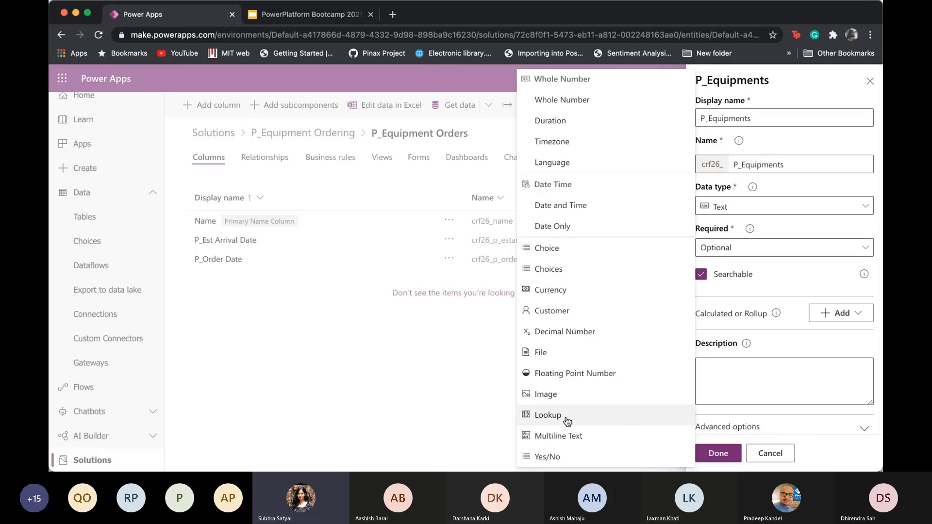
click(548, 415)
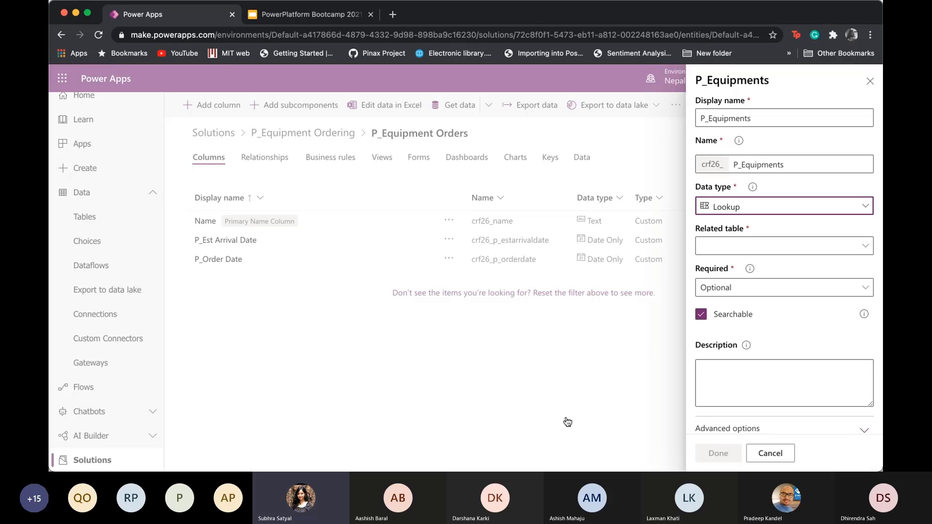
Set P_Equipments as the lookup column's related table and finish the column definition
click(760, 247)
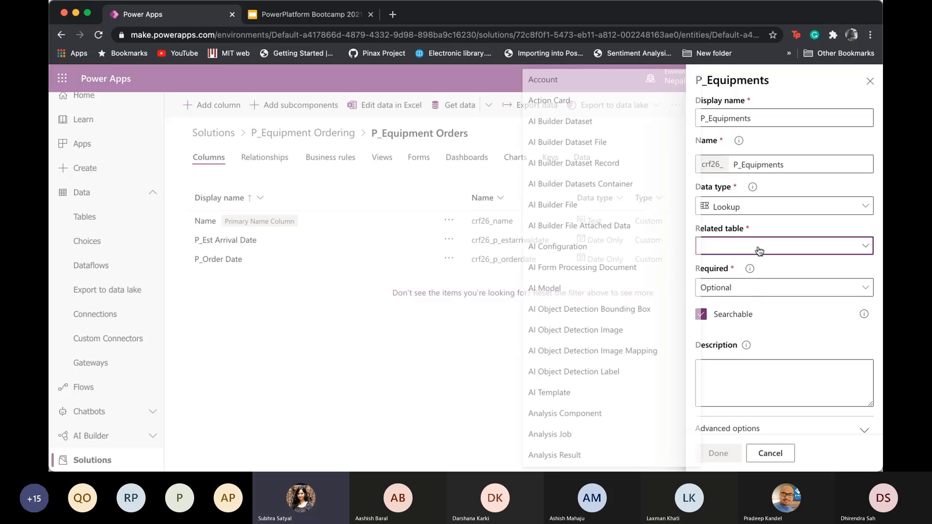
scroll(602, 346, down, 2)
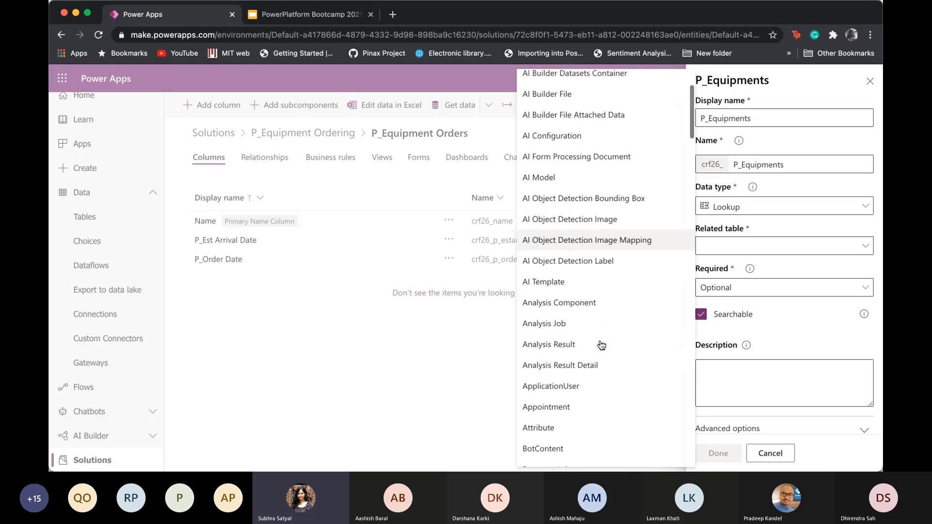
scroll(602, 346, down, 15)
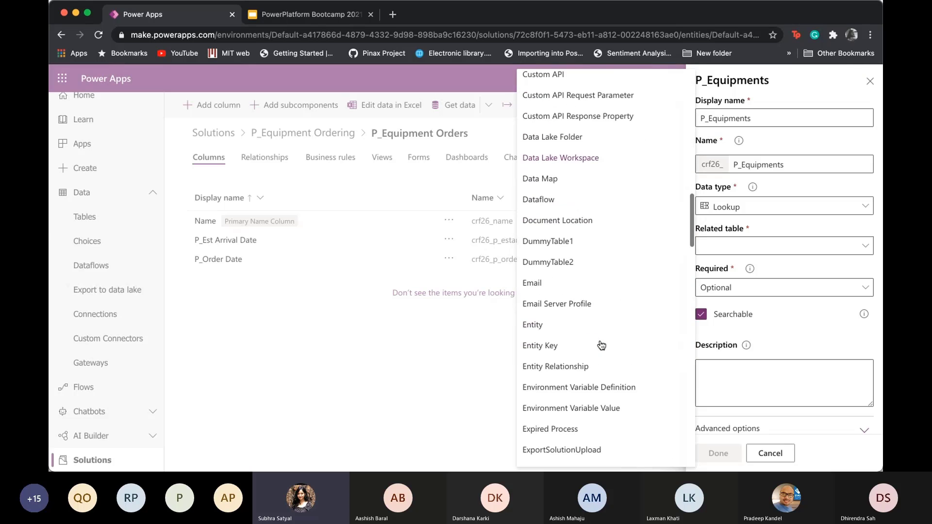
scroll(602, 345, down, 15)
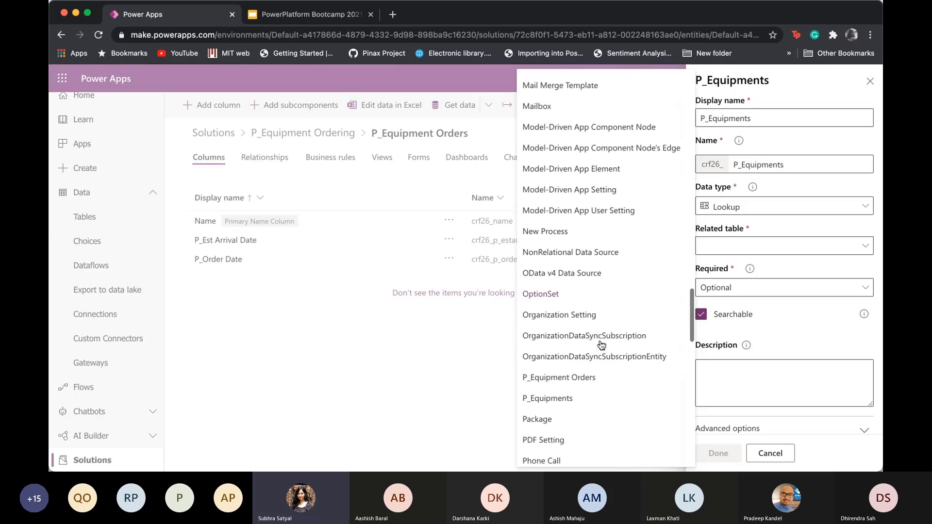
scroll(602, 346, down, 1)
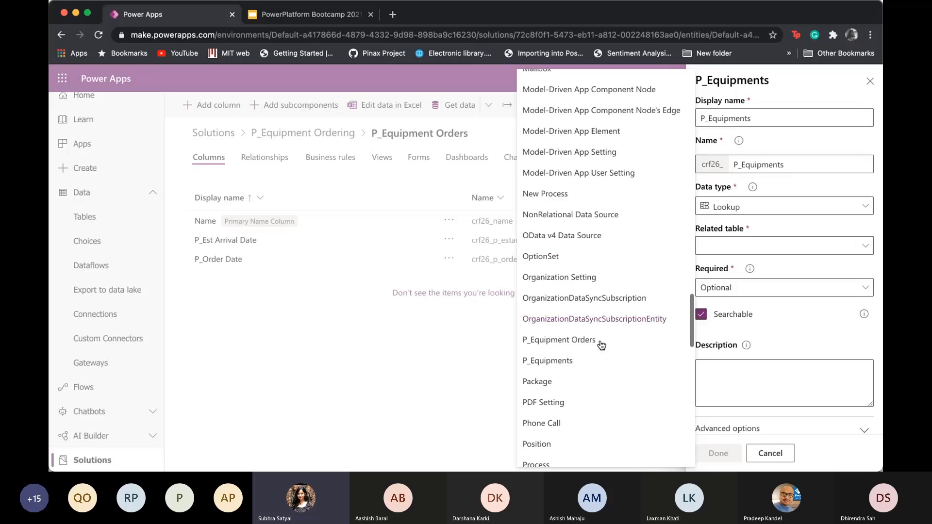
click(560, 367)
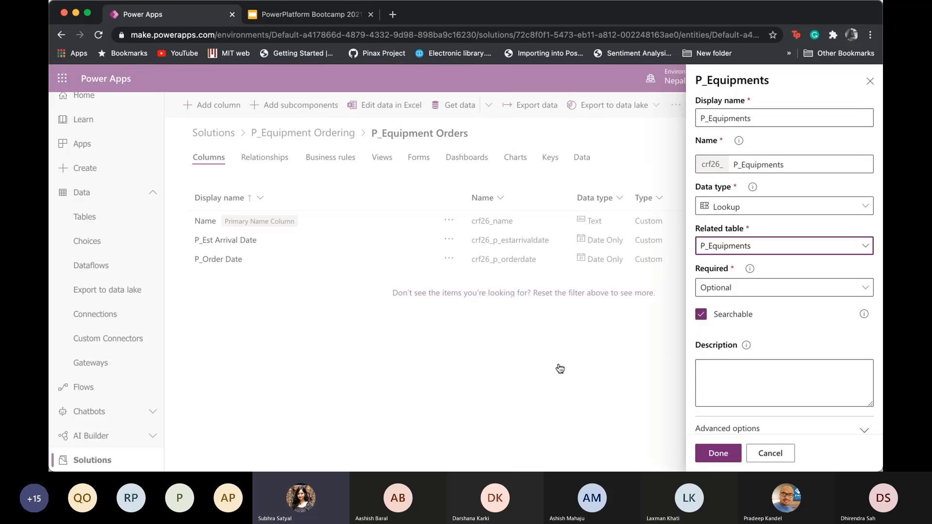
click(721, 453)
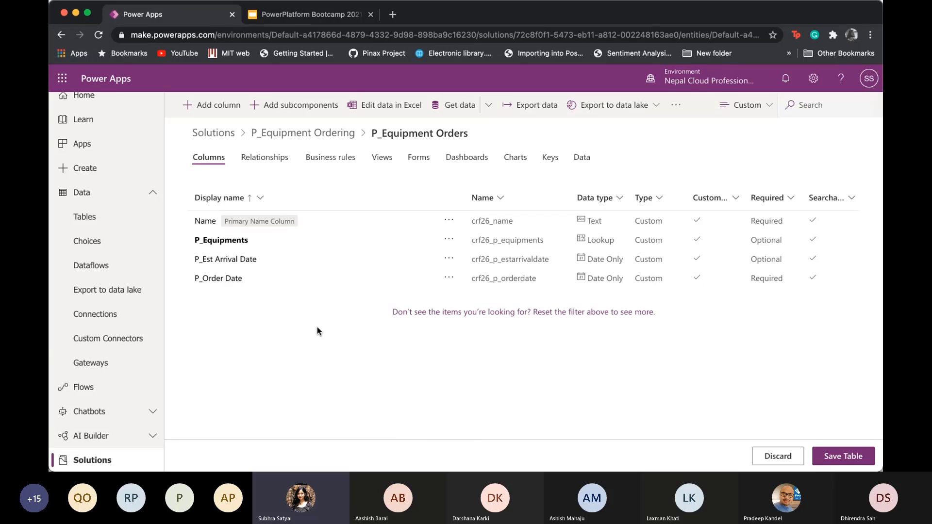
Start another column with the display name P_Ordered By and the Lookup data type
click(203, 111)
click(774, 122)
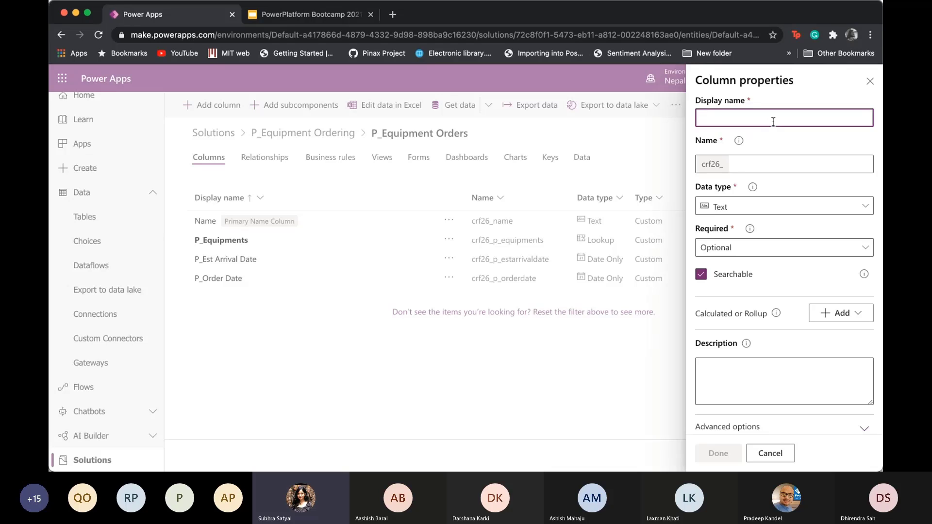
text(P_)
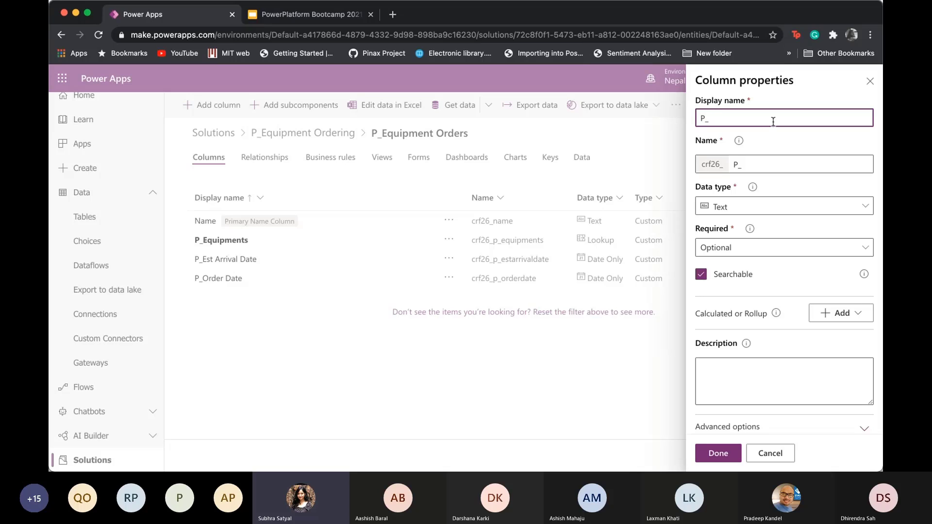
text(Ordered By)
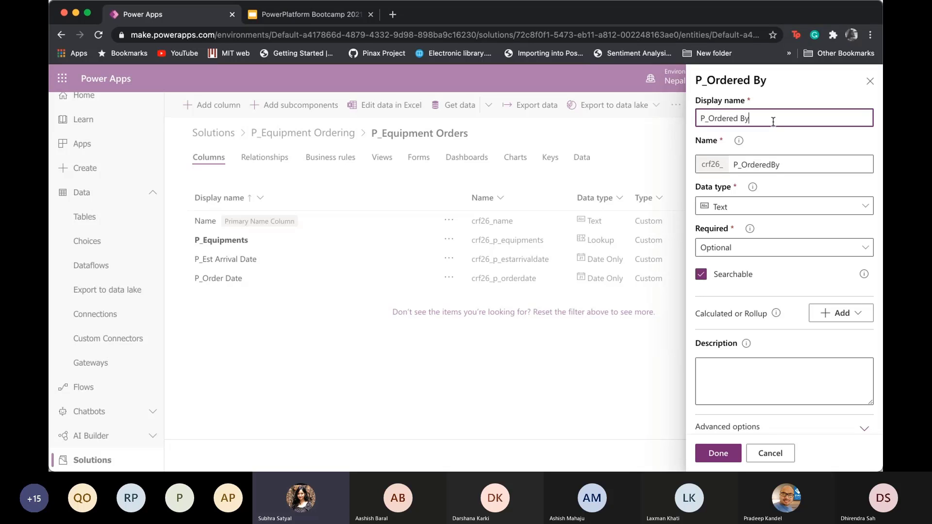
click(714, 206)
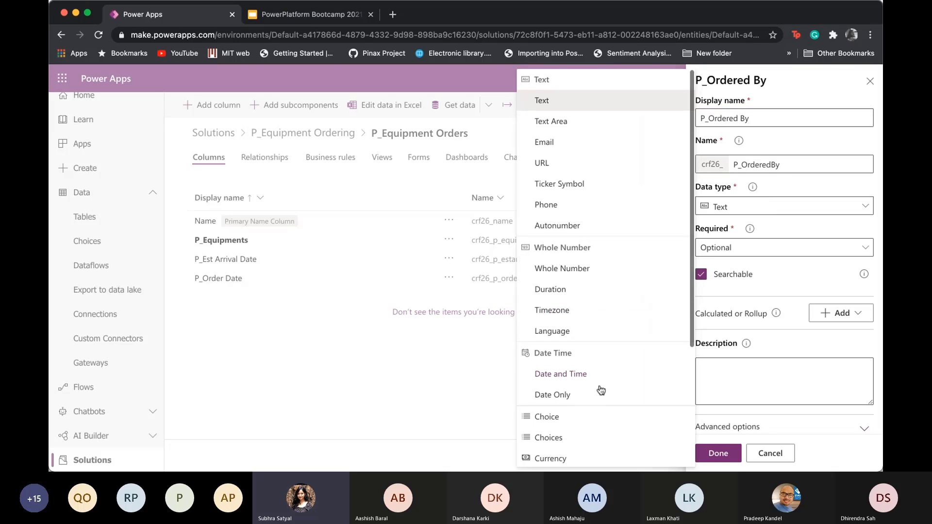
scroll(601, 390, down, 3)
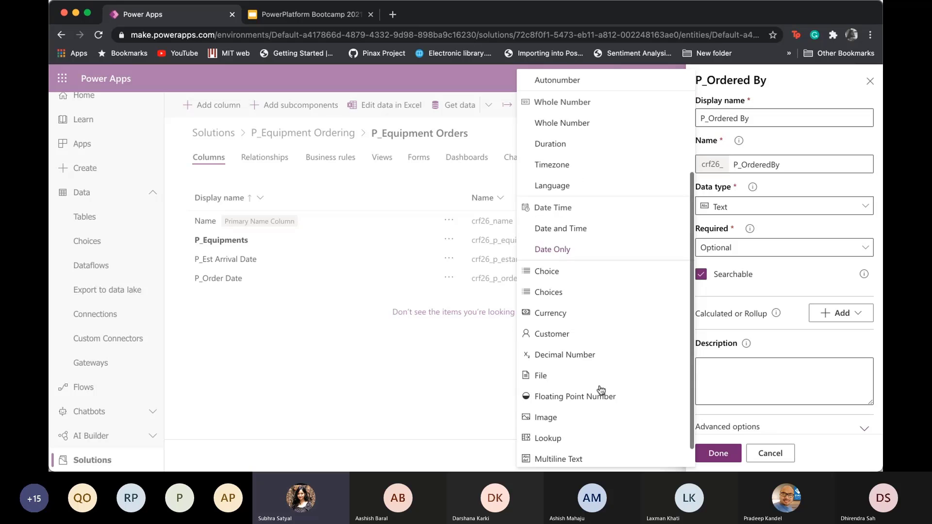
click(548, 439)
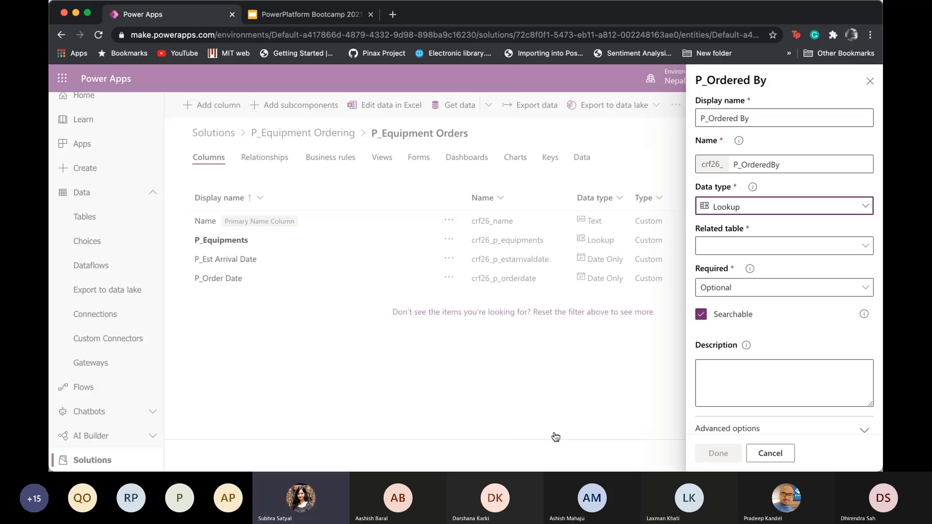
Relate the P_Ordered By lookup to the User table, finish the column and save the P_Equipment Orders table
click(736, 251)
scroll(628, 381, down, 10)
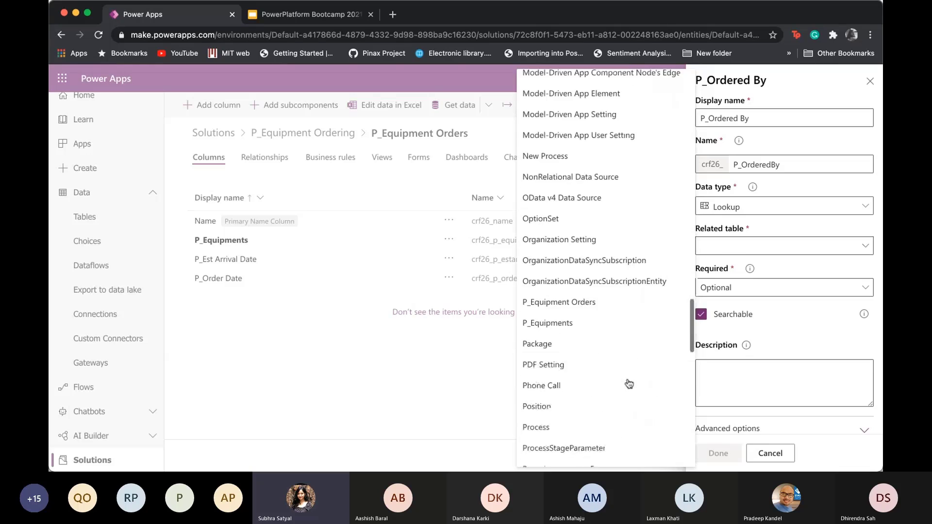
scroll(630, 384, down, 10)
click(562, 418)
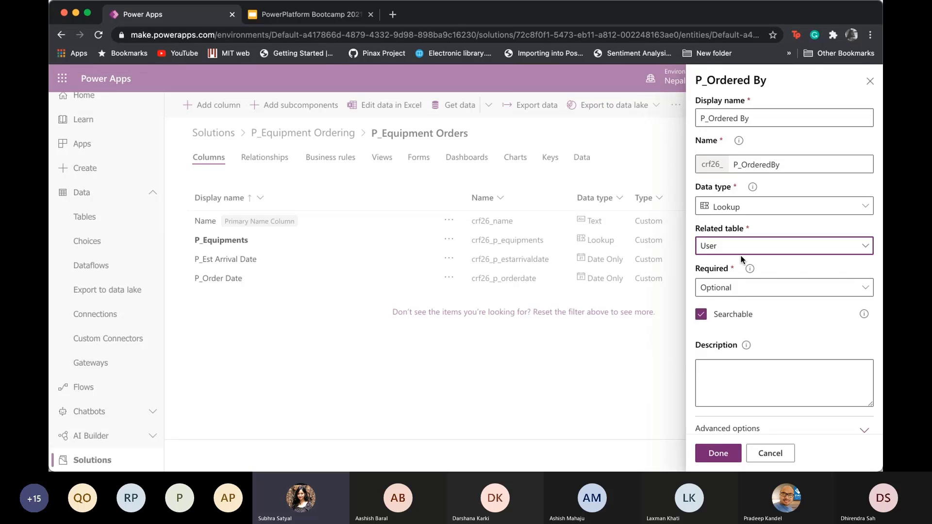
click(718, 454)
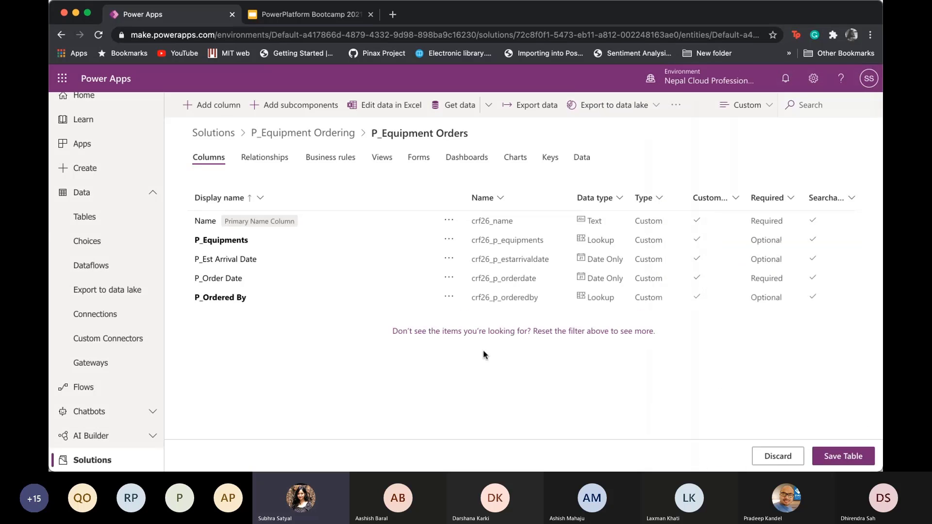
click(845, 458)
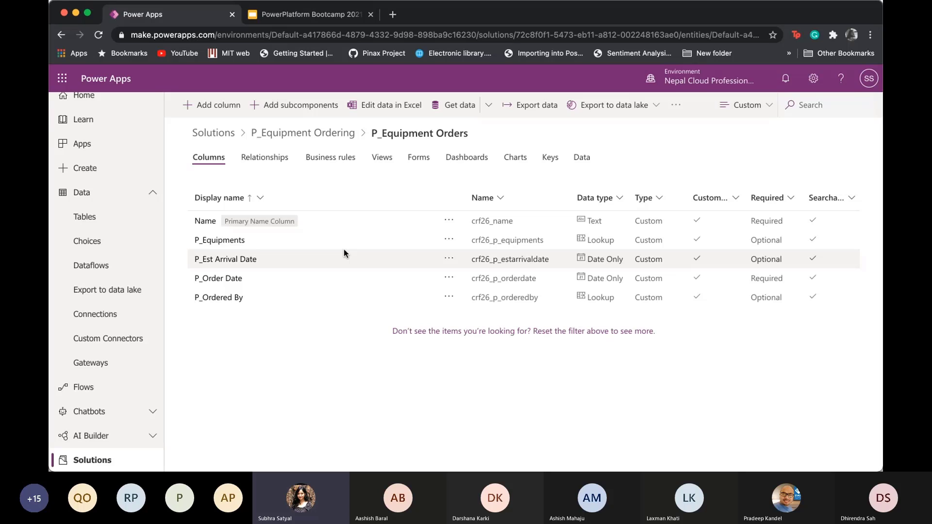
Return to the P_Equipment Ordering solution and open the list of forms for the P_Equipments table
click(292, 142)
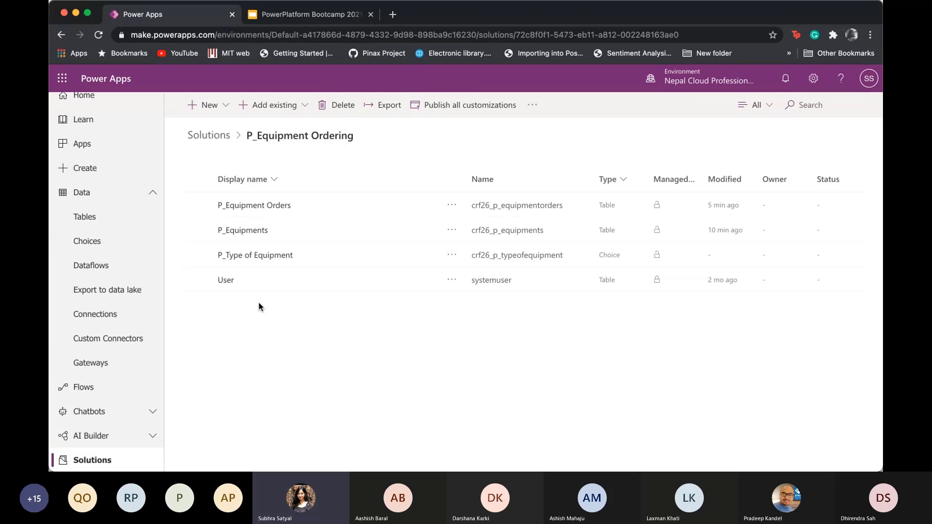
click(243, 231)
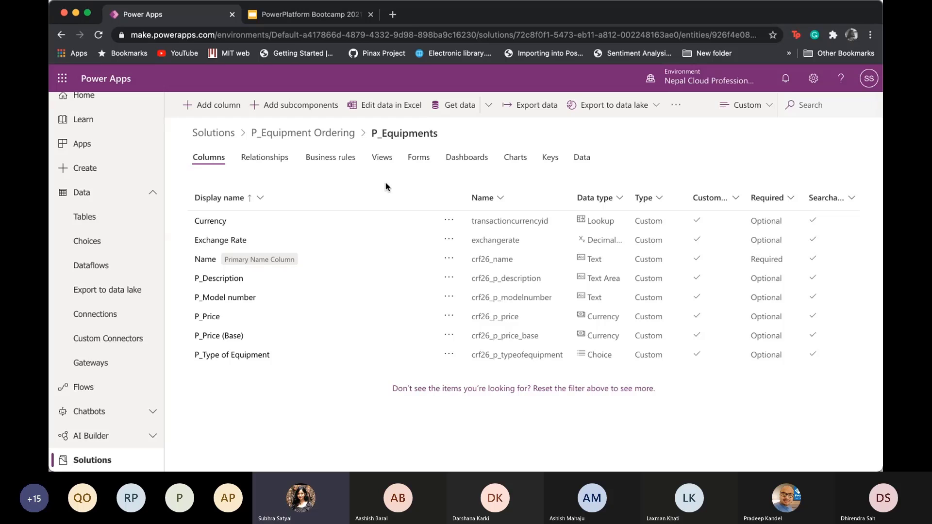
click(413, 162)
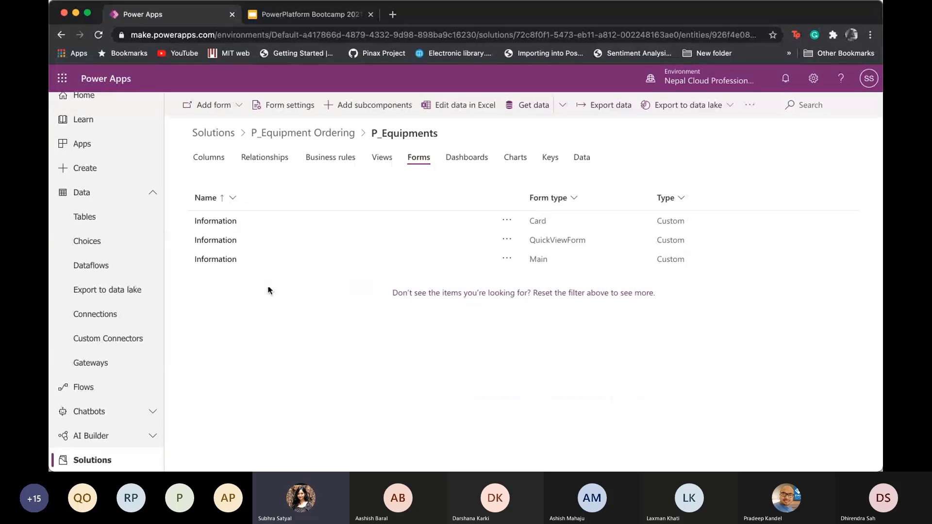
click(211, 265)
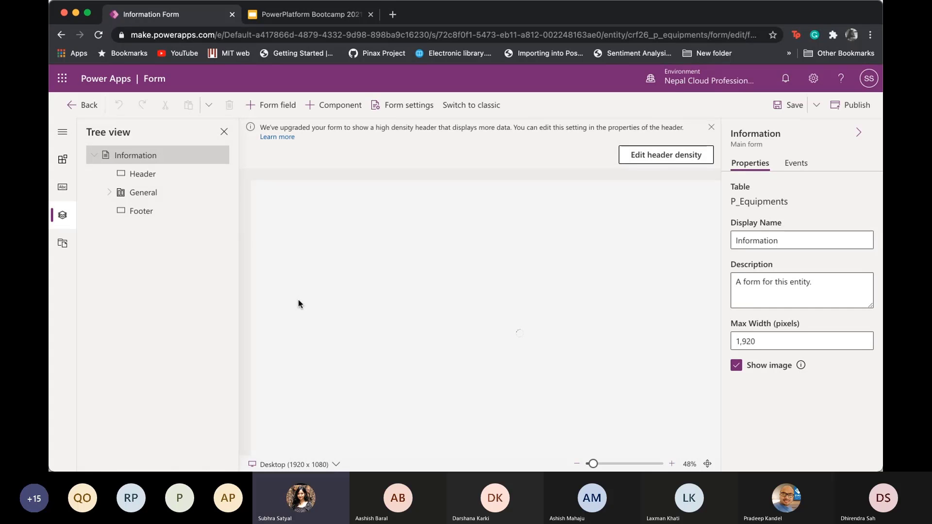
click(61, 193)
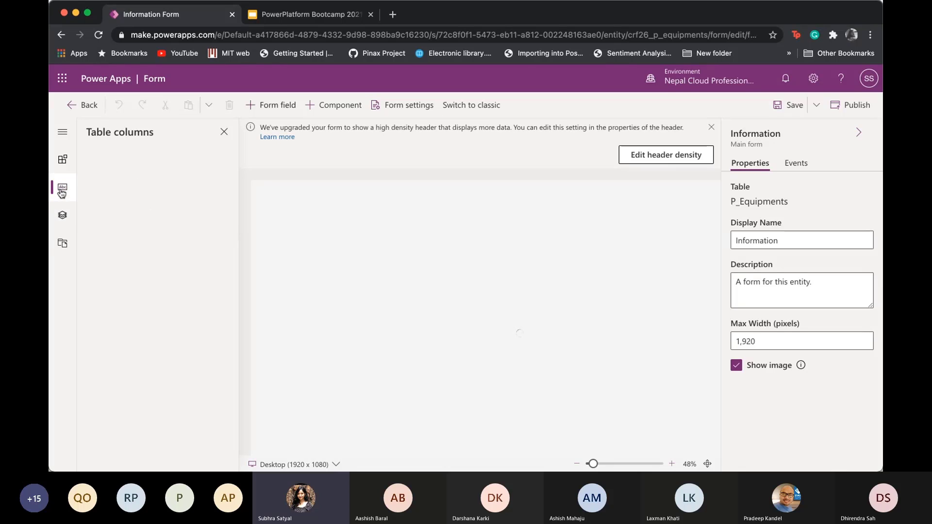
click(711, 128)
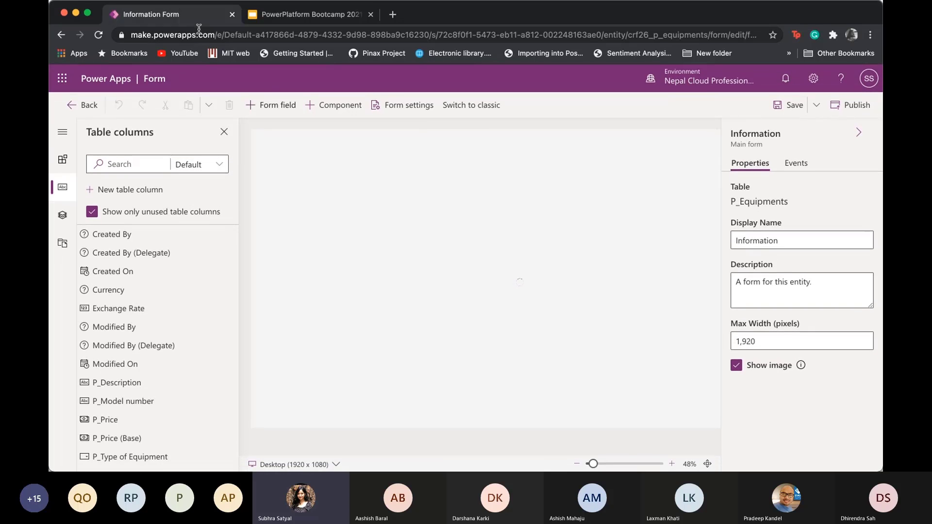
click(86, 106)
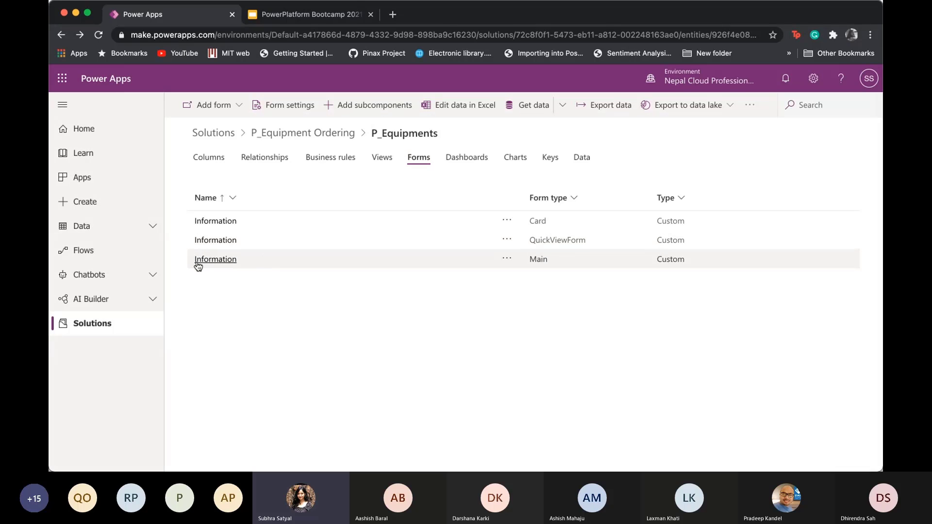
Open the Information main form of P_Equipments for editing and add the P_Description column below the Owner field
click(198, 263)
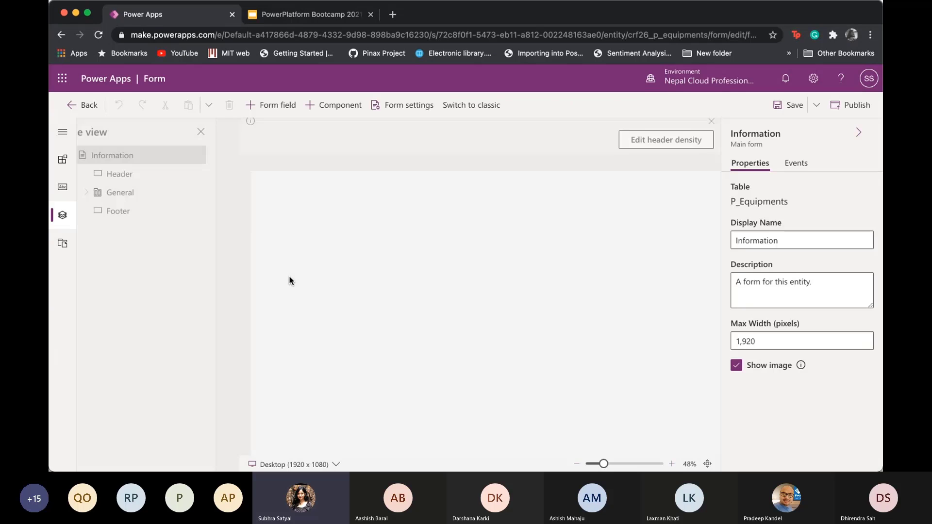
click(62, 187)
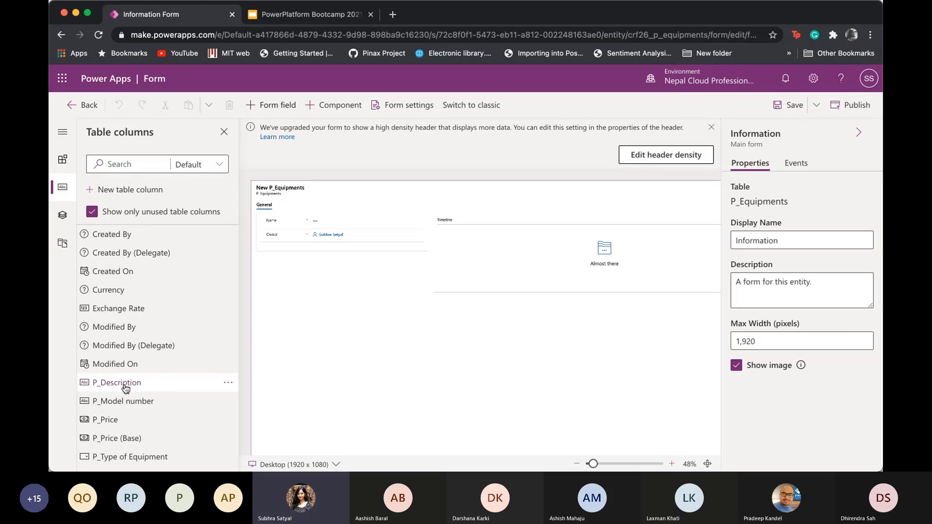
drag(125, 387, 309, 246)
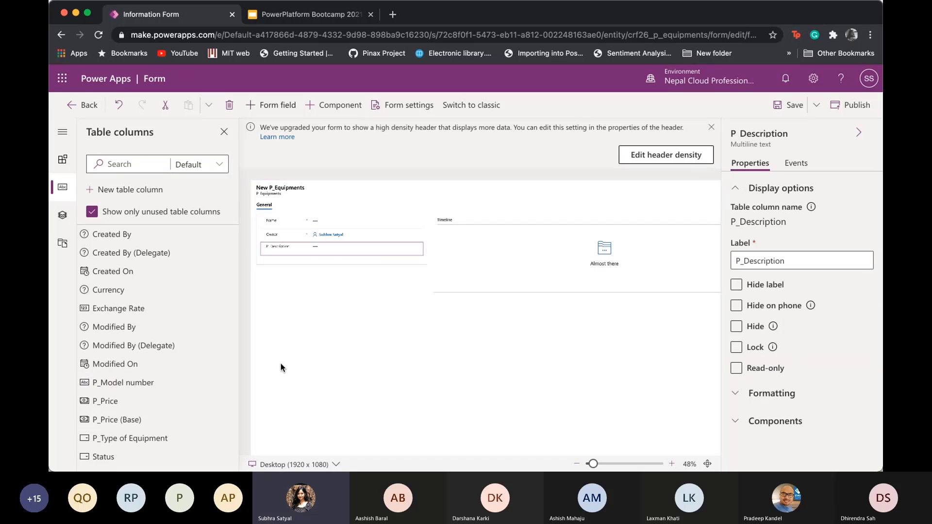
Add the P_Model number, P_Price and P_Type of Equipment columns below P_Description, then save and leave the P_Equipments form
drag(135, 387, 320, 262)
drag(129, 387, 329, 272)
drag(130, 401, 315, 288)
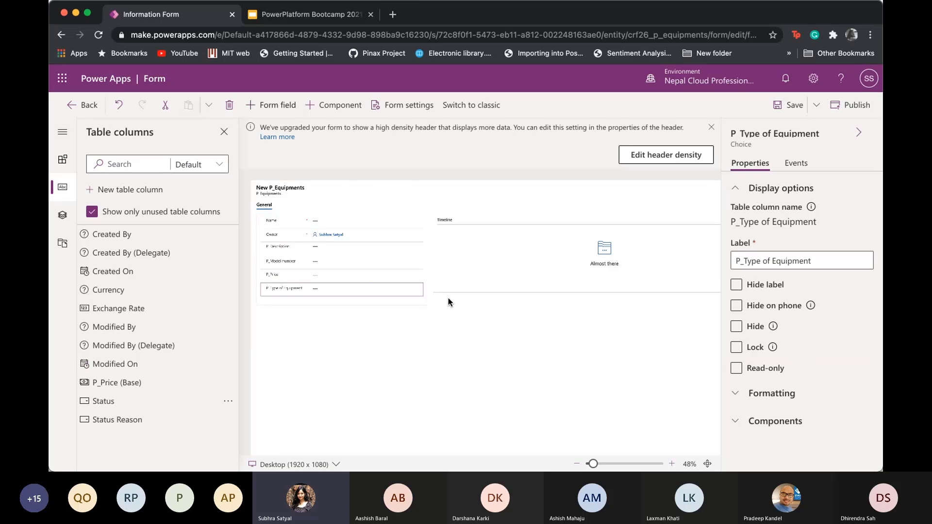
click(789, 105)
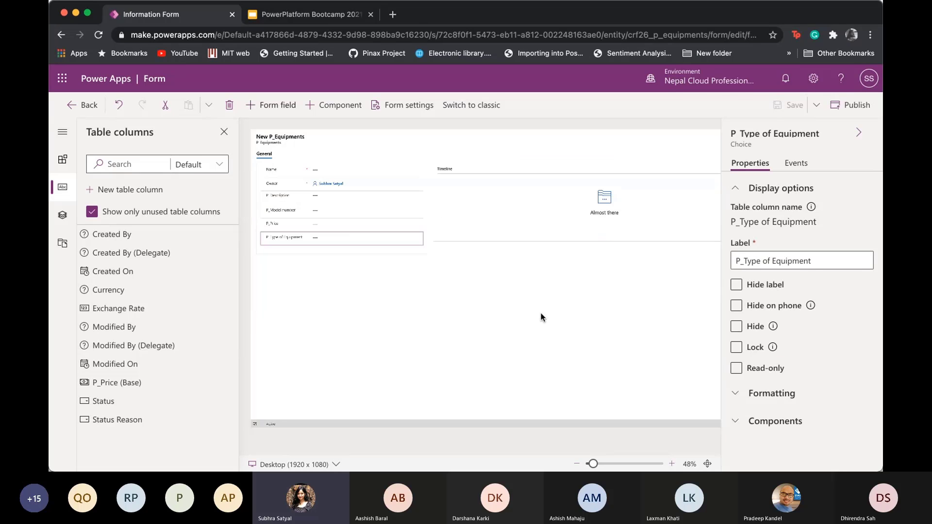
click(88, 114)
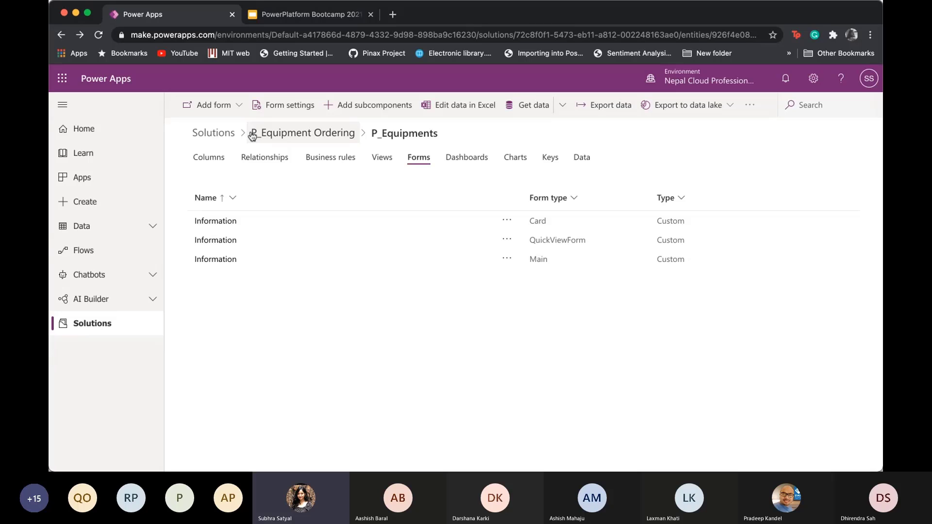
Open the Information main form of the P_Equipment Orders table for editing and show its available table columns
click(252, 136)
click(243, 208)
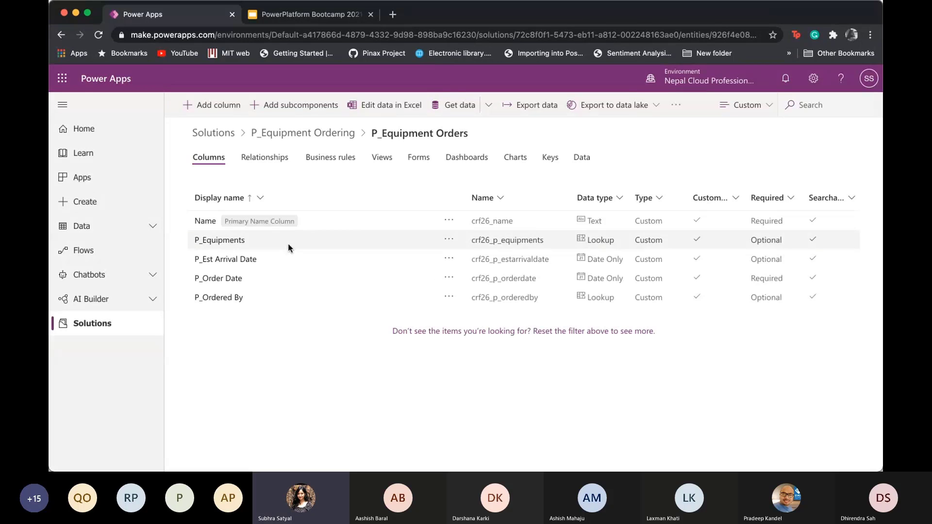
click(418, 157)
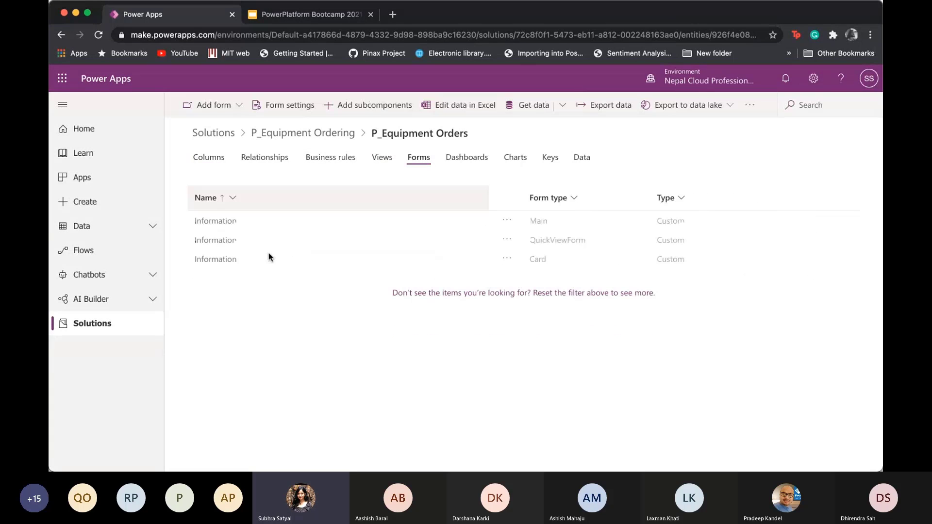
click(246, 225)
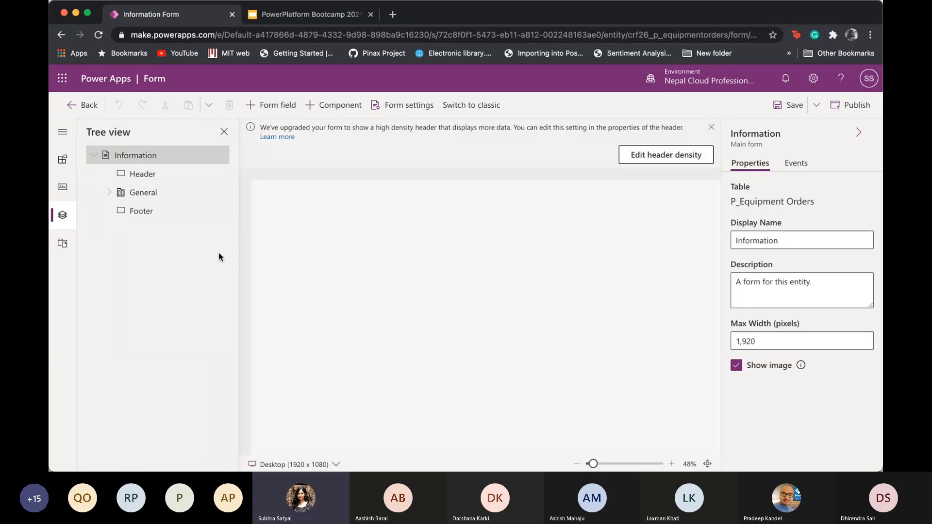
click(67, 189)
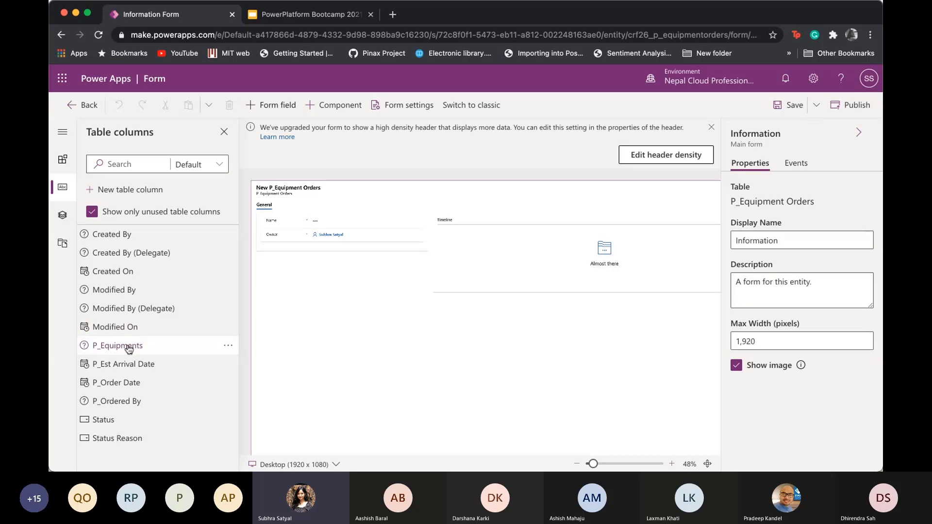
Add the P_Order Date and P_Est Arrival Date columns to the form below the Owner field
drag(116, 383, 287, 245)
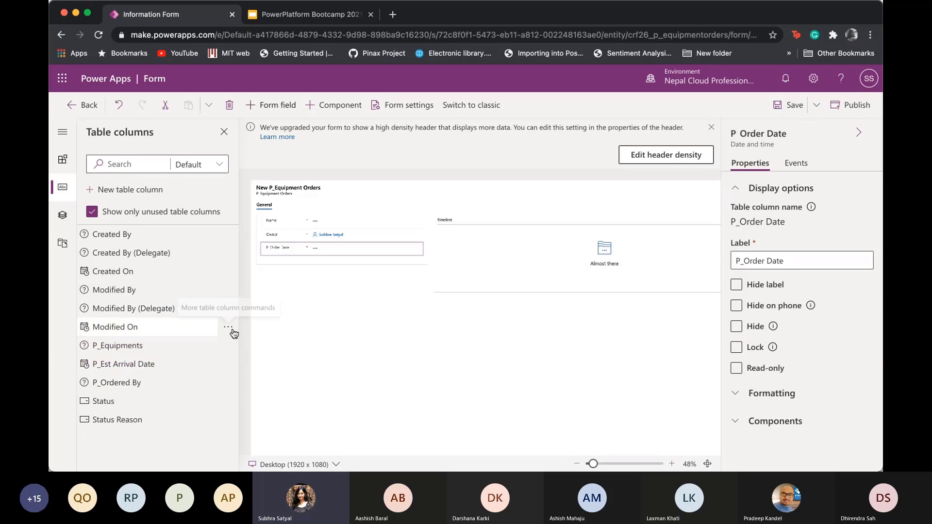
drag(124, 365, 279, 255)
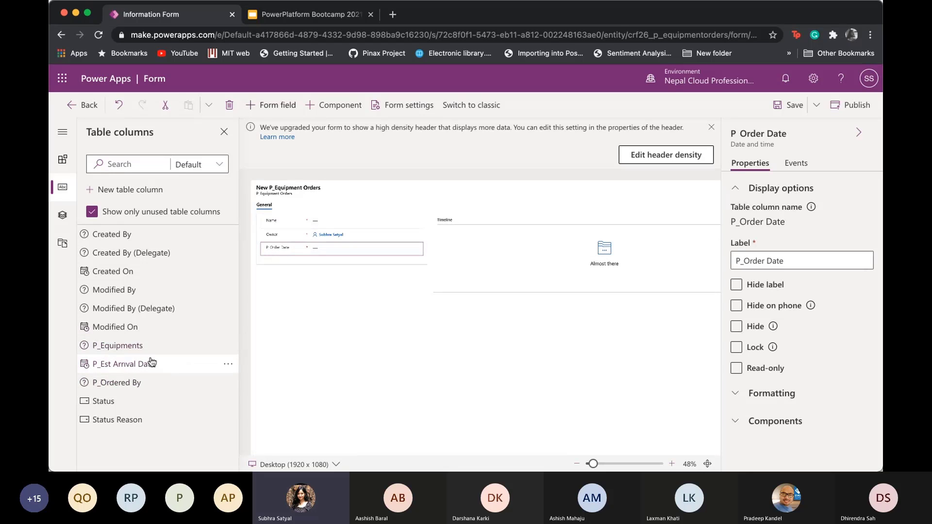
drag(145, 364, 307, 254)
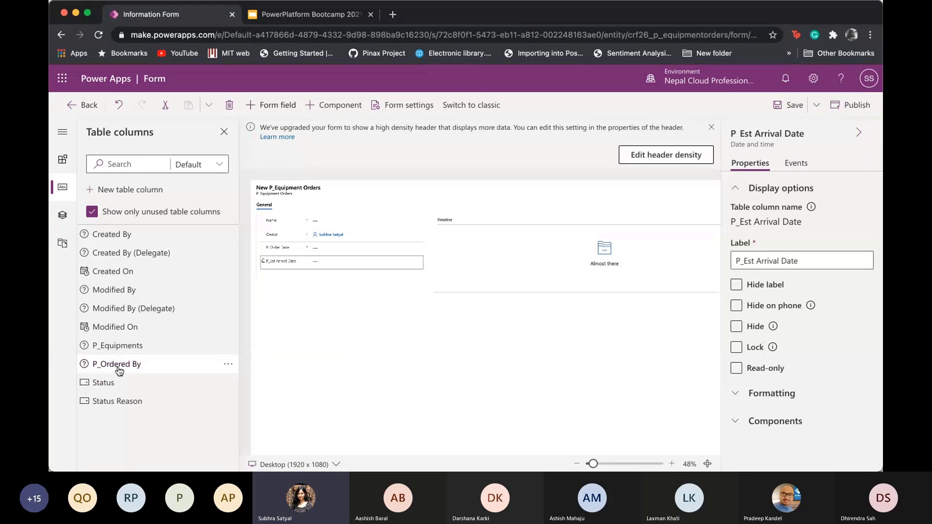
Add P_Ordered By to the form header and P_Equipments below P_Est Arrival Date, then save and leave the form
drag(119, 371, 674, 196)
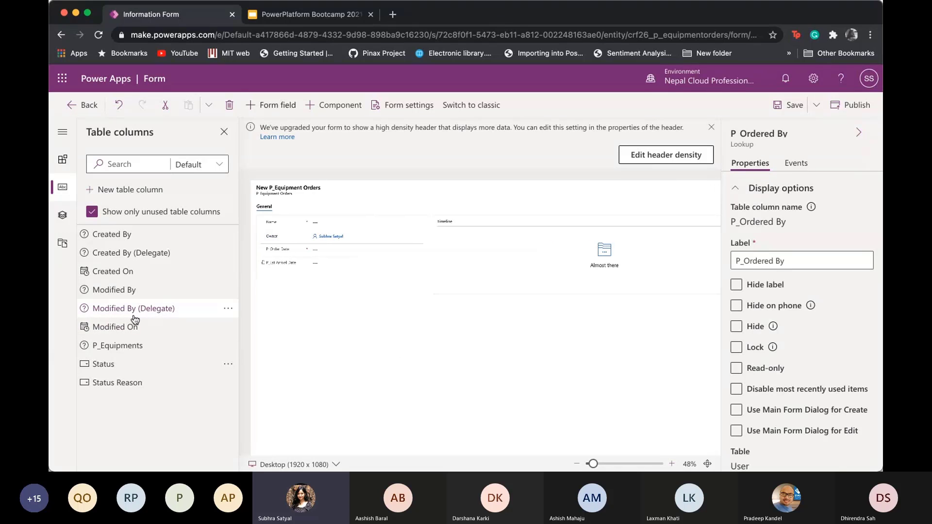
drag(125, 348, 319, 288)
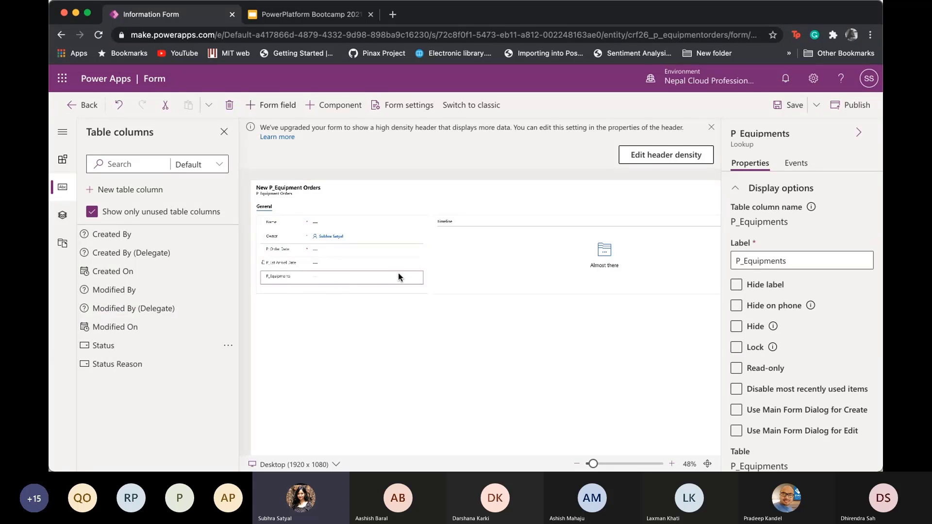
click(787, 106)
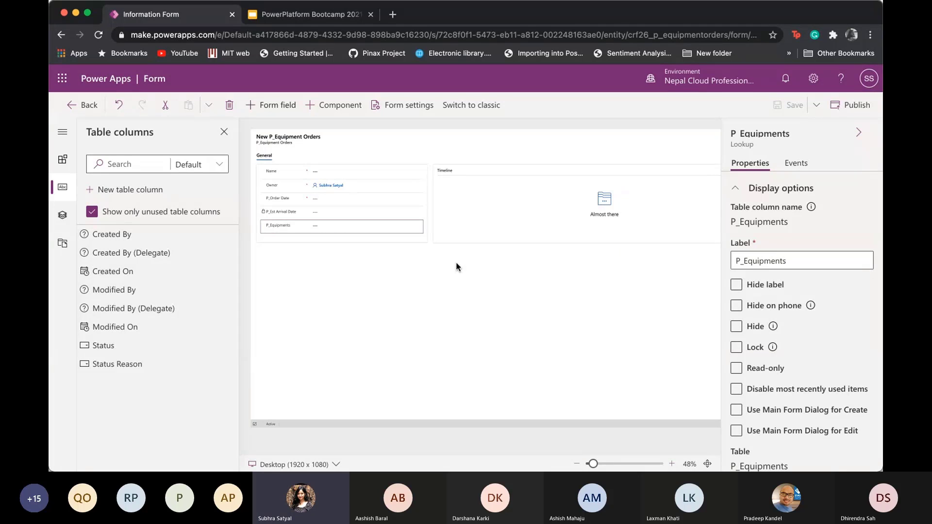
click(71, 107)
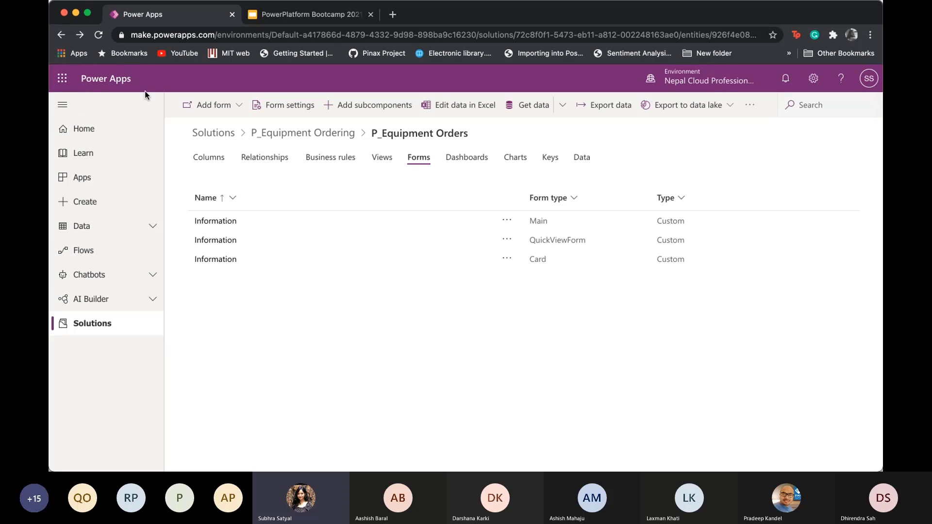
Open the Active P_Equipments view of the P_Equipments table and remove its Created On column
click(293, 141)
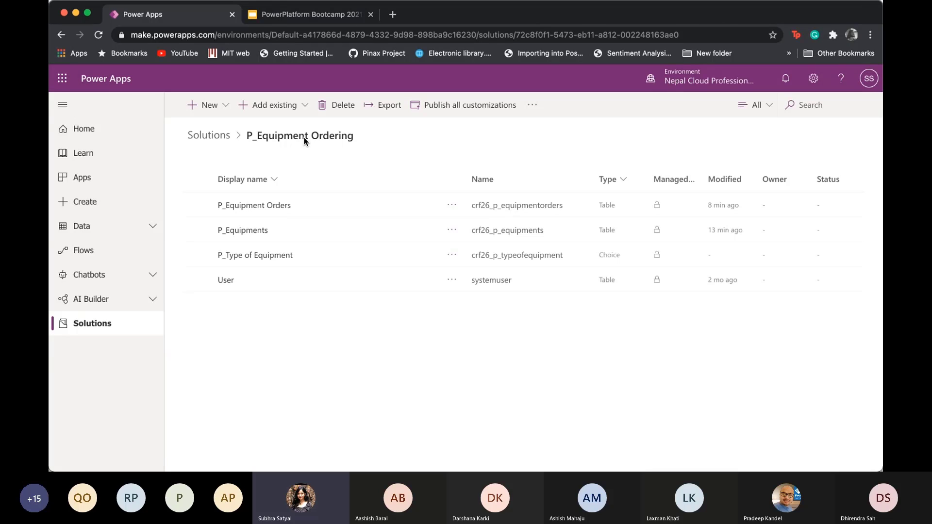
click(236, 238)
click(237, 237)
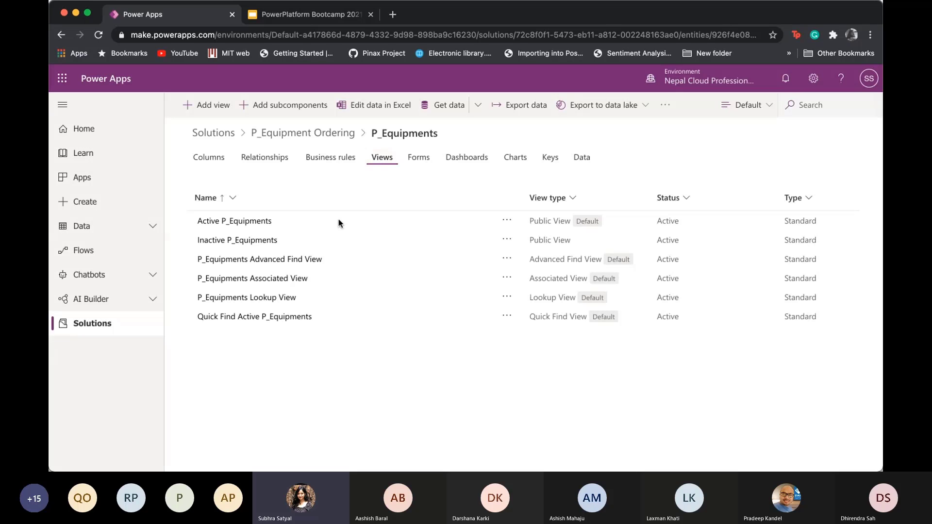
click(224, 222)
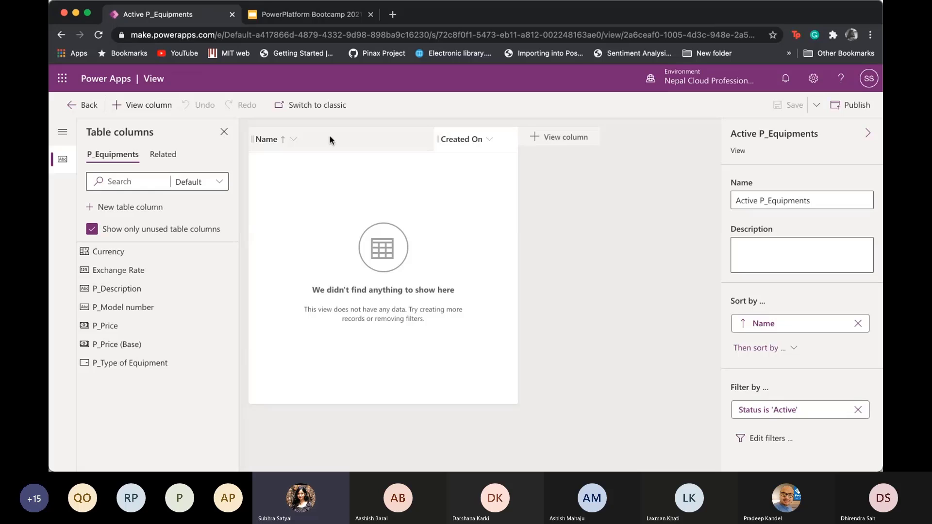
click(454, 147)
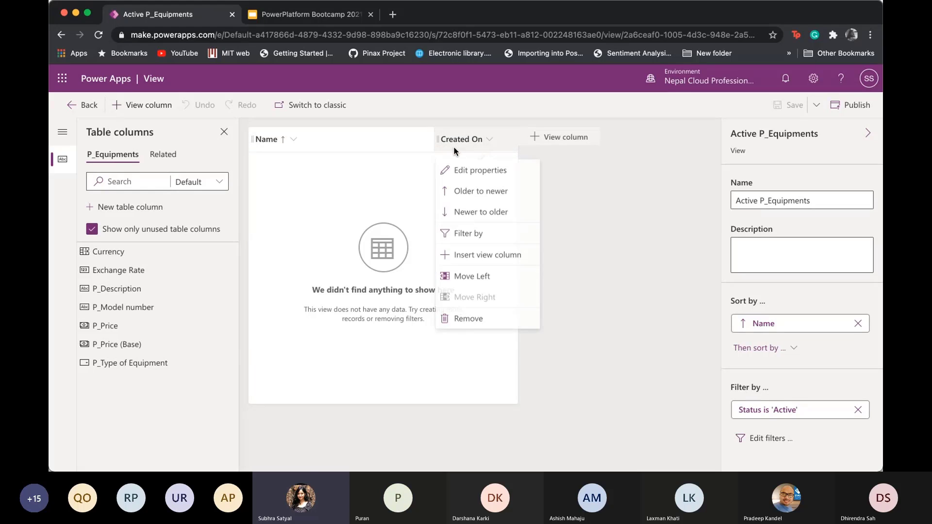
click(469, 327)
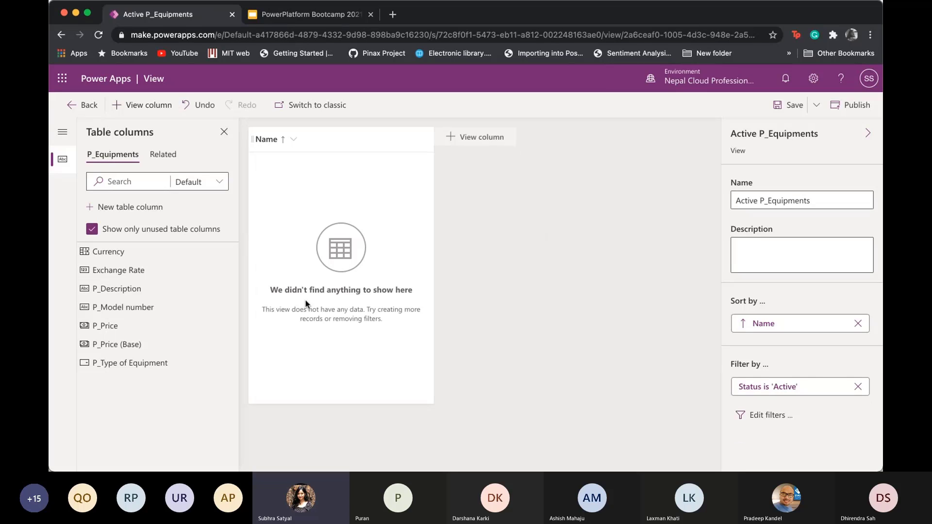
Add the P_Model number column before Name and the P_Price column after Name in the view
drag(117, 313, 264, 203)
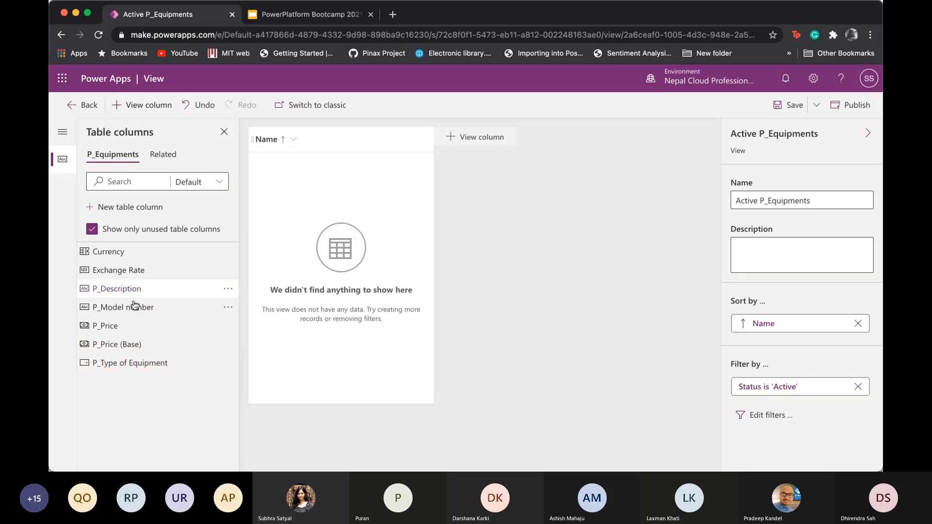
drag(188, 307, 291, 141)
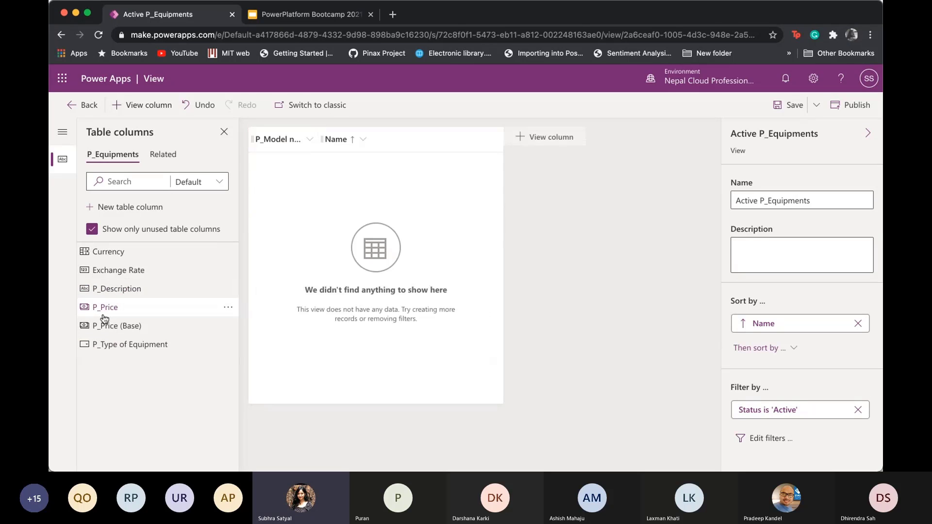
drag(101, 313, 374, 140)
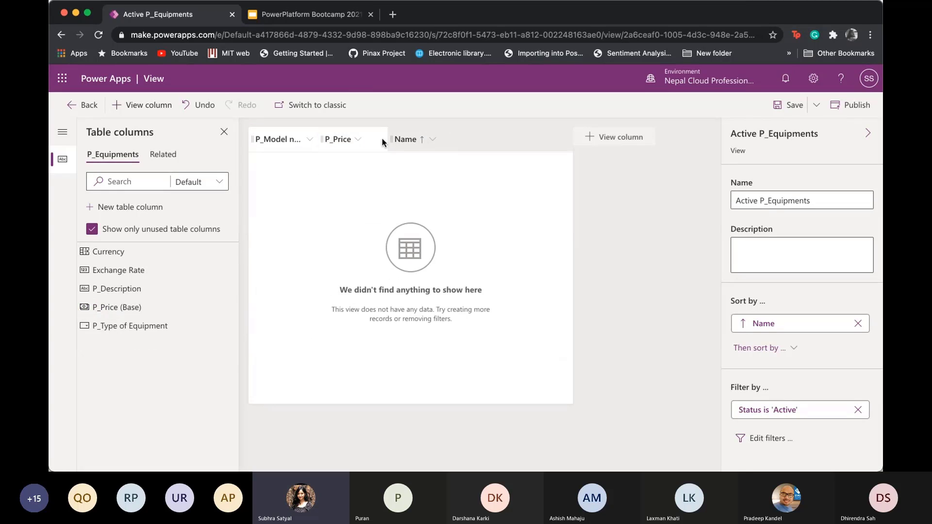
drag(362, 140, 493, 138)
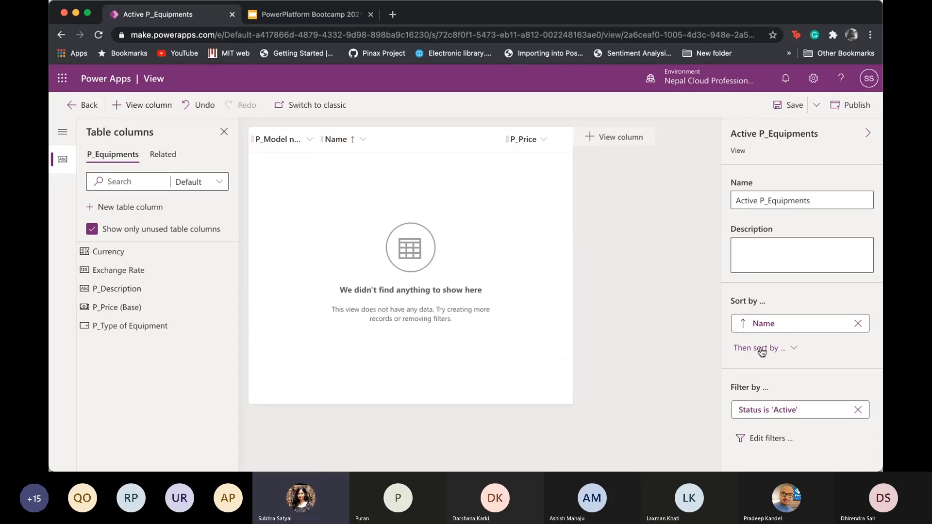
Replace the view's Name sorting with ascending P_Model number, then save and leave the view
click(858, 324)
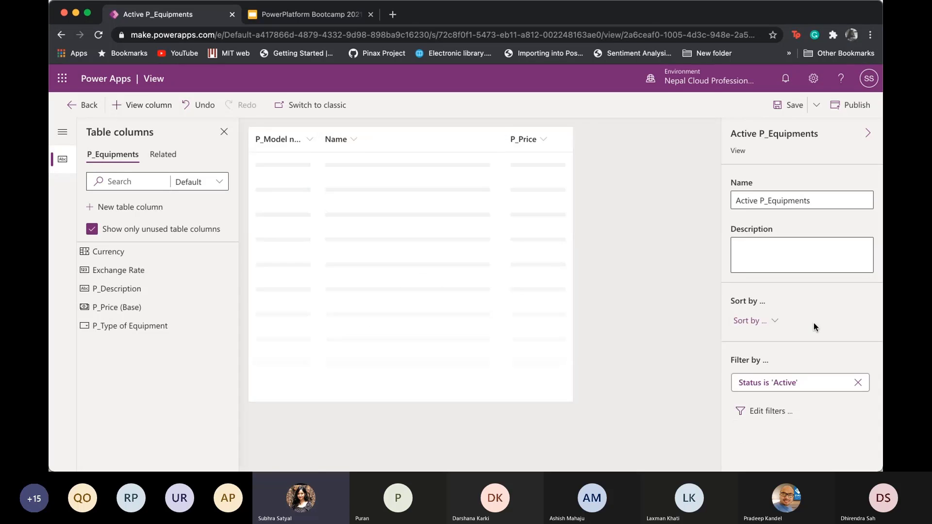
click(773, 322)
click(765, 342)
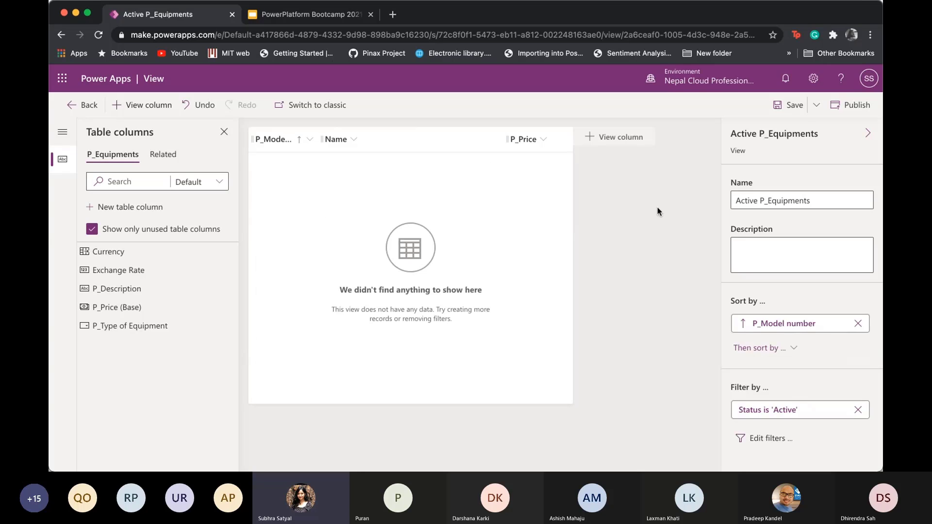
click(786, 106)
click(80, 106)
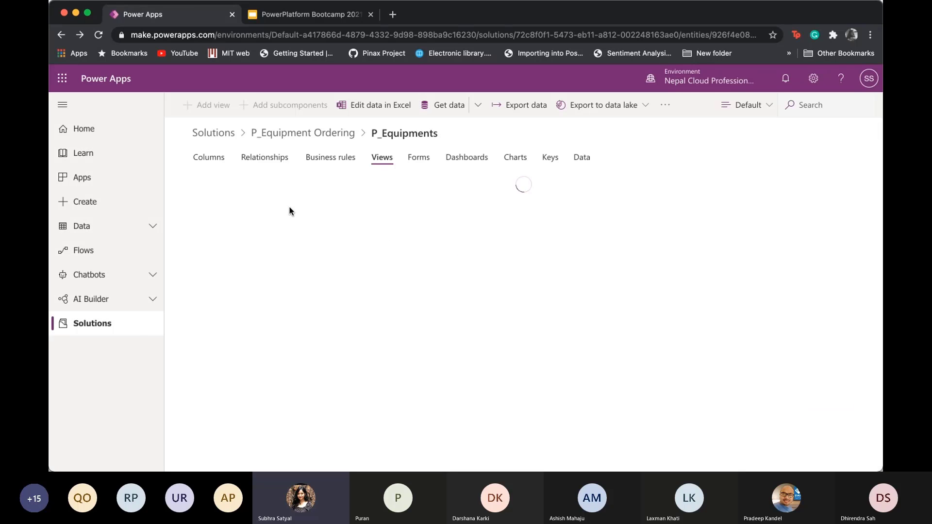
Open the Active P_Equipment Orders view of the P_Equipment Orders table and remove its Created On column
click(301, 130)
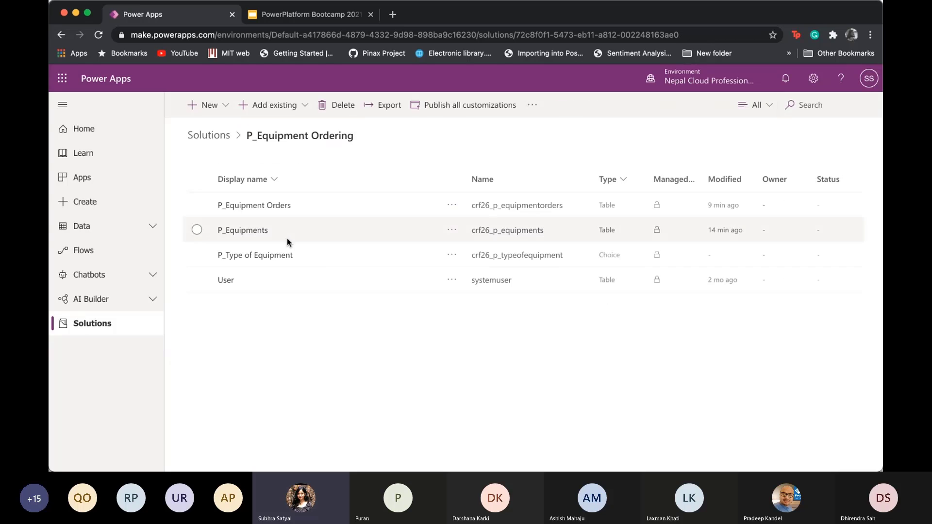
click(252, 207)
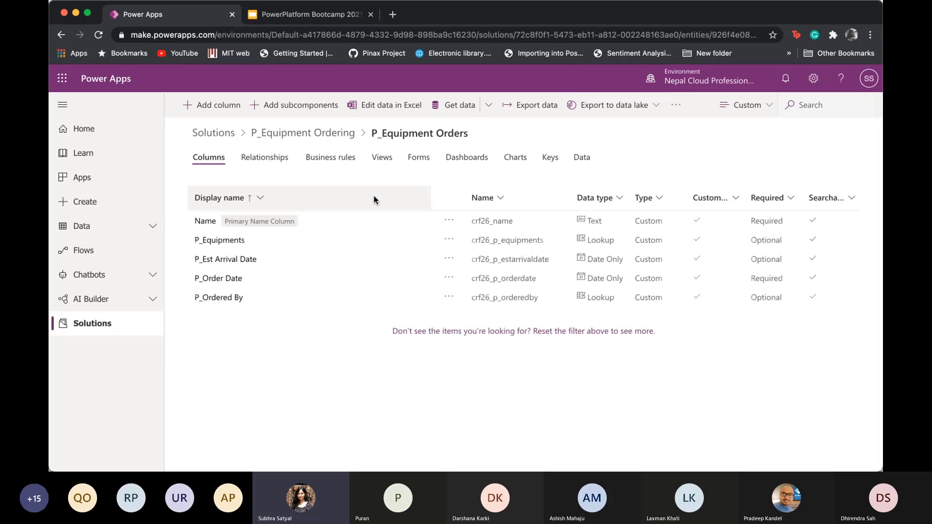
click(383, 160)
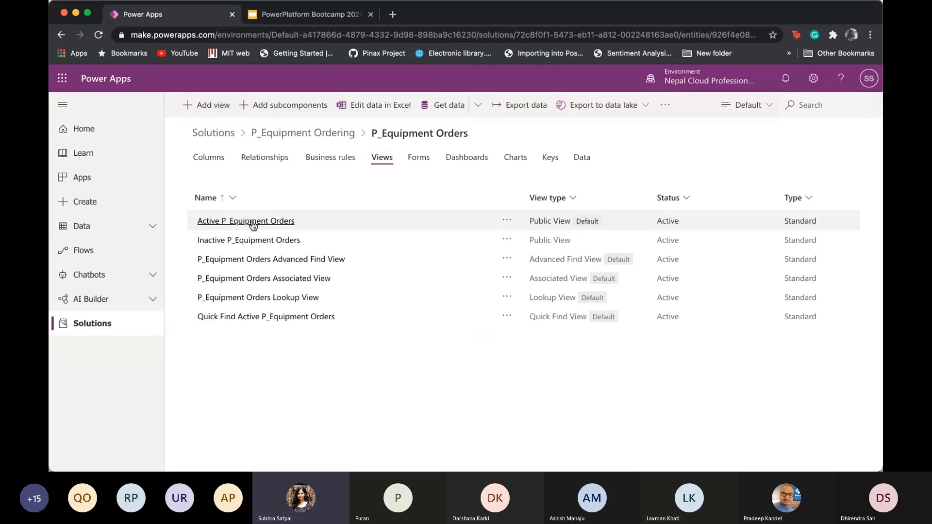
click(252, 222)
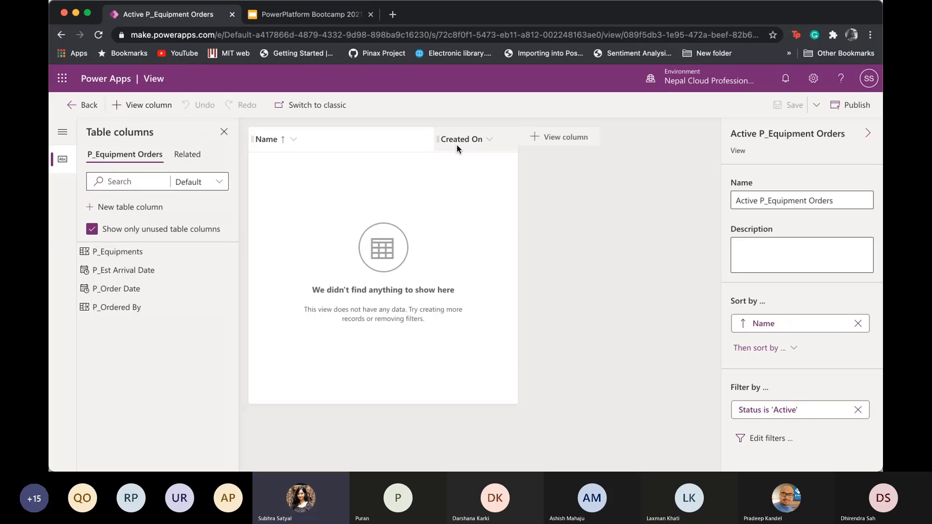
click(458, 143)
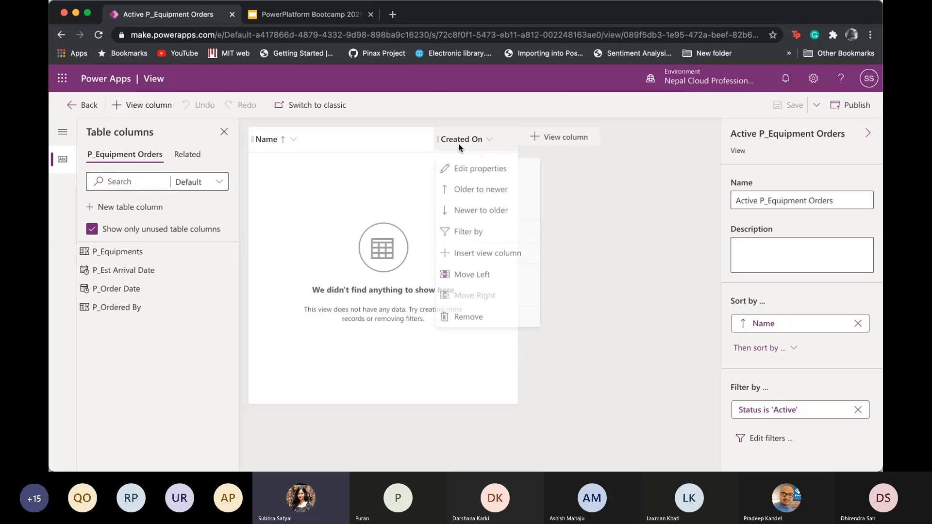
click(468, 320)
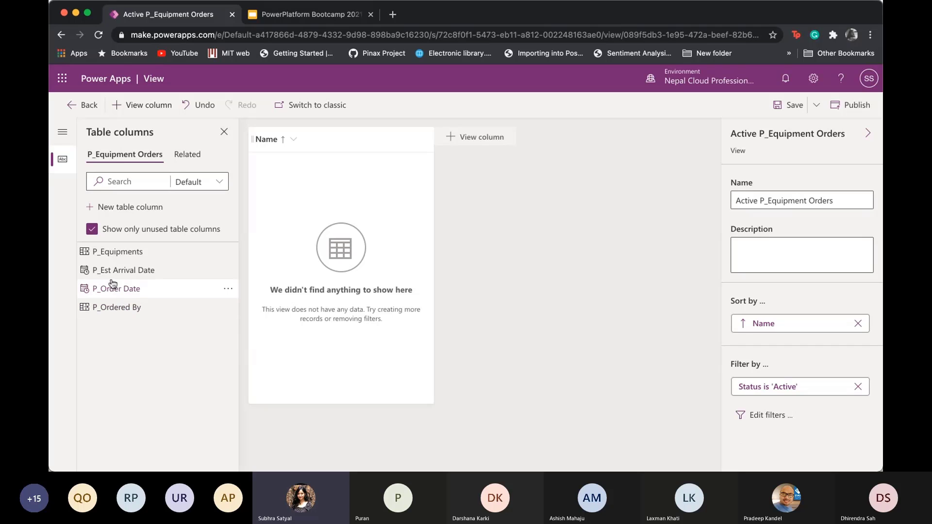
Add the P_Est Arrival Date column after Name, save the view and return to the P_Equipment Ordering solution
drag(106, 270, 362, 146)
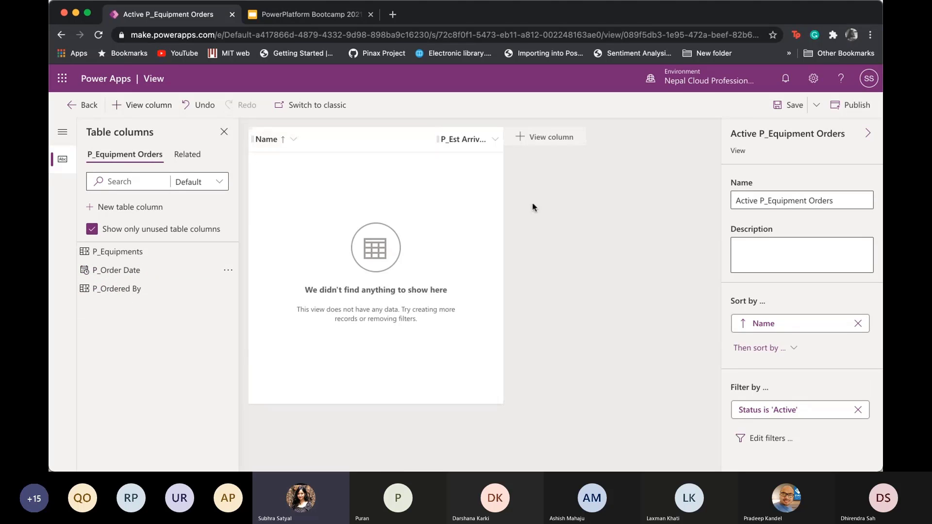
click(777, 113)
click(84, 106)
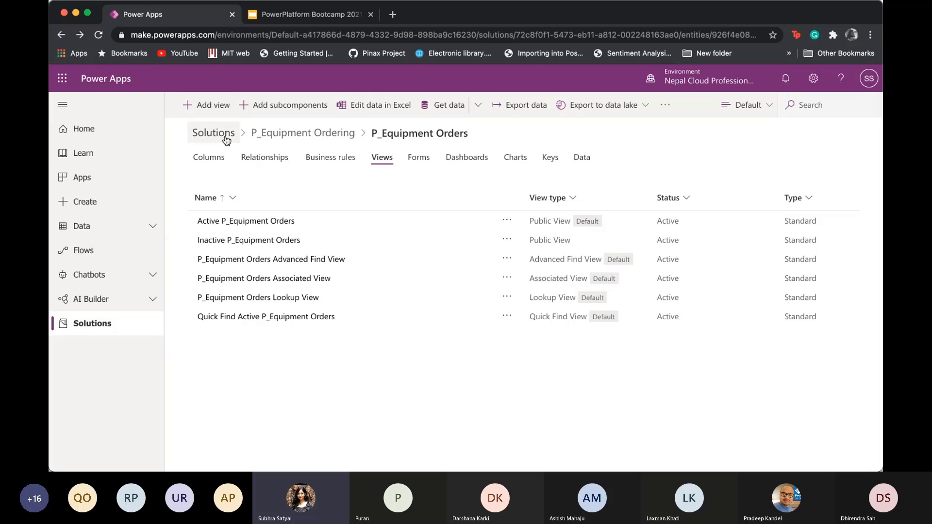
click(262, 141)
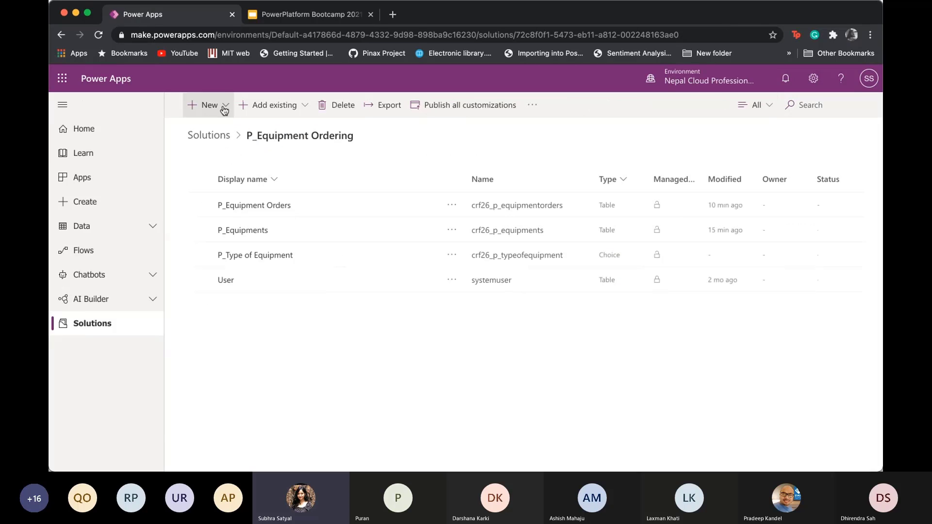
Start a new model-driven app in the solution, named P_Equipment Orderas, with the option to use an existing solution enabled
click(194, 105)
mouse_move(262, 84)
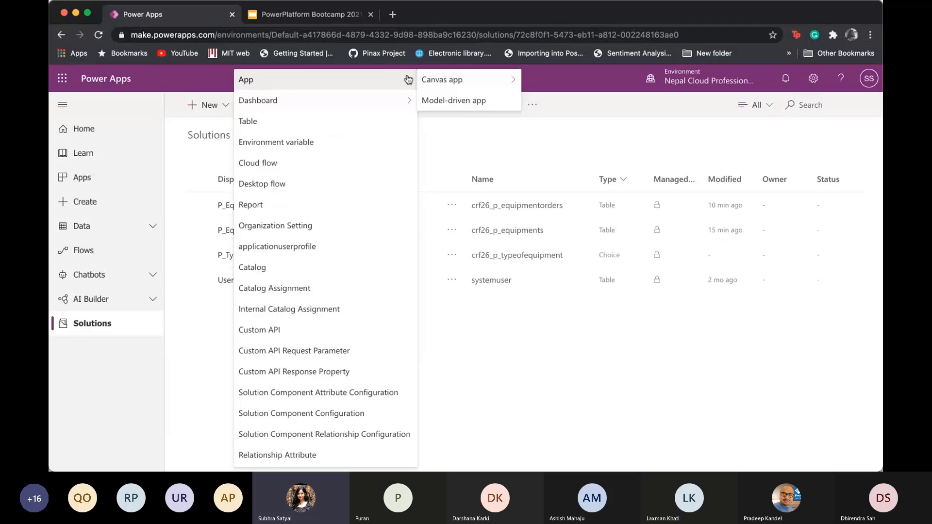
click(449, 100)
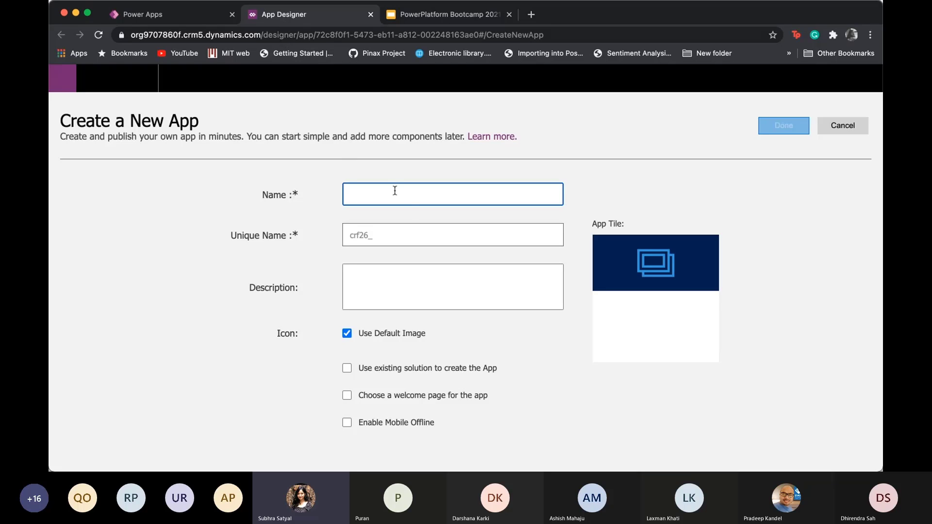
text(P_)
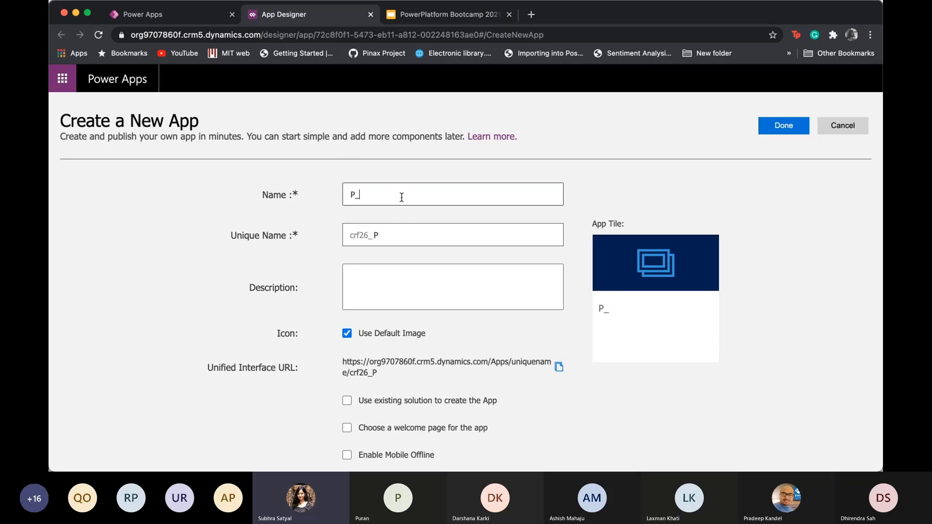
text(Equipment Orderas)
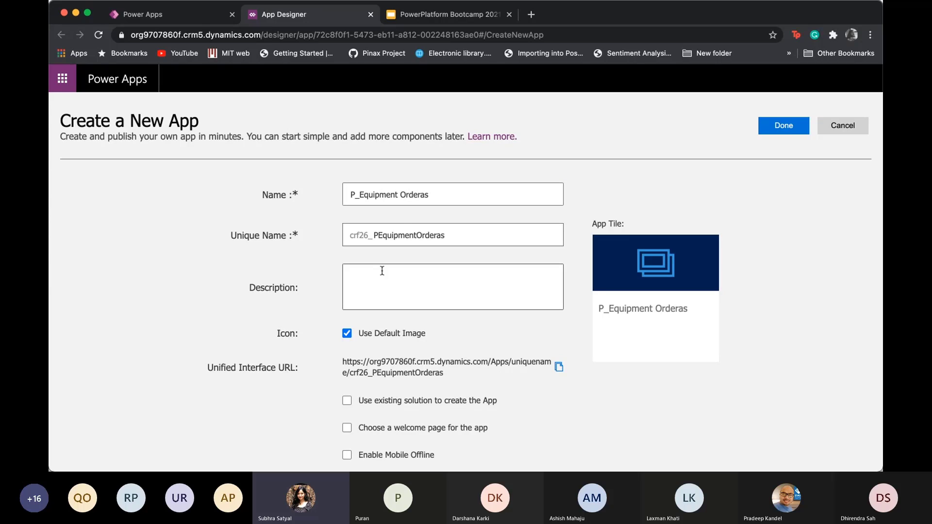
scroll(379, 272, down, 1)
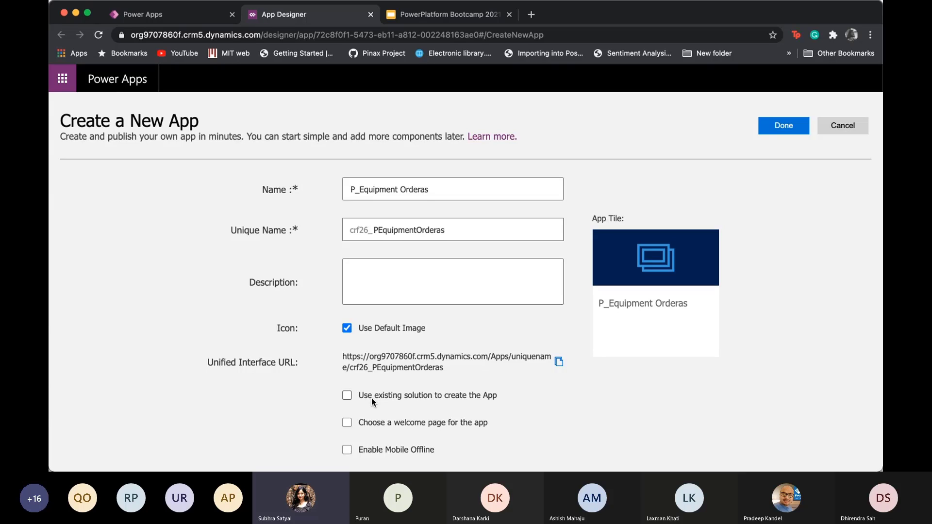
click(347, 396)
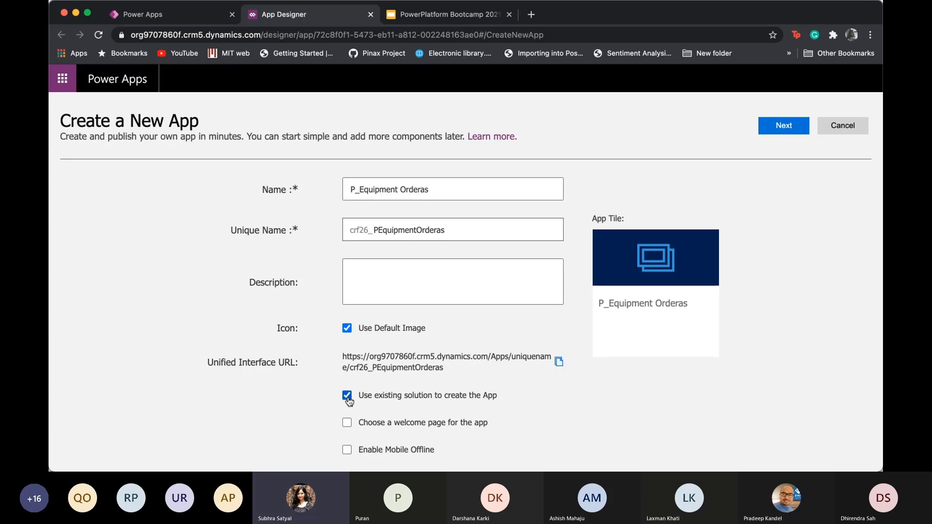
Choose P_Equipment Ordering as the source solution and finish creating the app
click(783, 126)
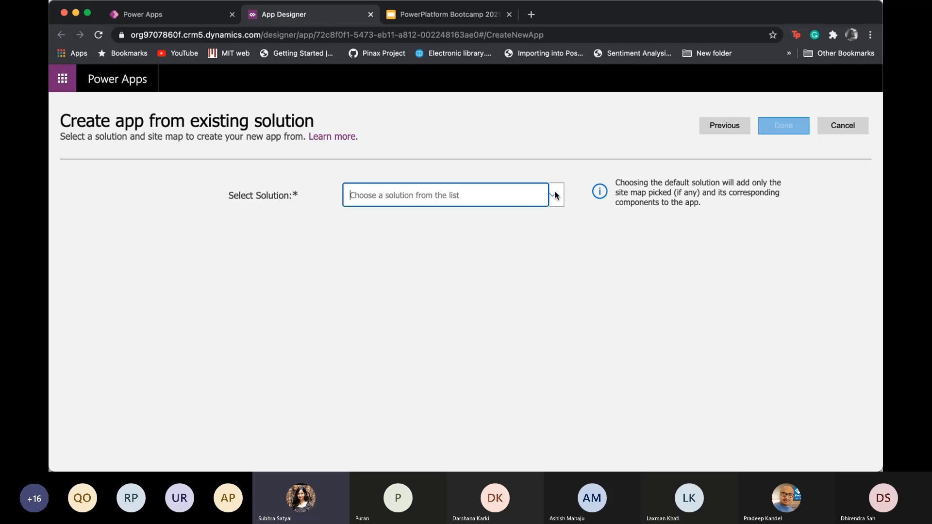
click(558, 196)
click(497, 203)
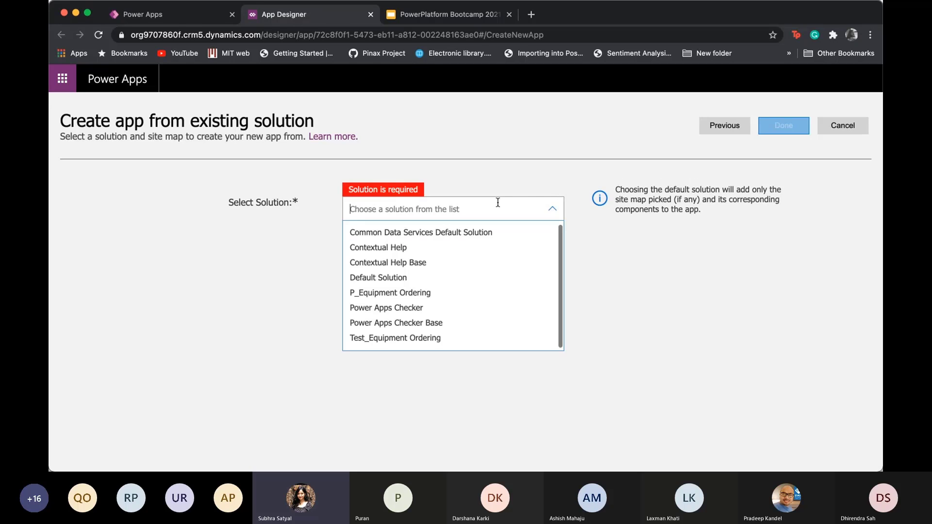
click(433, 298)
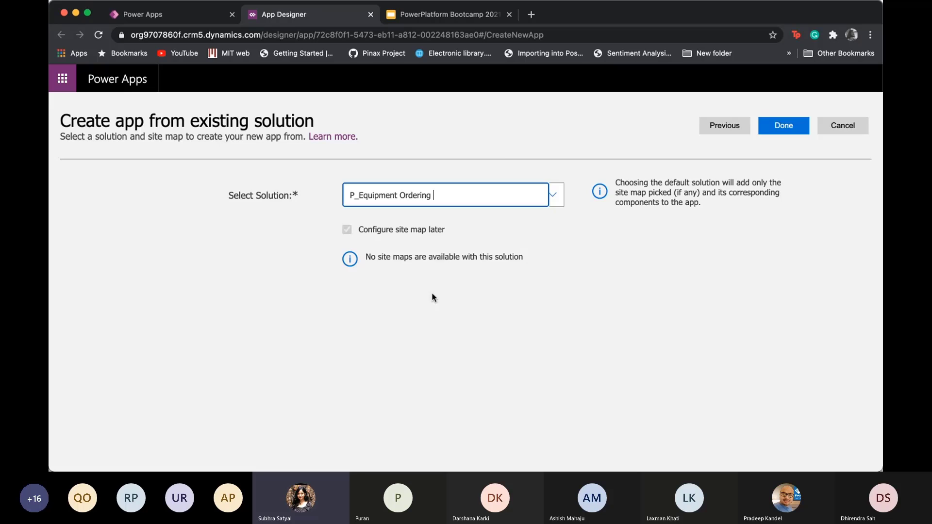
click(782, 126)
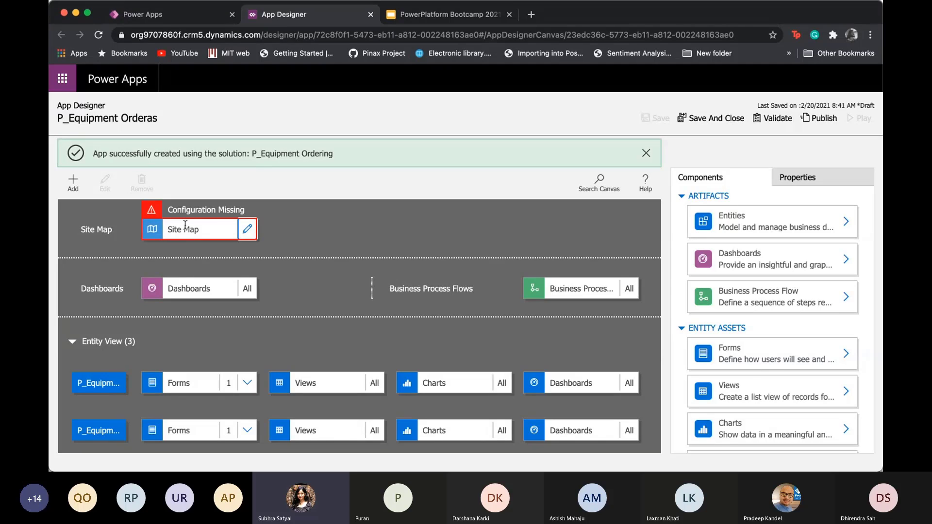
Open the app's site map for editing and rename the new area to WorkSpace
click(241, 230)
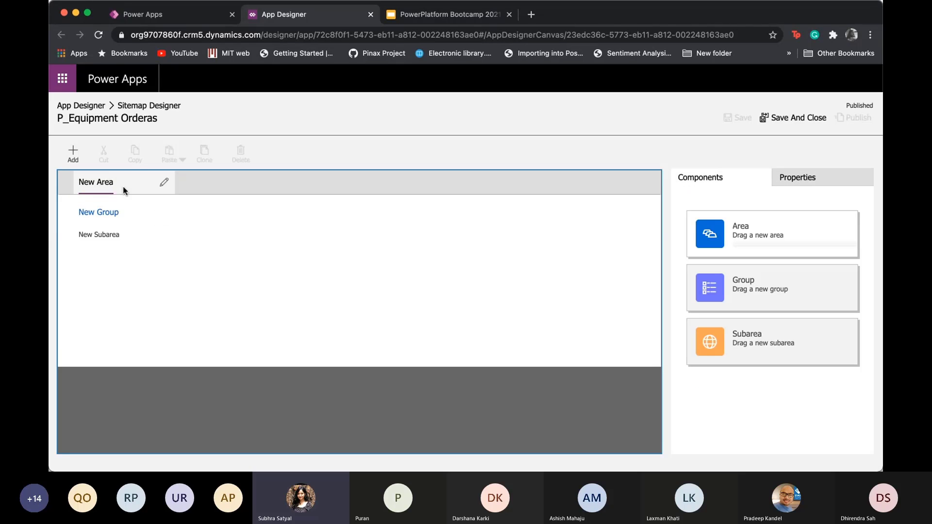
click(165, 188)
click(164, 183)
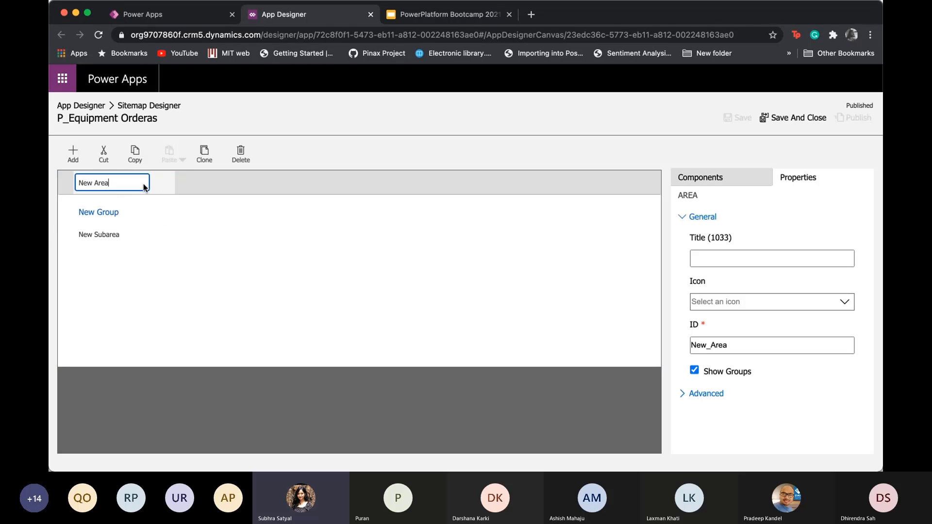
key(alt+shift+Left)
key(alt+shift+Left)
text(Work)
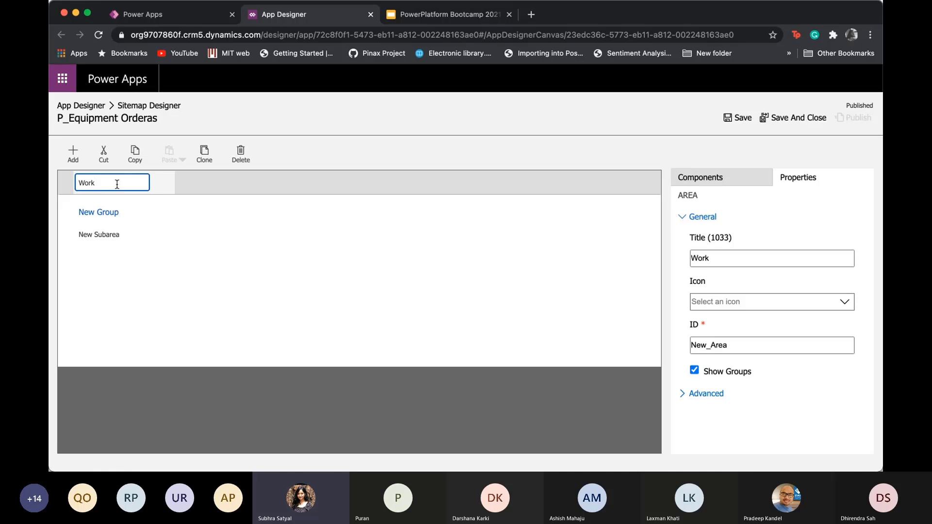
text(Space)
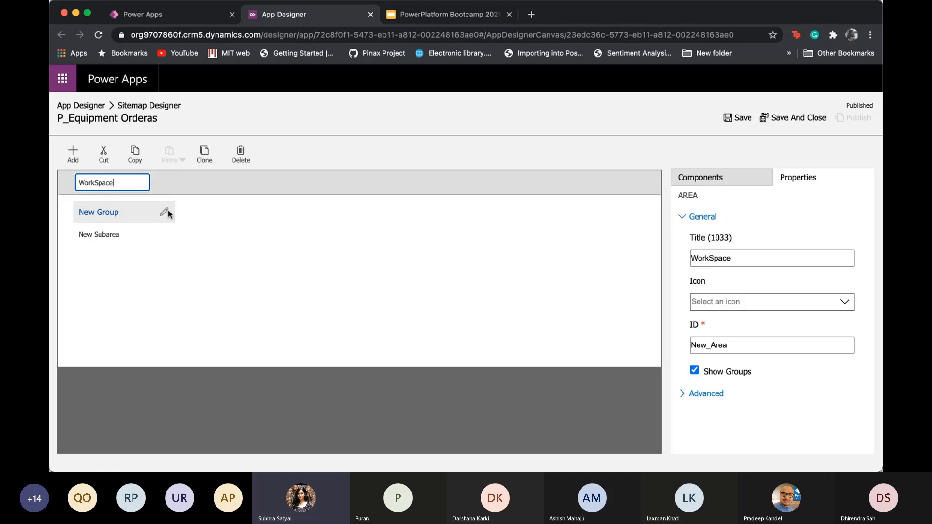
Rename the new group in the WorkSpace area to Equipment Tracking
click(165, 212)
key(alt+shift+Left)
key(alt+shift+Left)
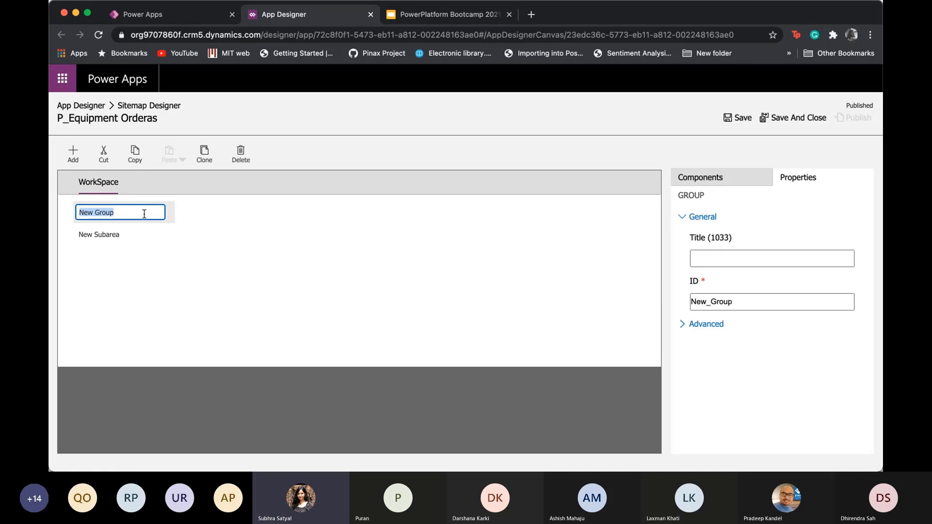
text(Equipmen)
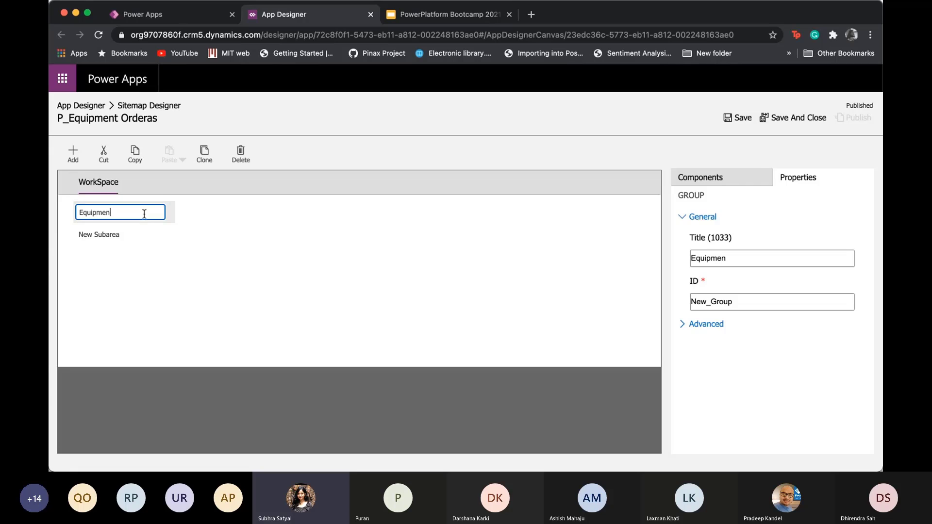
text(t Tracking)
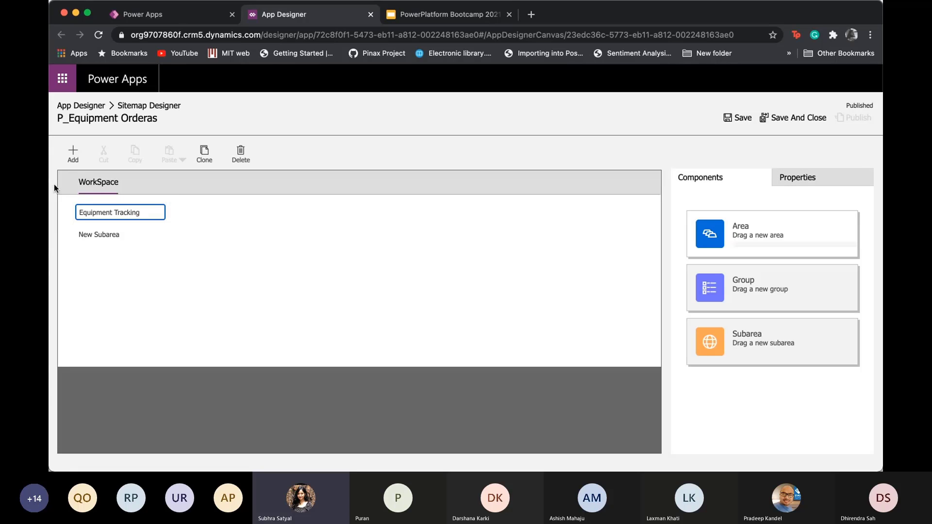
Rename the new subarea under Equipment Tracking to Equipments
click(150, 235)
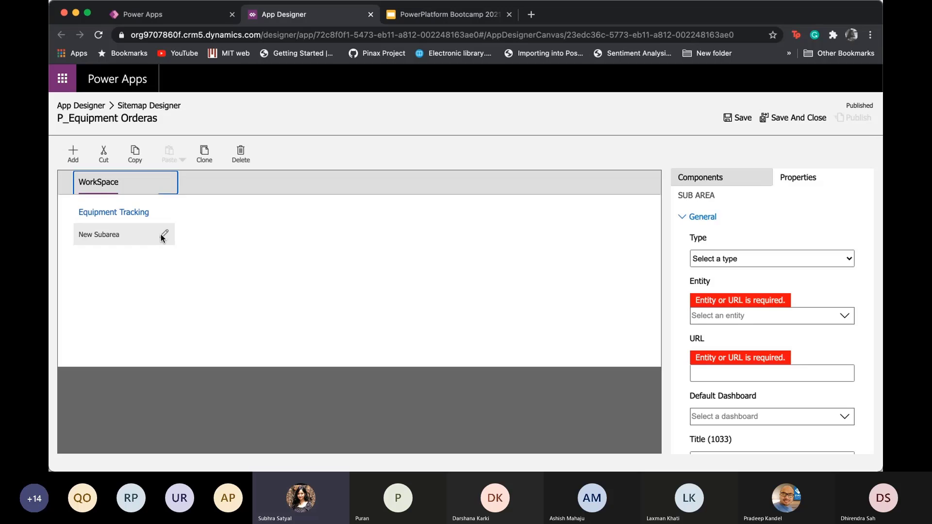
click(163, 235)
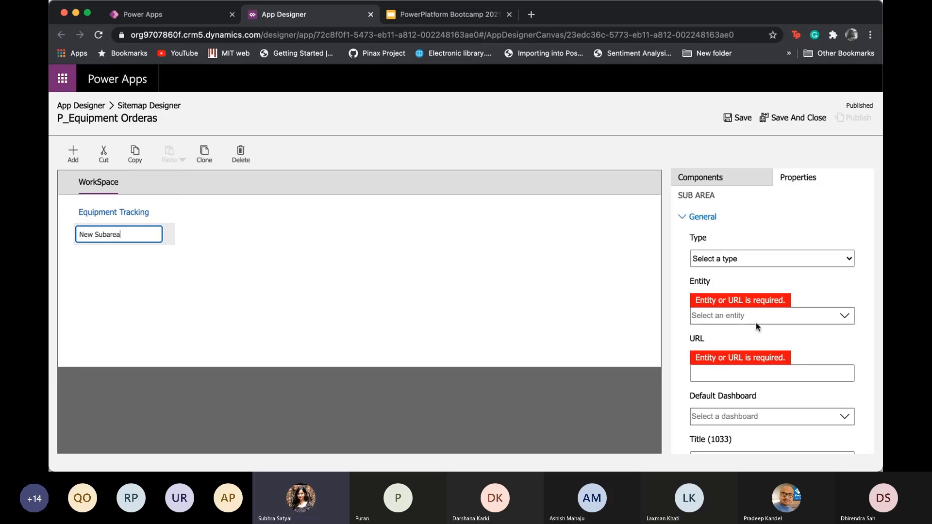
click(845, 318)
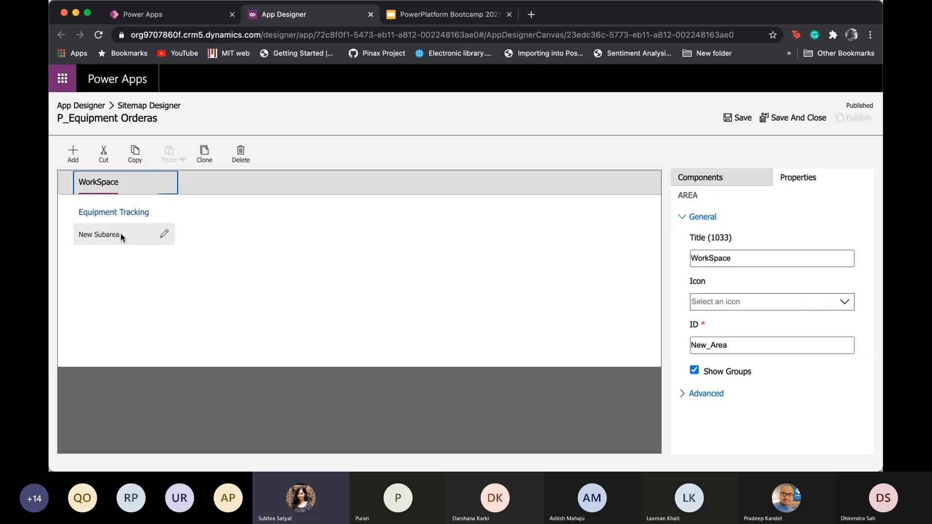
click(165, 234)
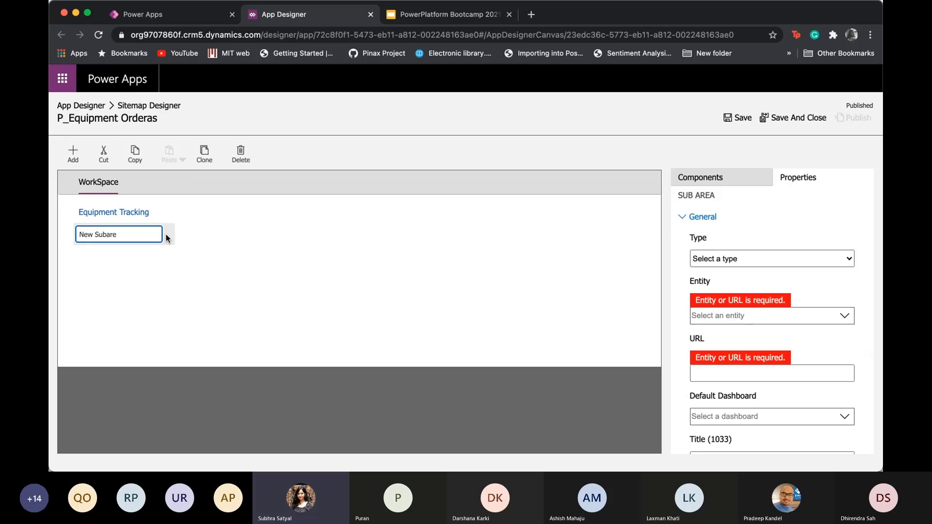
key(BackSpace)
key(BackSpace)
key(BackSpace)
key(BackSpace)
key(BackSpace)
key(BackSpace)
key(BackSpace)
key(BackSpace)
key(BackSpace)
key(BackSpace)
key(BackSpace)
text(Equipments)
click(730, 317)
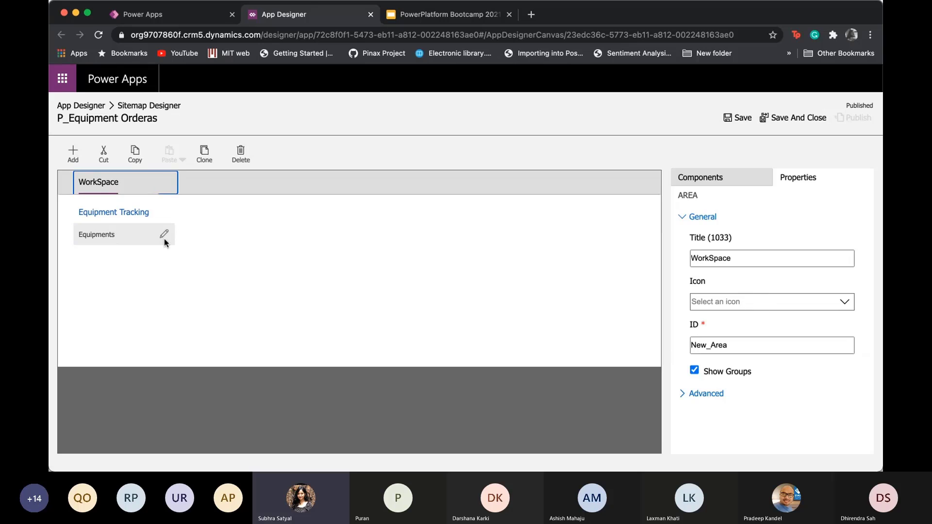
Set the entity of the Equipments subarea to P_Equipments
click(130, 235)
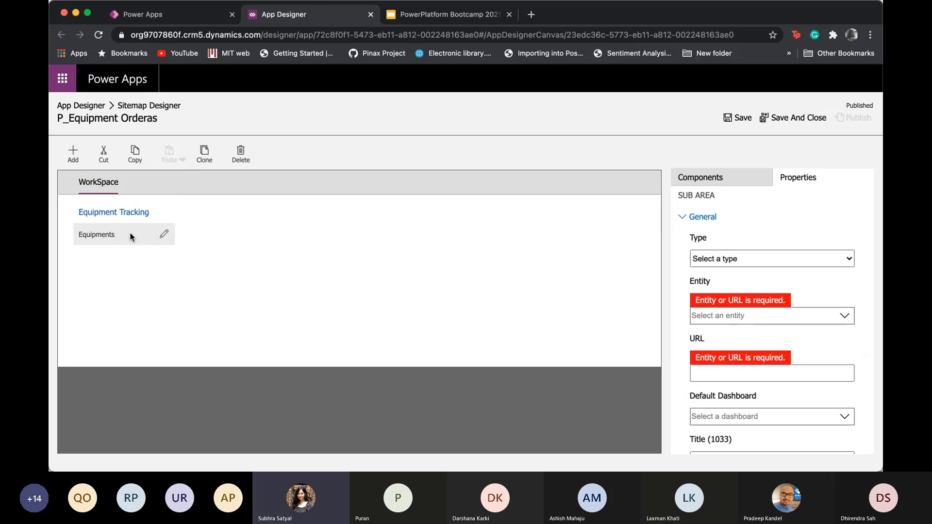
click(850, 317)
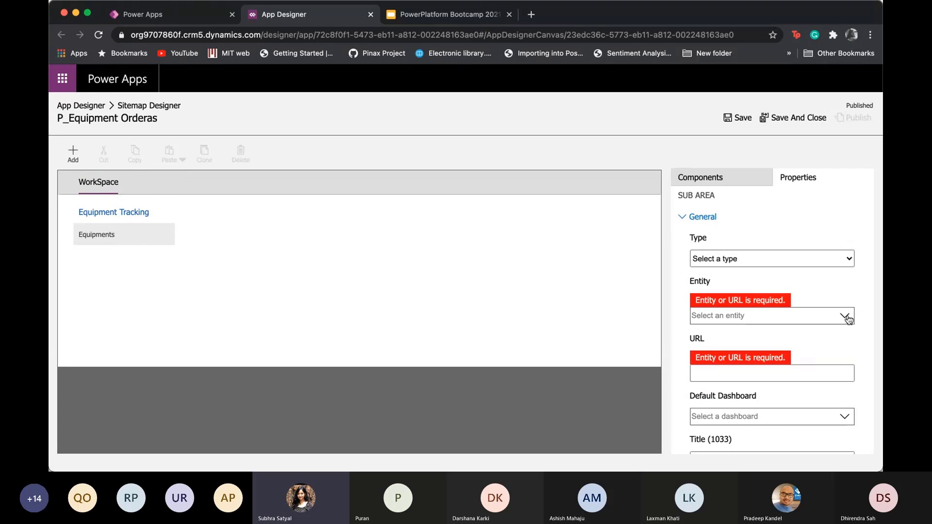
text(p_)
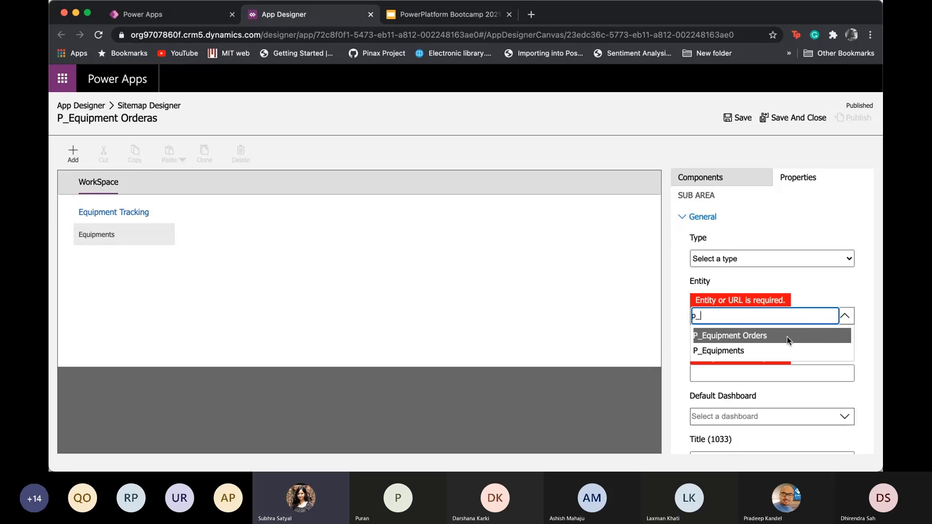
click(729, 352)
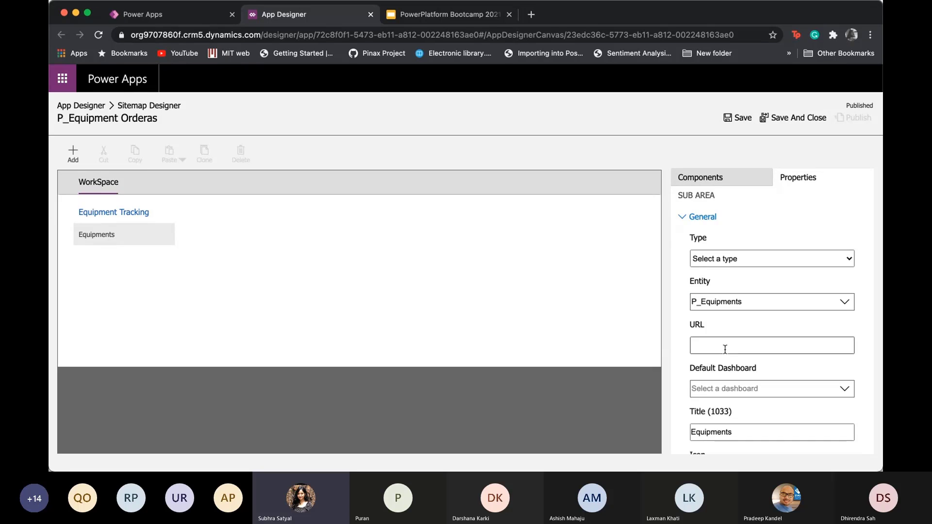
Add a second subarea under Equipment Tracking and set its entity to P_Equipment Orders
click(72, 153)
click(89, 232)
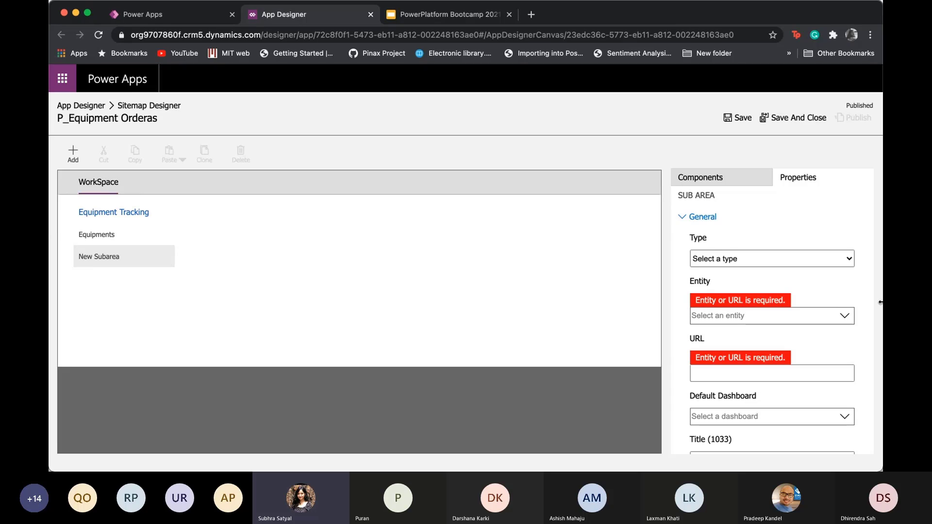
click(845, 317)
text(p_)
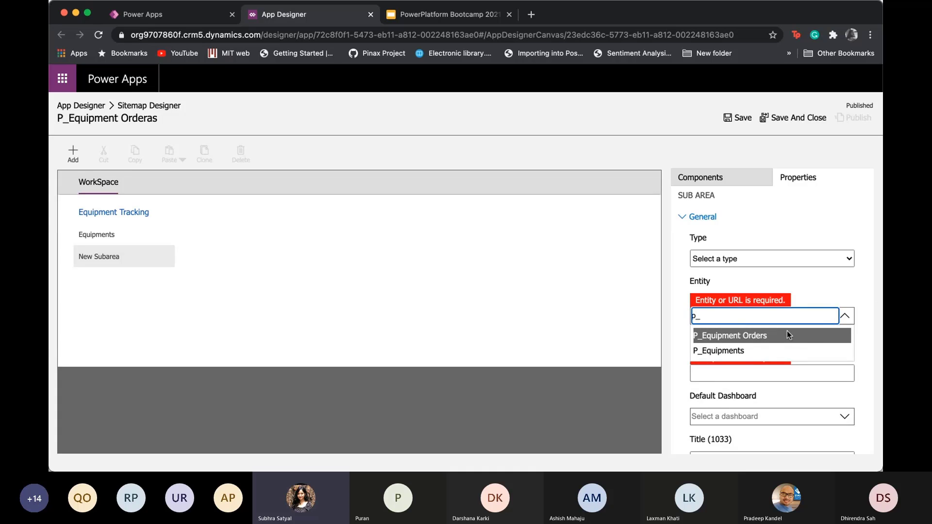
click(787, 332)
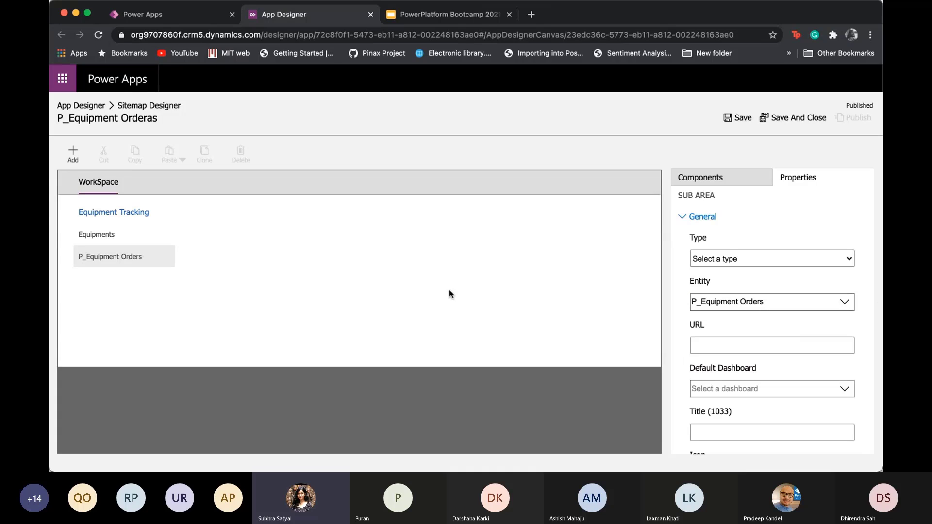
Save and close the site map, and save the app in the App Designer
click(738, 121)
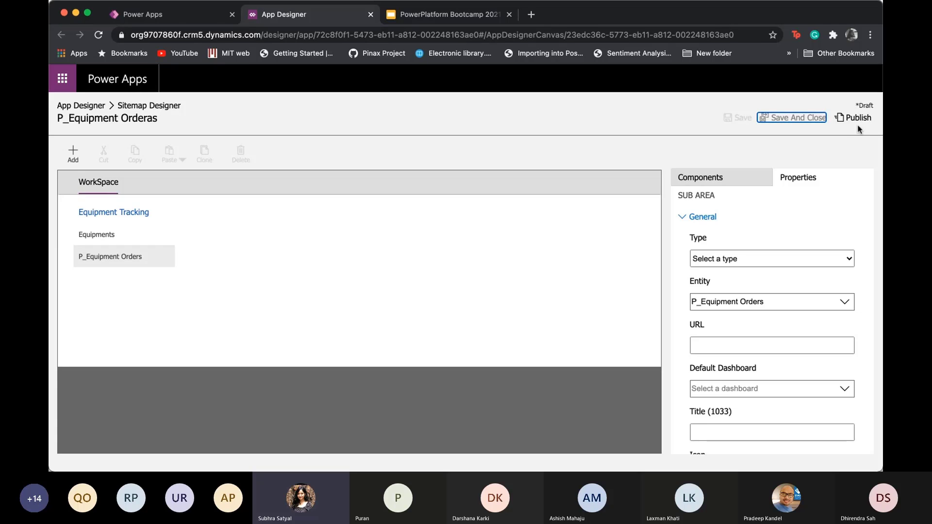
click(813, 120)
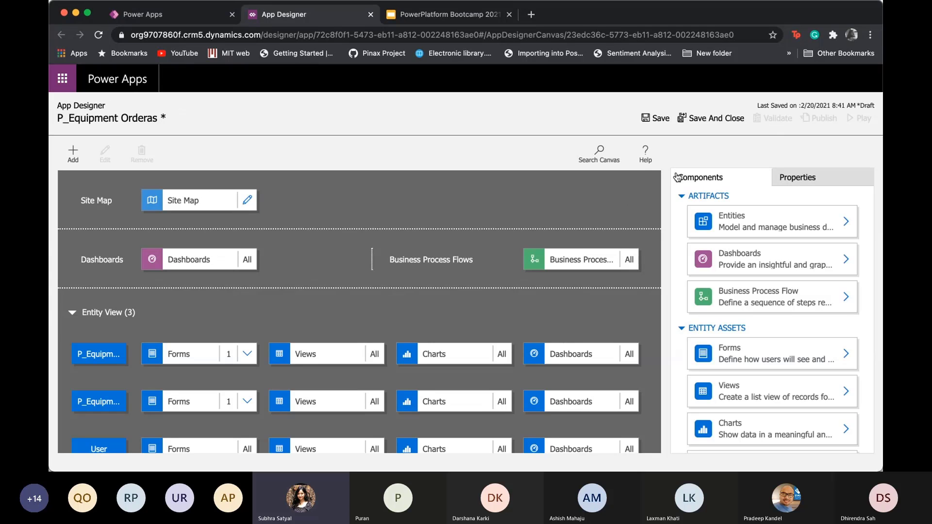
click(655, 117)
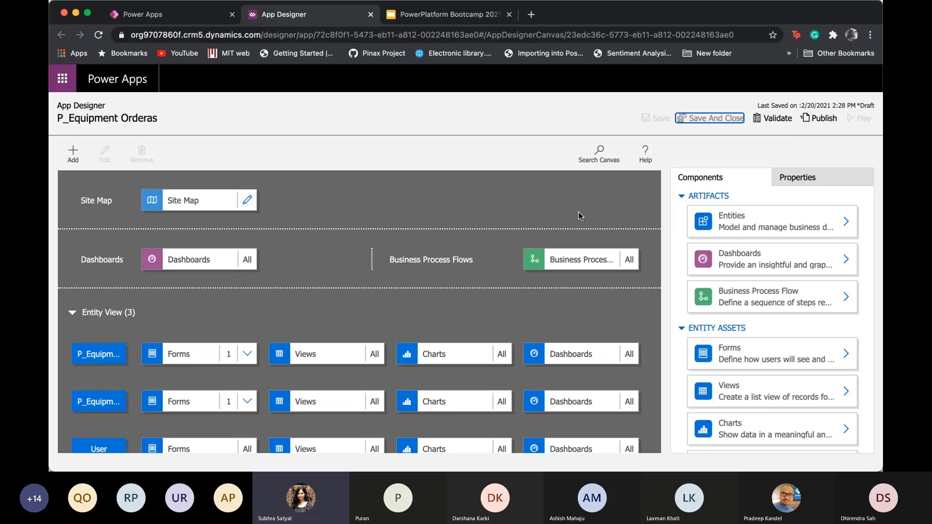
Validate and publish the P_Equipment Orderas app, and open it in play mode
click(773, 118)
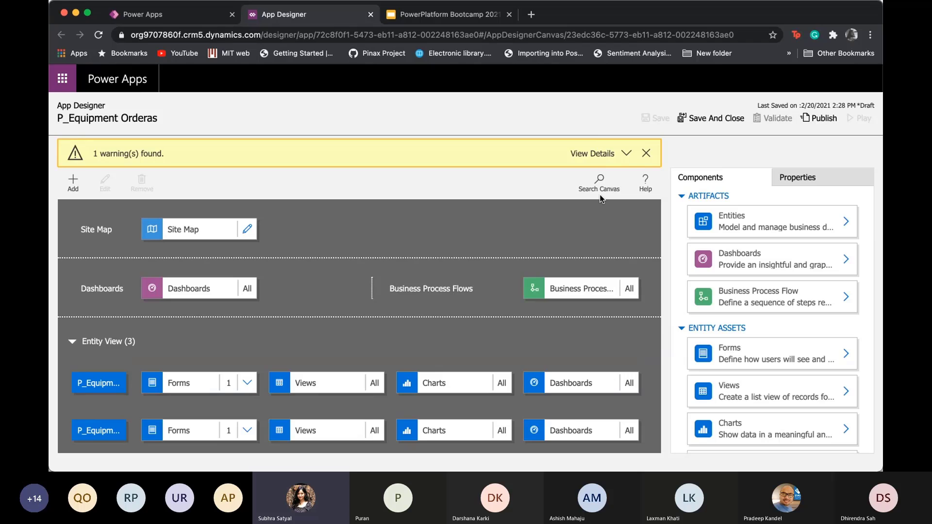
click(821, 118)
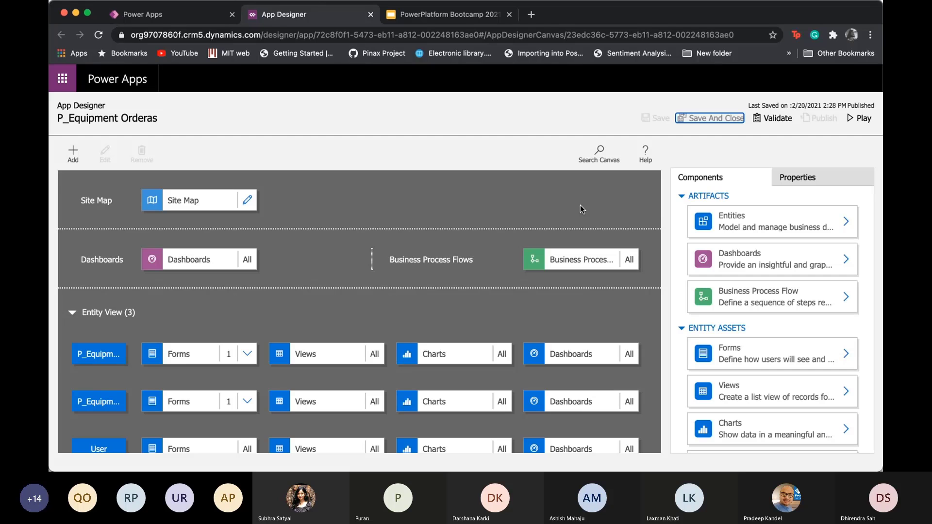
click(857, 120)
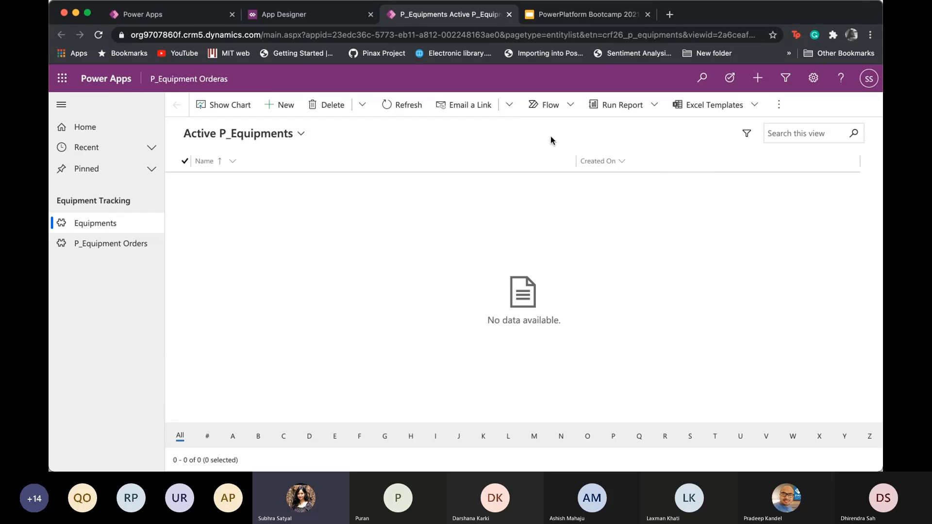
Start a new P_Equipments record named Desk with the two-line description "Mesh back" and "Leather seat"
click(98, 244)
click(279, 107)
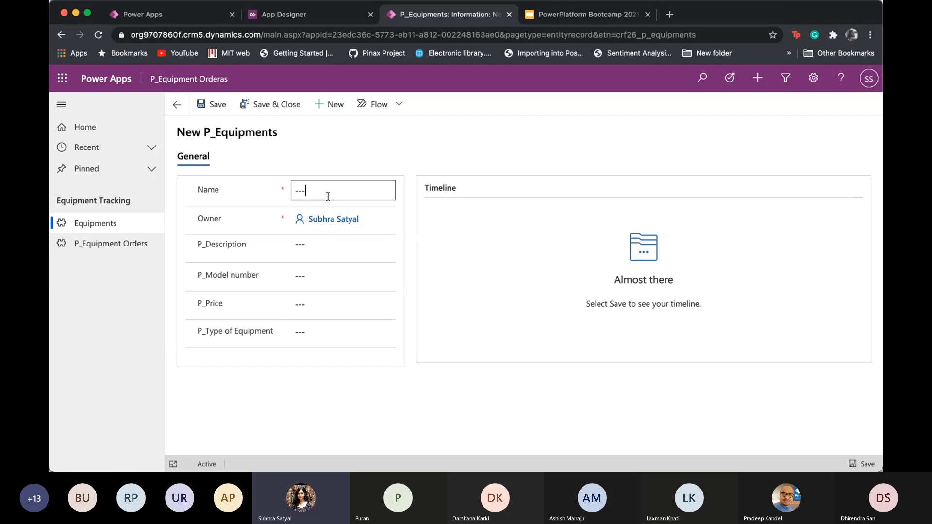
text(Desk)
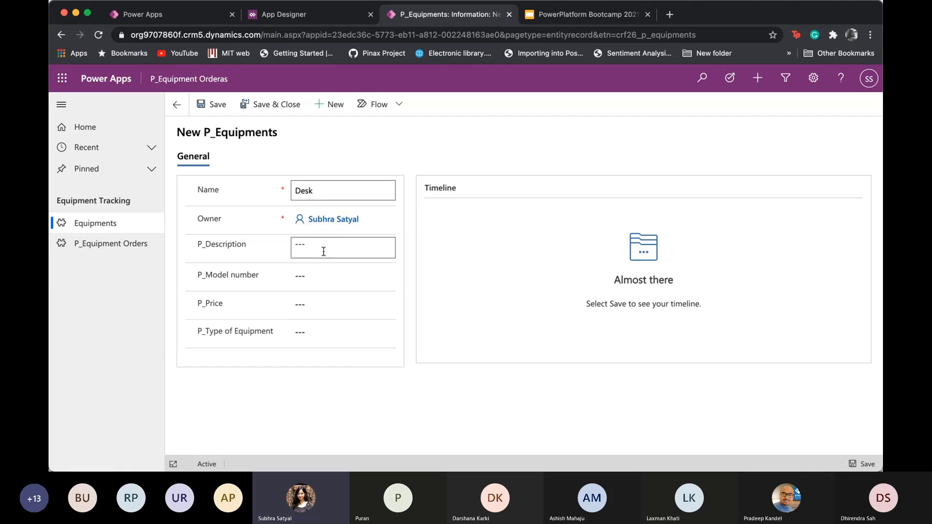
click(323, 251)
text(Mesh back)
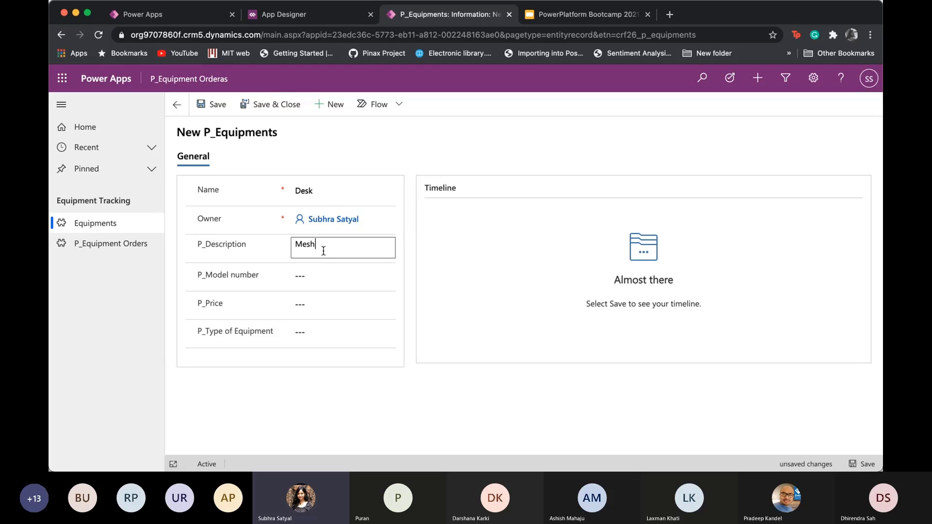
key(Return)
text(Leather users)
text(ather seat)
Set the equipment record's model number to BY780 and its price to 2000
click(307, 276)
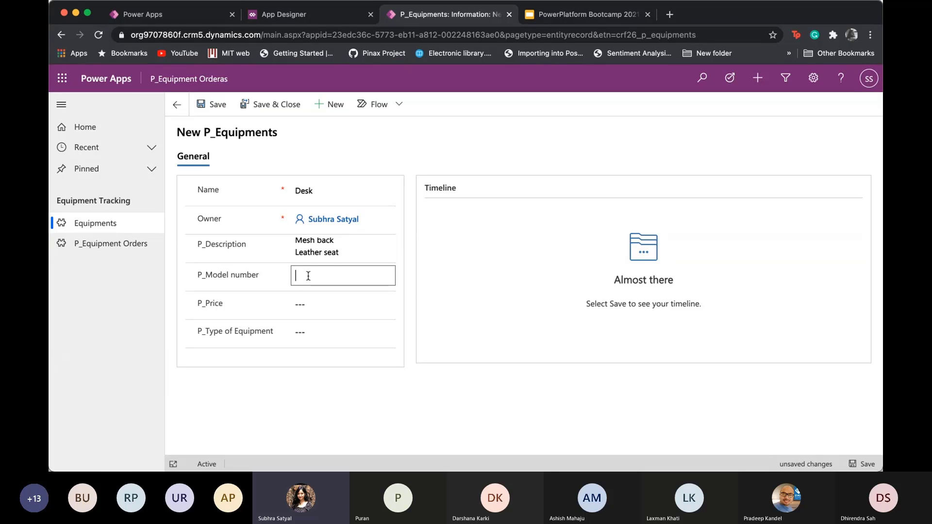
text(by)
key(BackSpace)
text(BY780)
click(297, 305)
text(1000)
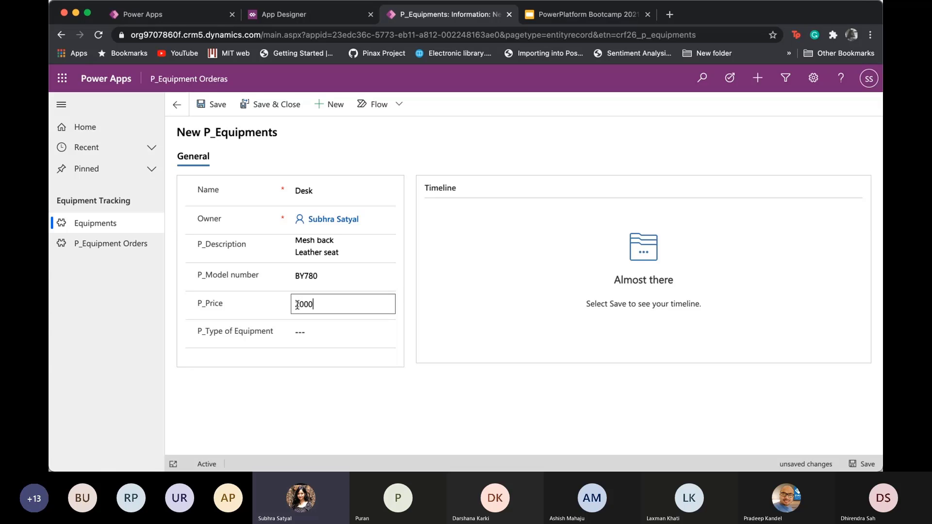
Set the type of equipment to Desk, save the record and return to the Equipments list
click(339, 332)
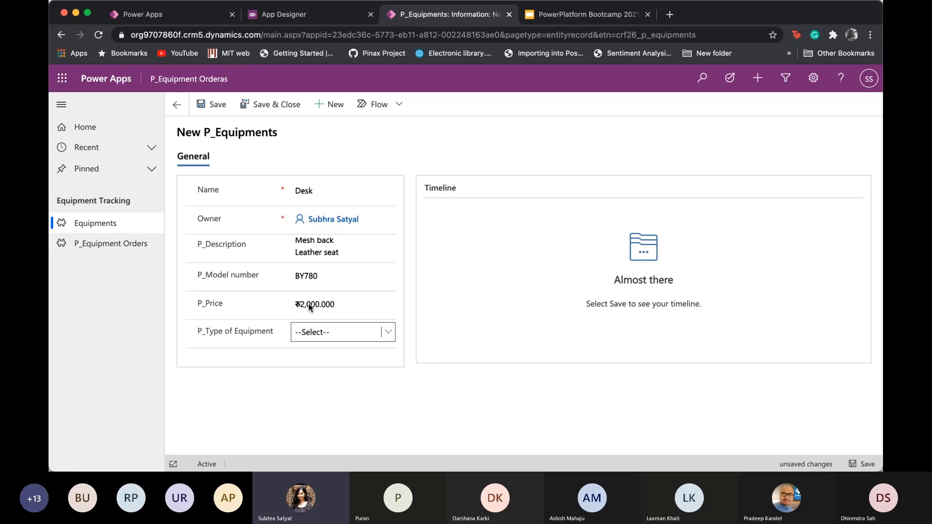
click(299, 304)
click(317, 364)
click(317, 372)
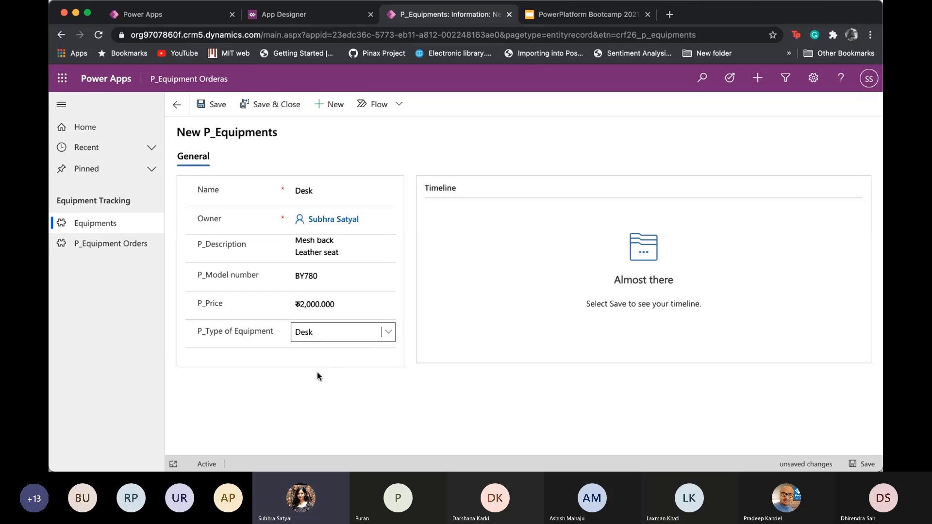
click(216, 104)
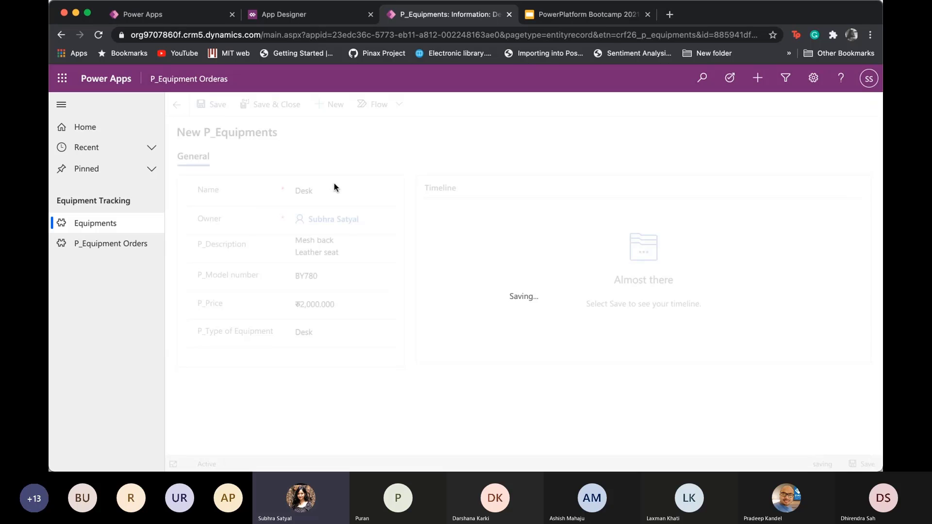
click(114, 227)
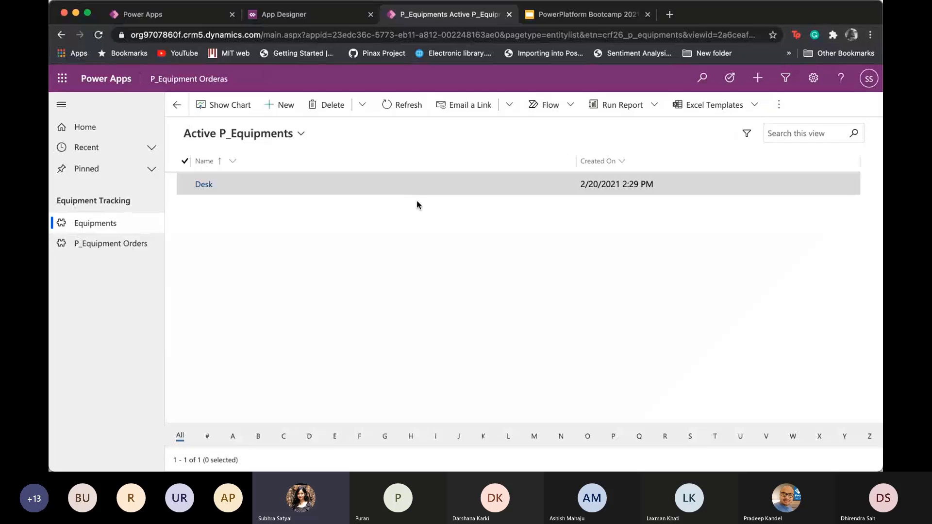
Start a new P_Equipment Orders record named Desk1 with the order date 3/1/2021
click(119, 251)
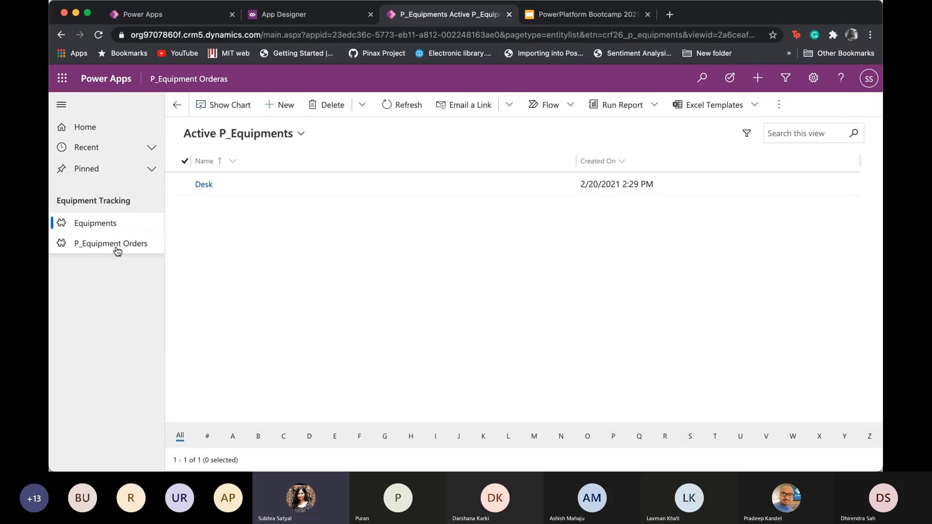
click(286, 111)
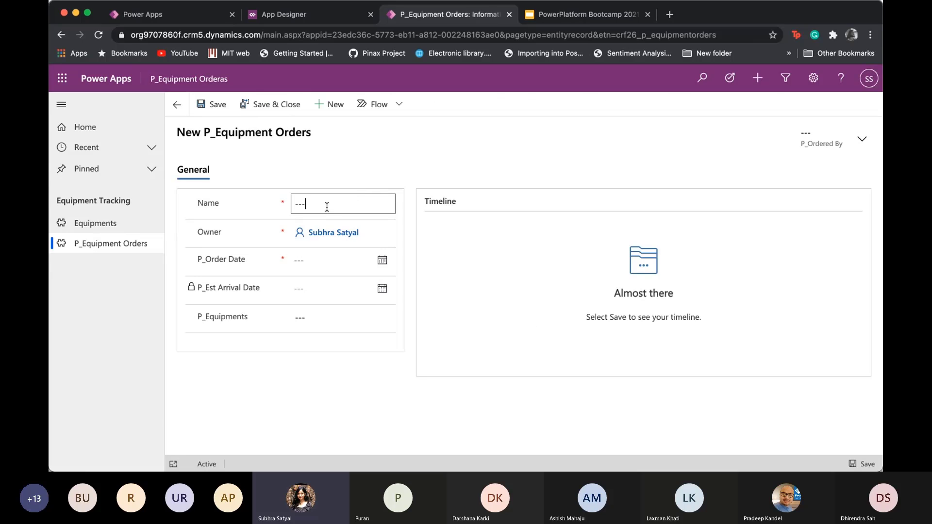
click(327, 207)
text(Desk1)
click(382, 260)
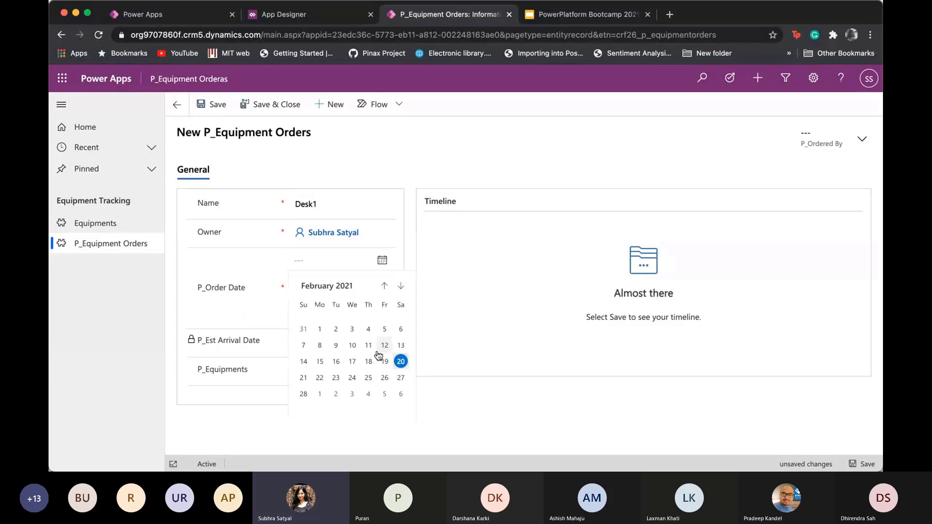
click(320, 394)
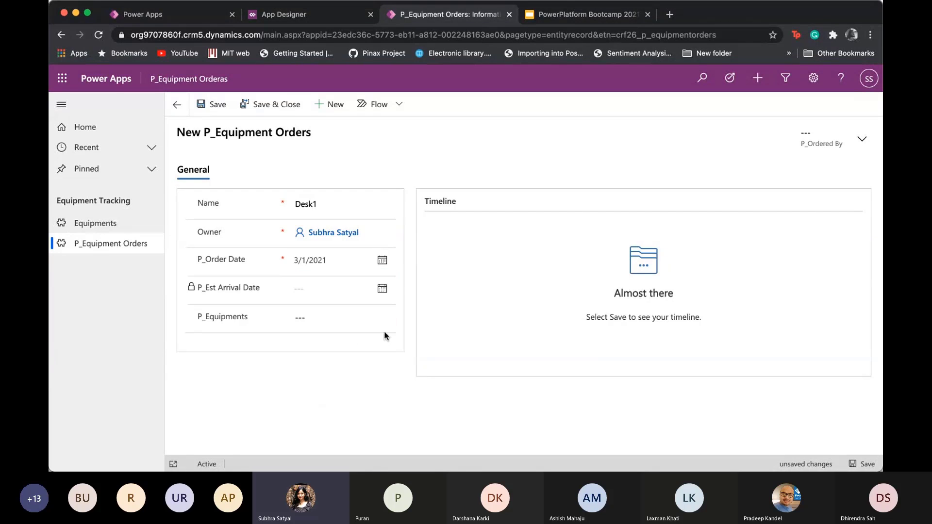
Link the Desk equipment record to the order in its P_Equipments lookup
click(346, 315)
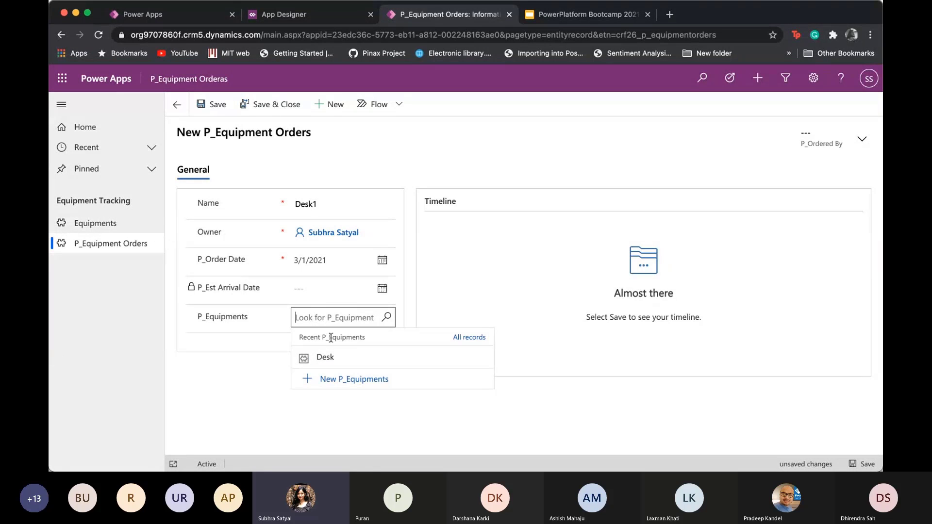
click(276, 324)
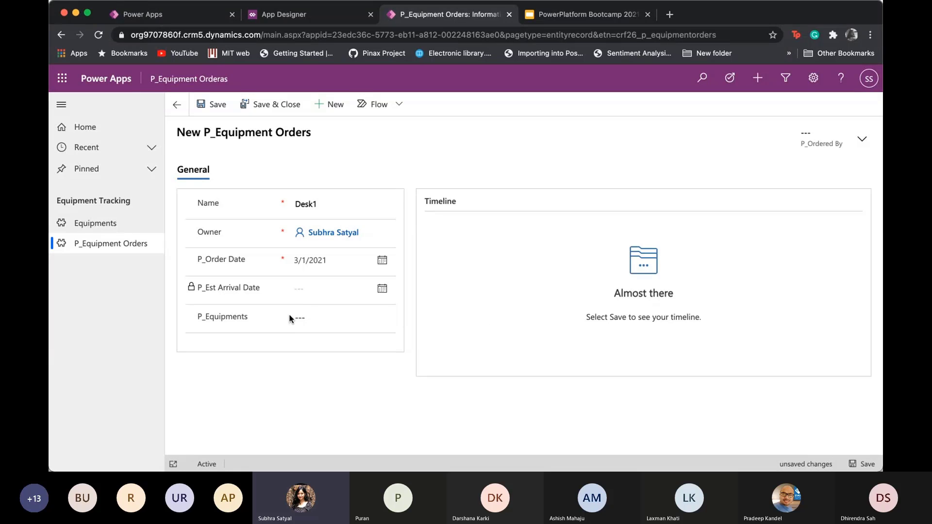
click(297, 318)
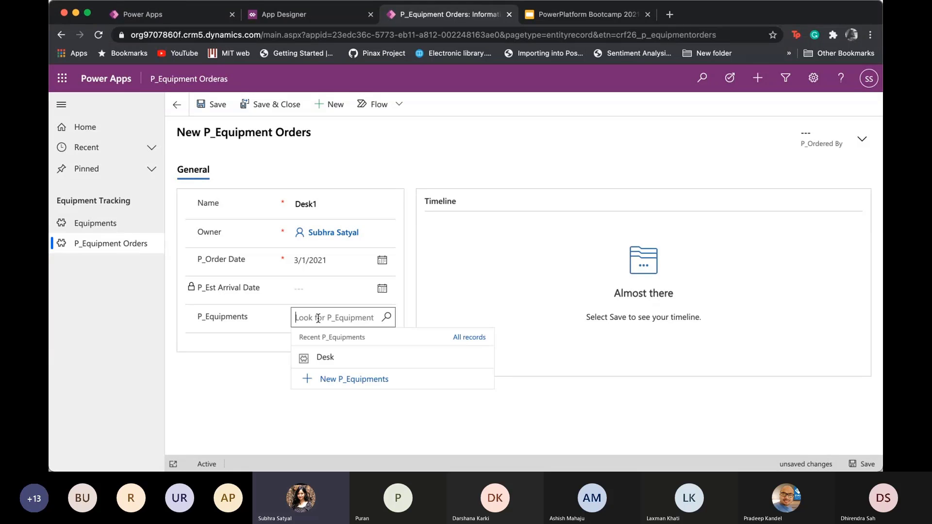
click(325, 362)
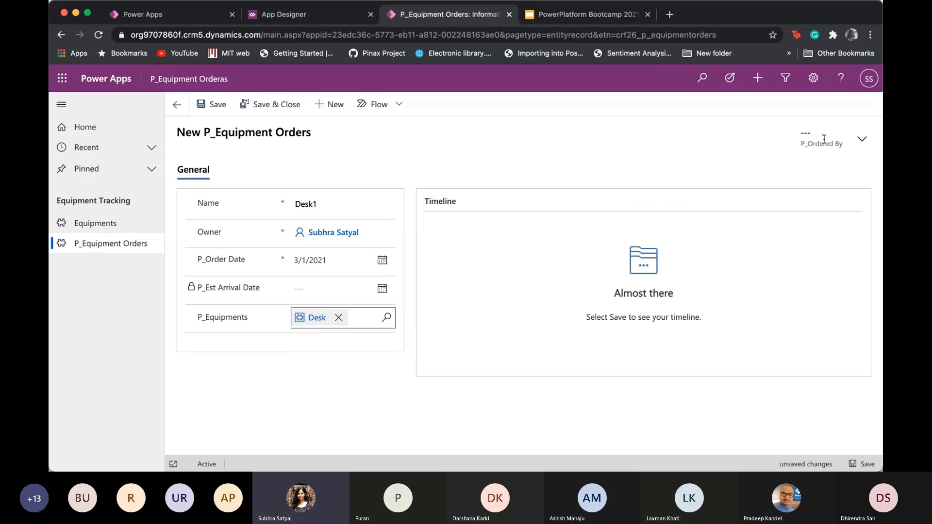
Set the order's P_Ordered By lookup to the ordering user's name and save the order
click(863, 139)
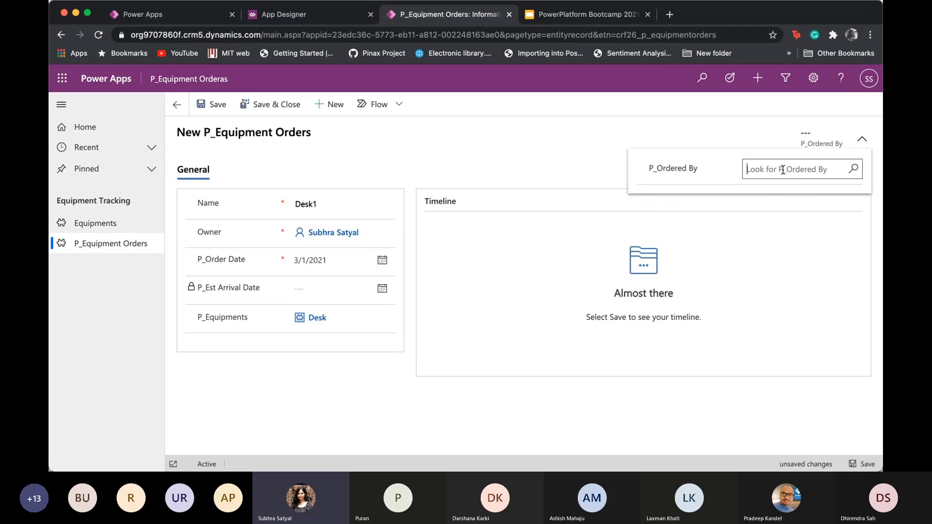
click(783, 169)
text(subhra)
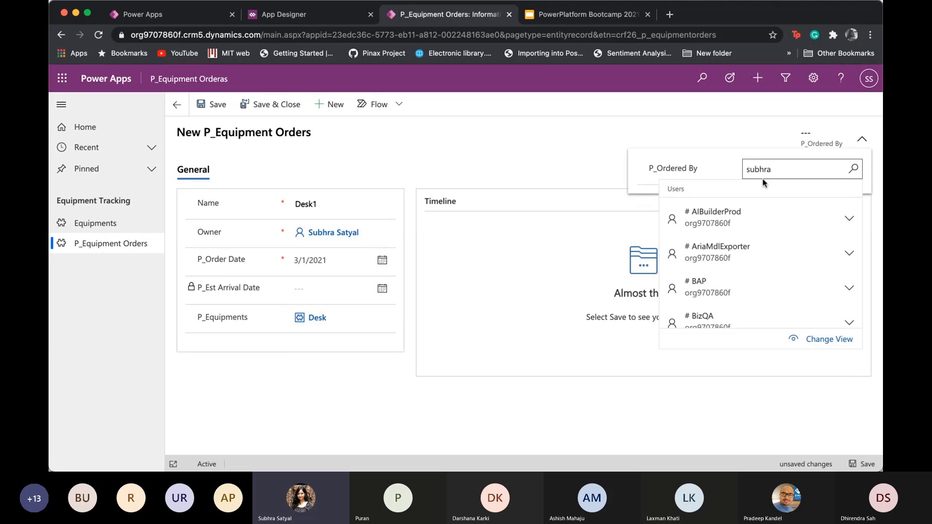
click(709, 214)
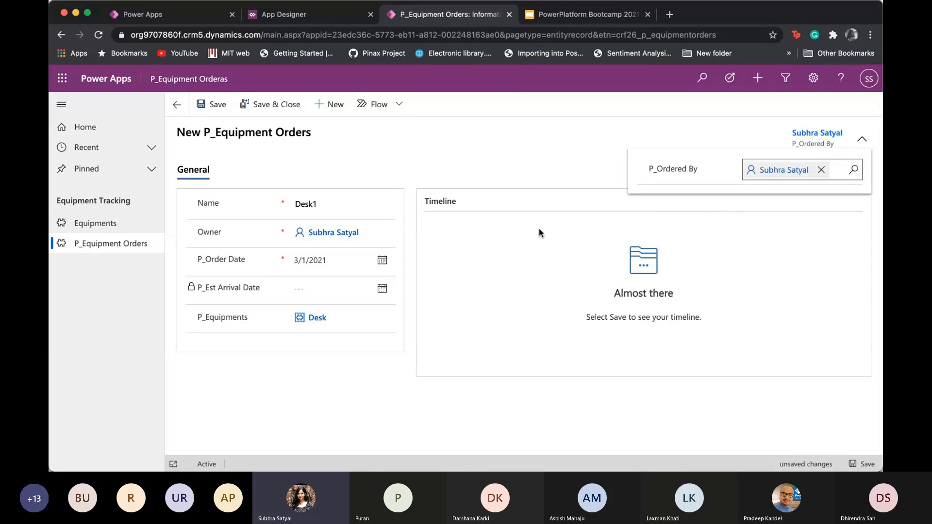
click(458, 175)
click(214, 104)
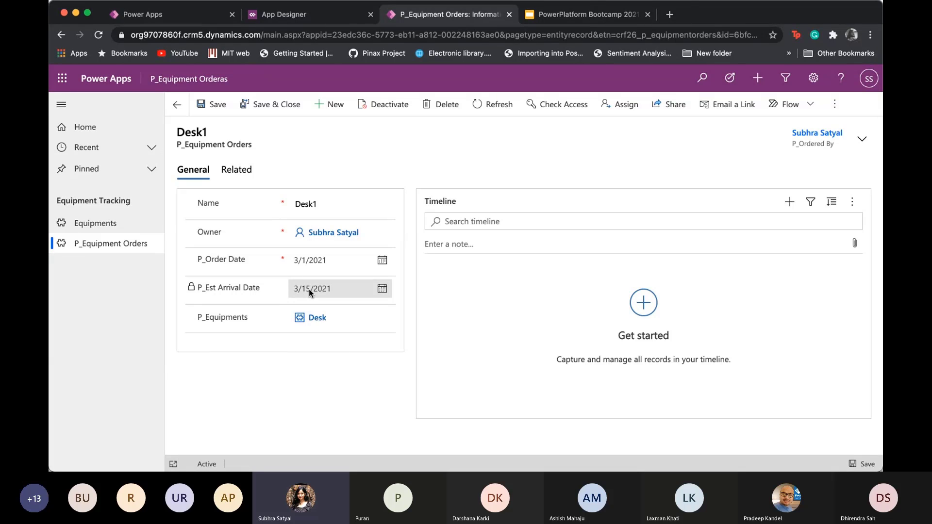
click(316, 265)
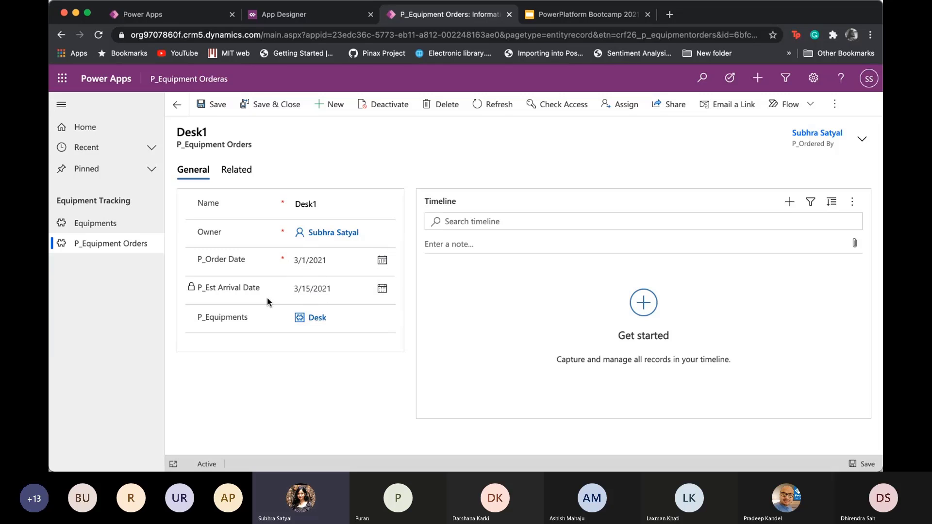
Finish the pending app creation in the P_Equipment Ordering solution and open the Active P_Equipments view of the P_Equipments table for editing
click(102, 226)
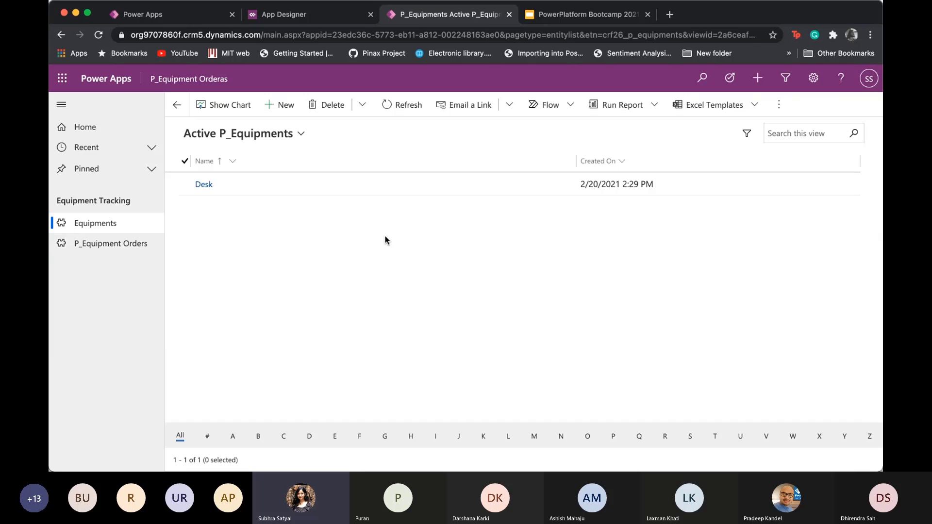
click(184, 20)
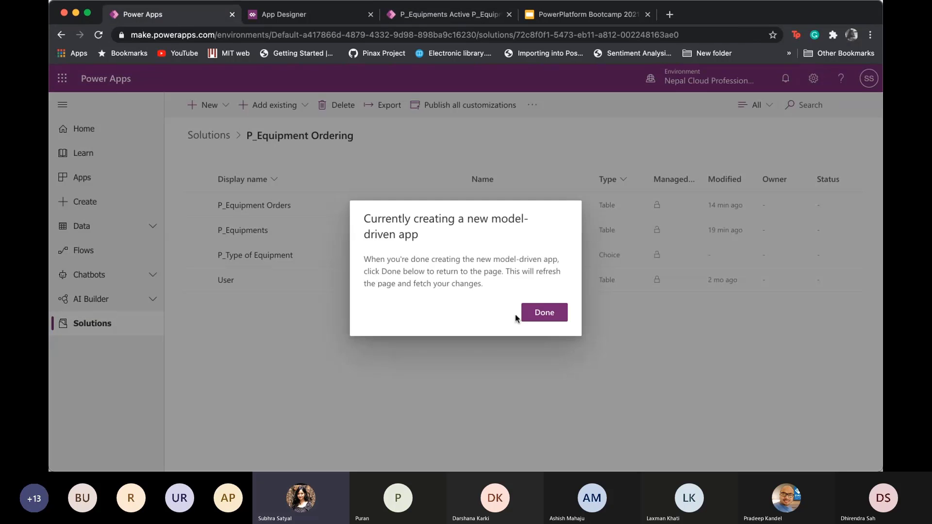
click(534, 313)
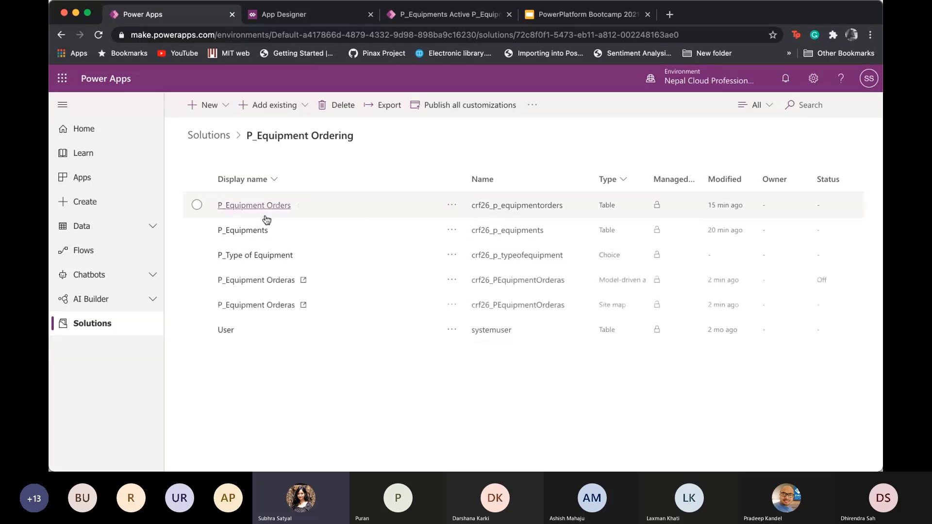
click(251, 232)
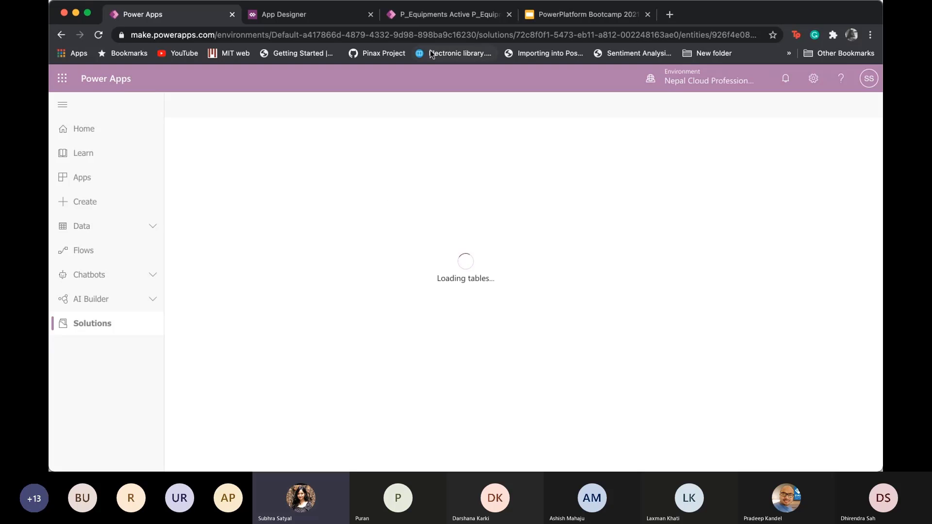
click(381, 158)
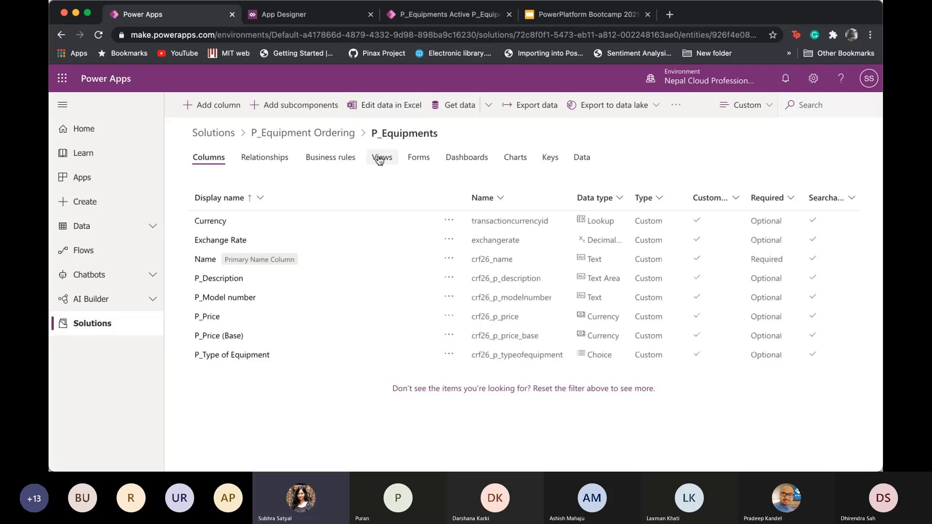
click(242, 222)
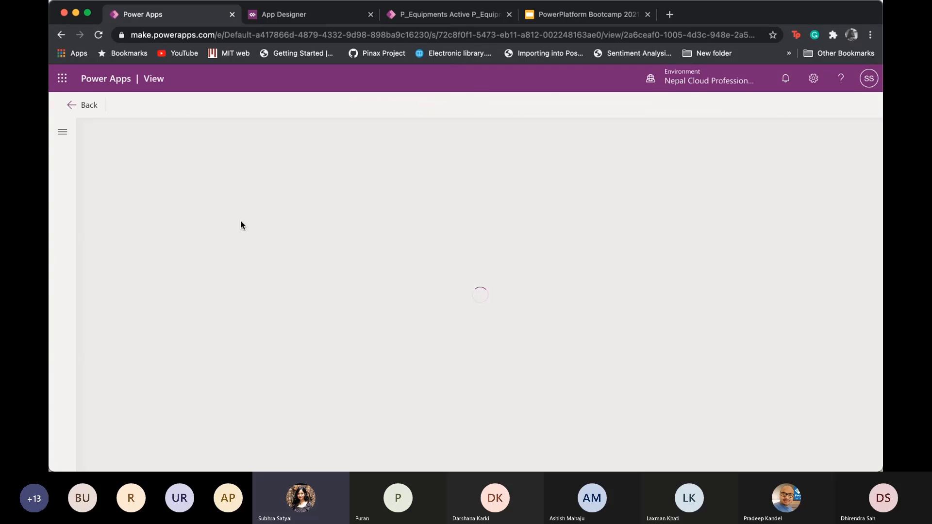
Publish the Active P_Equipments view and reload the Equipments list in the running app
click(455, 14)
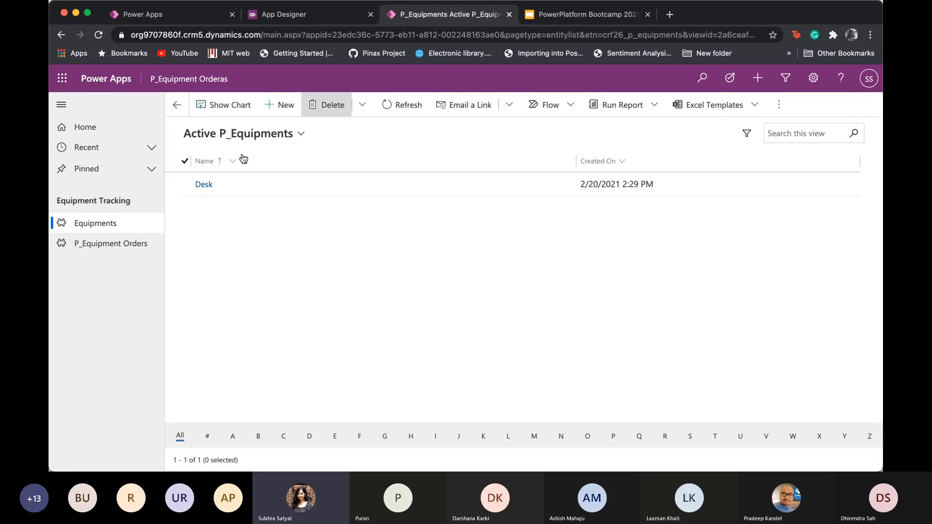
click(183, 19)
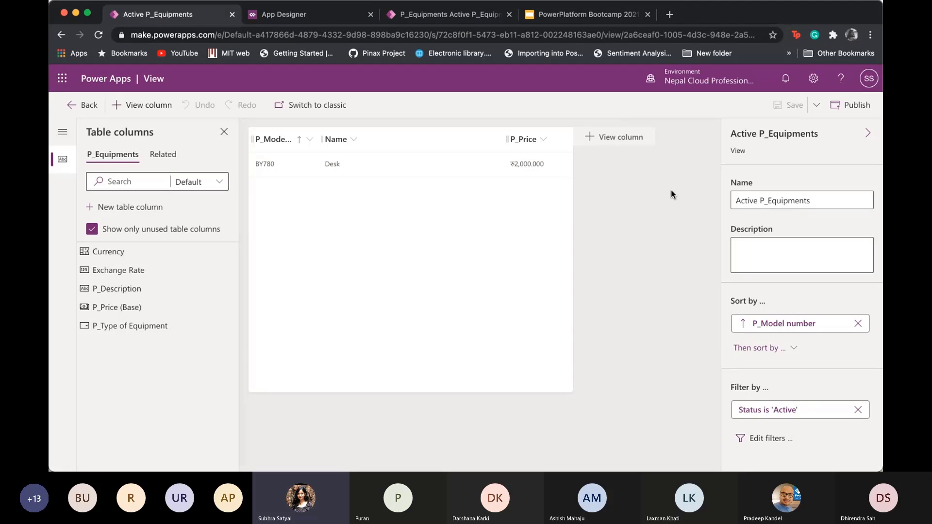
click(867, 107)
click(412, 17)
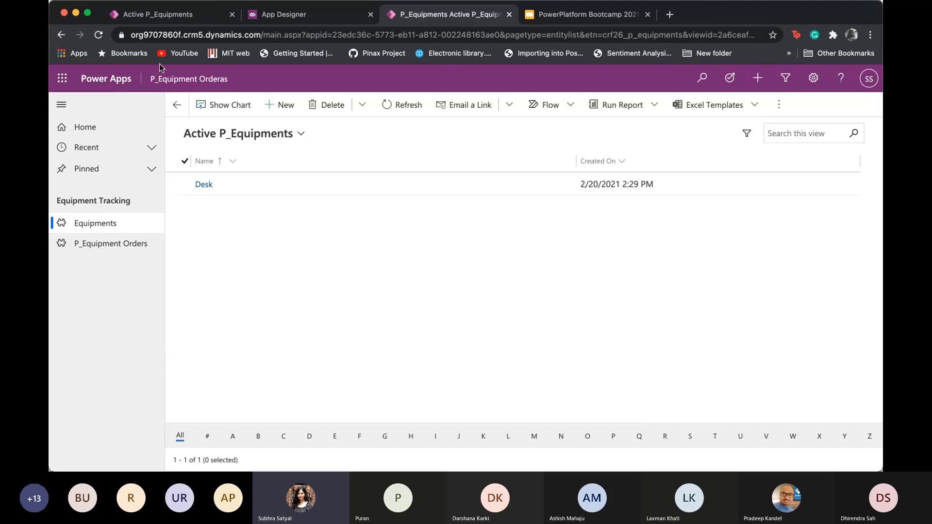
click(98, 35)
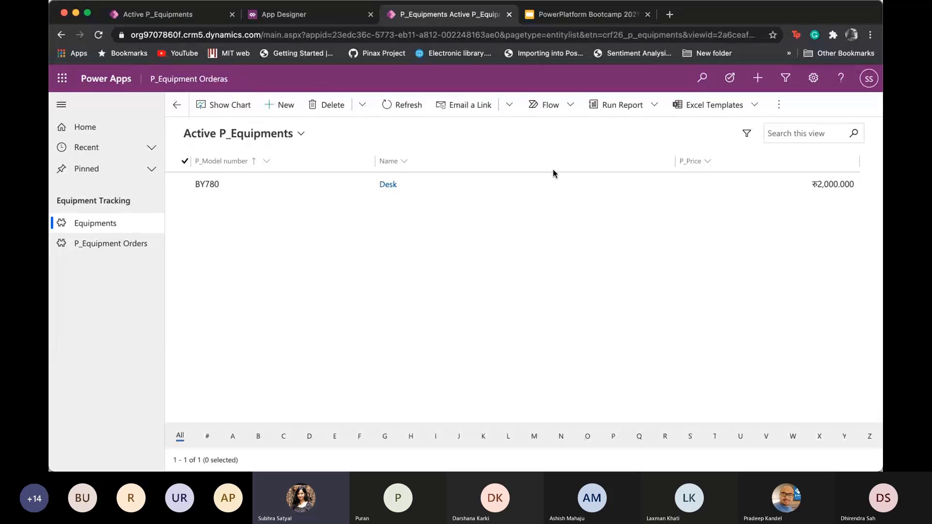
Switch to the PowerPlatform Bootcamp 2021 presentation in Google Slides and show slide 10, "What's next?"
click(572, 17)
scroll(117, 380, down, 3)
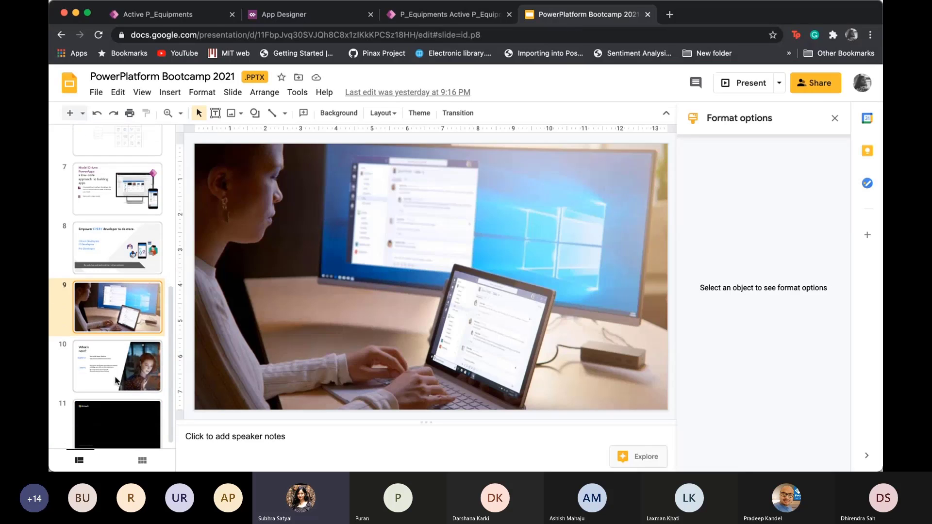
click(117, 380)
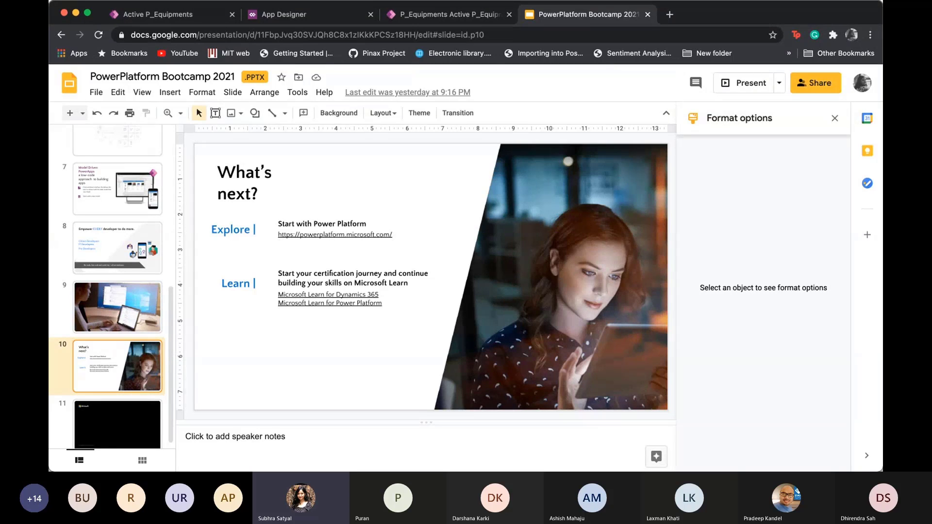
key(super+Tab)
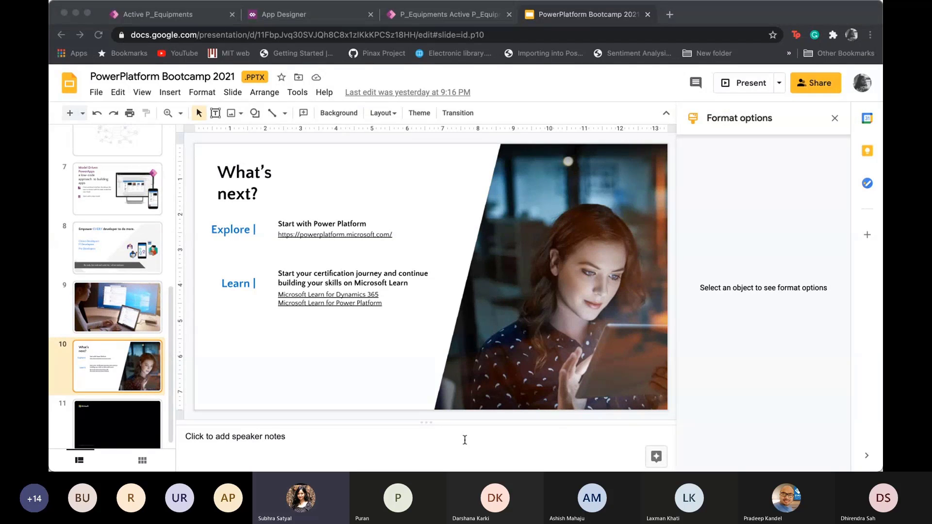